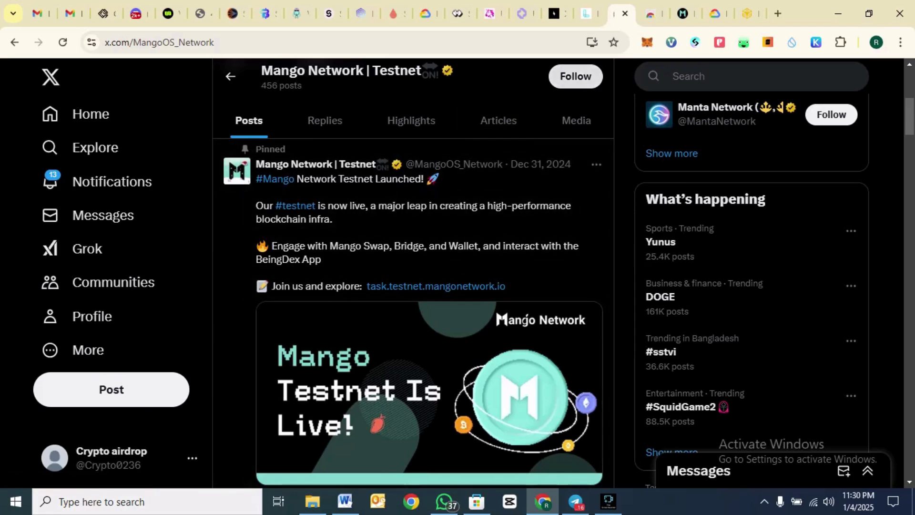
# - Install the Mango Wallet extension from its Chrome Web Store listing
pyautogui.click(651, 14)
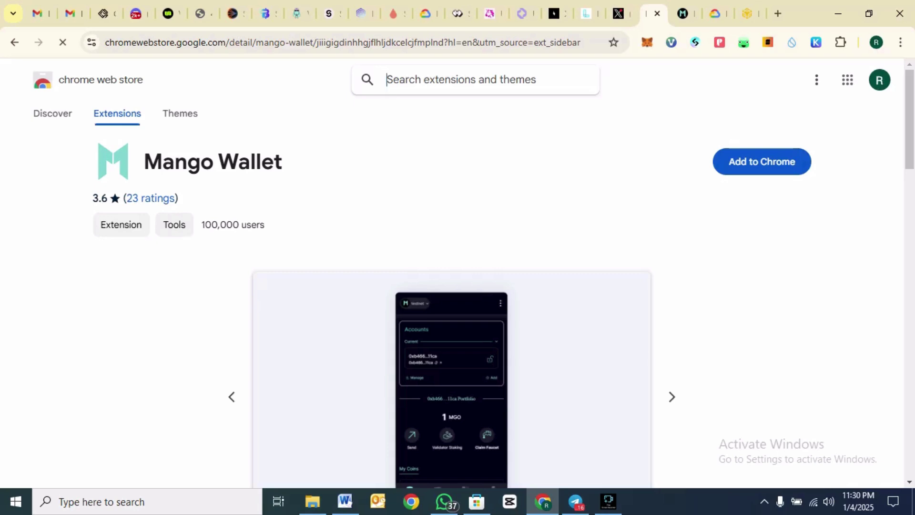
pyautogui.click(761, 162)
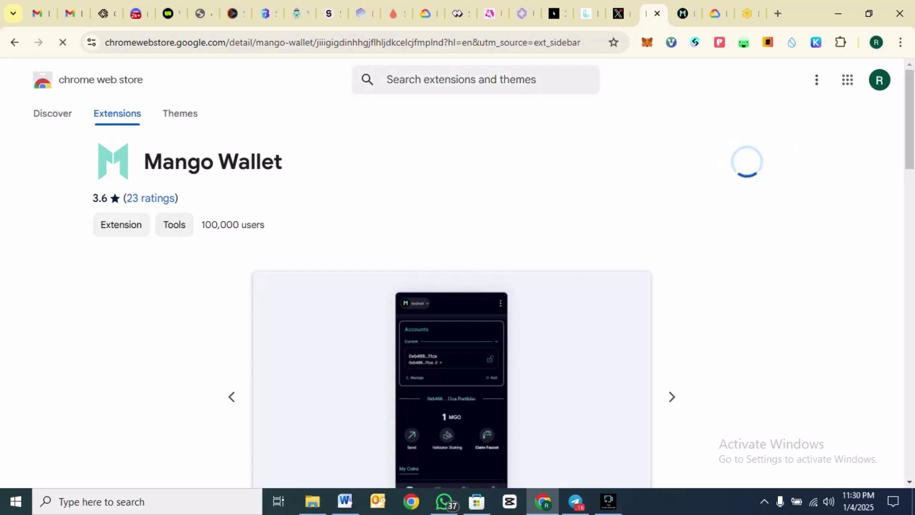
pyautogui.click(501, 163)
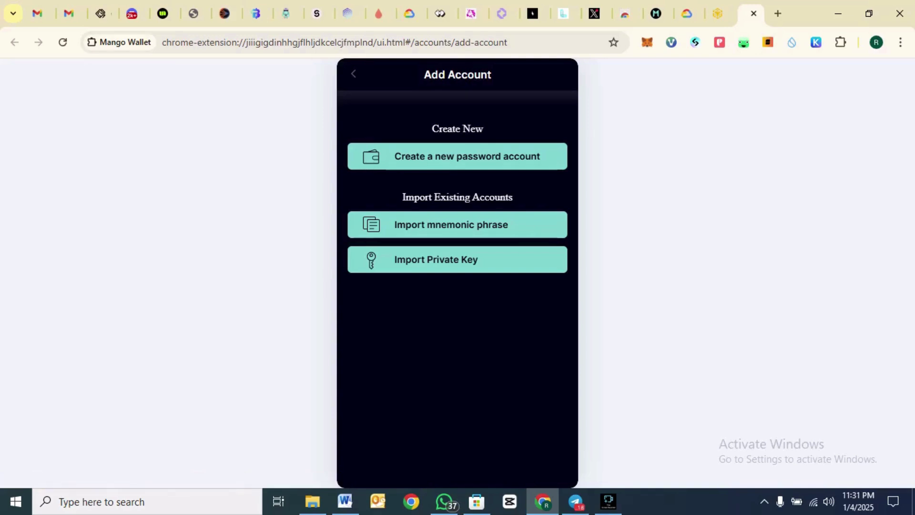
# - Create a new password account, entering and confirming the password and accepting the terms
pyautogui.click(457, 156)
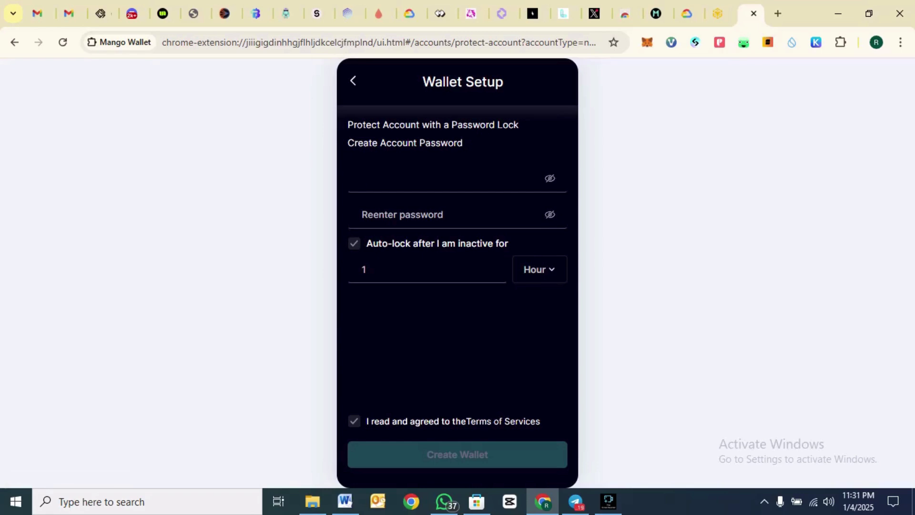
pyautogui.hotkey('ctrl', 'v')
pyautogui.press('Tab')
pyautogui.hotkey('ctrl', 'v')
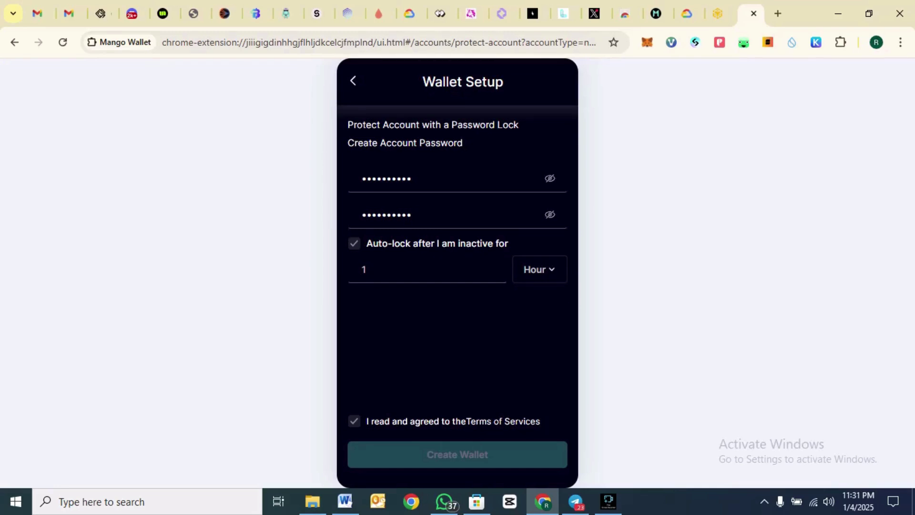
pyautogui.click(354, 421)
pyautogui.click(458, 454)
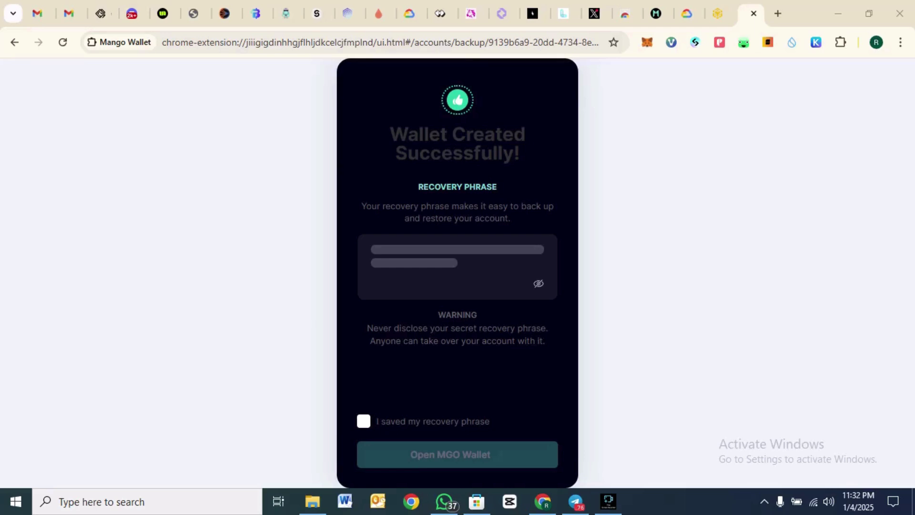
# - Confirm the recovery phrase is saved, open the new MGO Wallet, and return to the task page
pyautogui.click(363, 421)
pyautogui.click(457, 454)
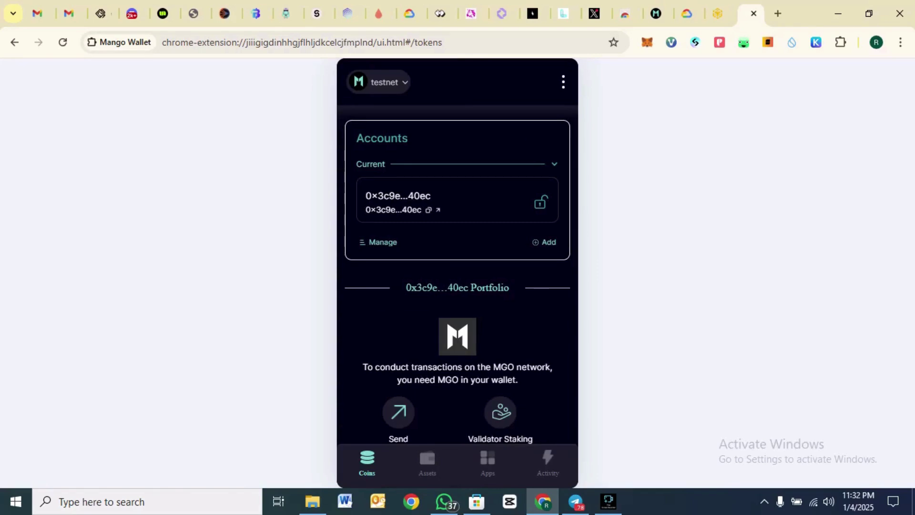
pyautogui.scroll(-1, 458, 273)
pyautogui.scroll(1, 458, 274)
pyautogui.click(655, 13)
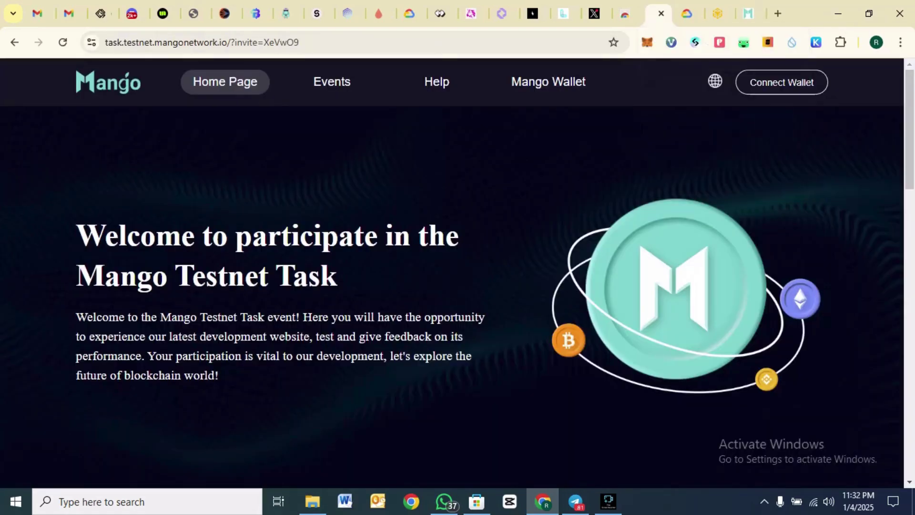
# - Connect Mango Wallet to the task site and sign the registration message
pyautogui.scroll(-4, 452, 273)
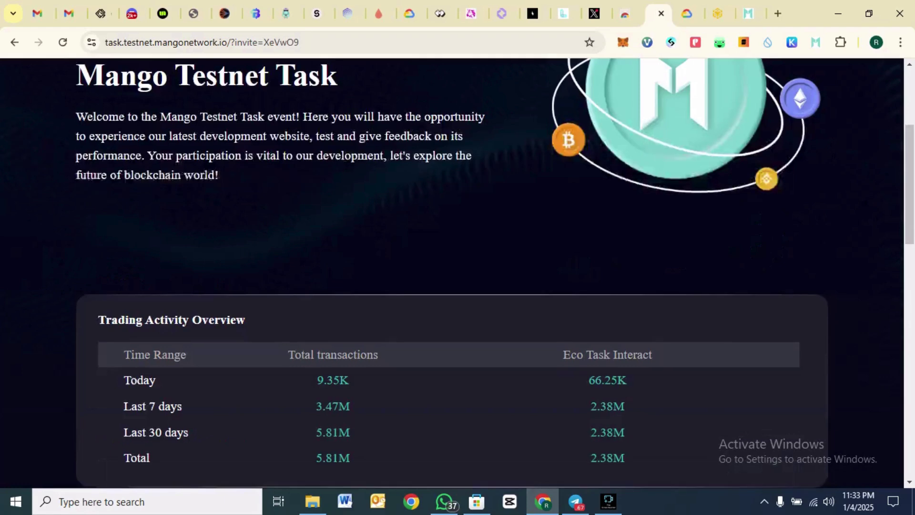
pyautogui.scroll(4, 451, 274)
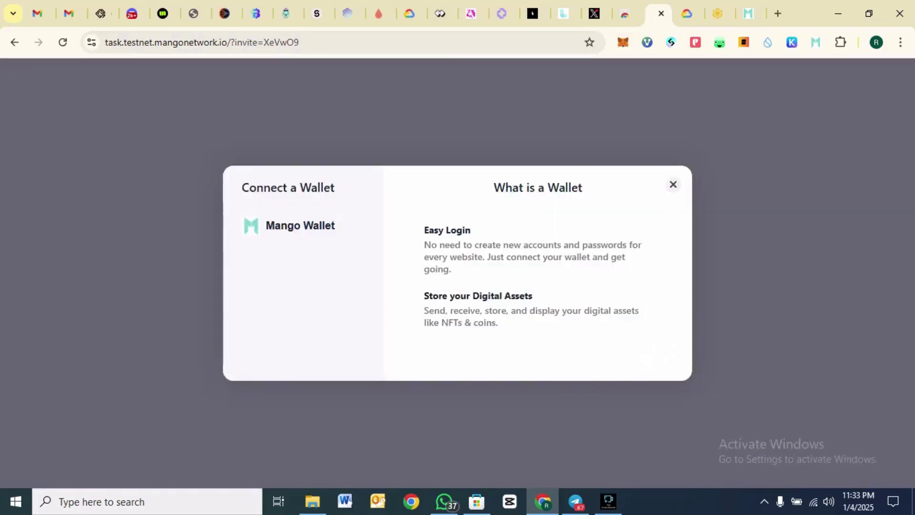
pyautogui.click(303, 225)
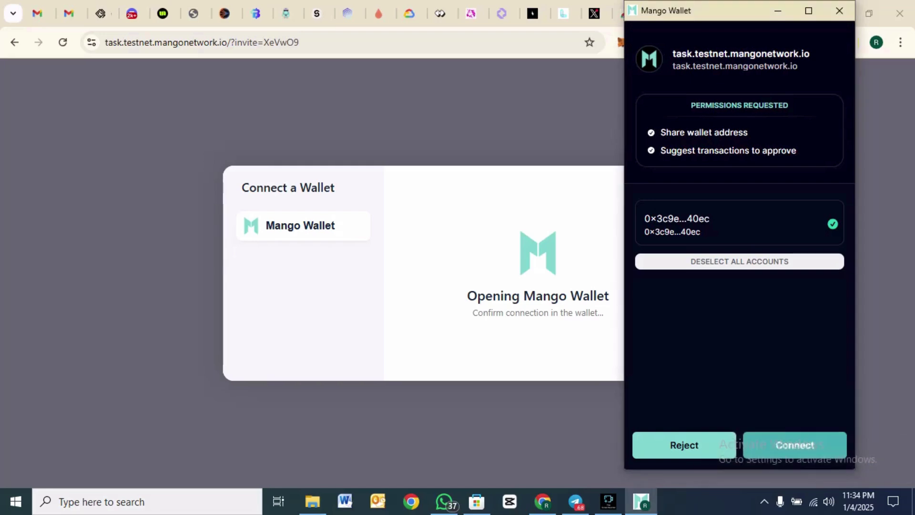
pyautogui.press('Return')
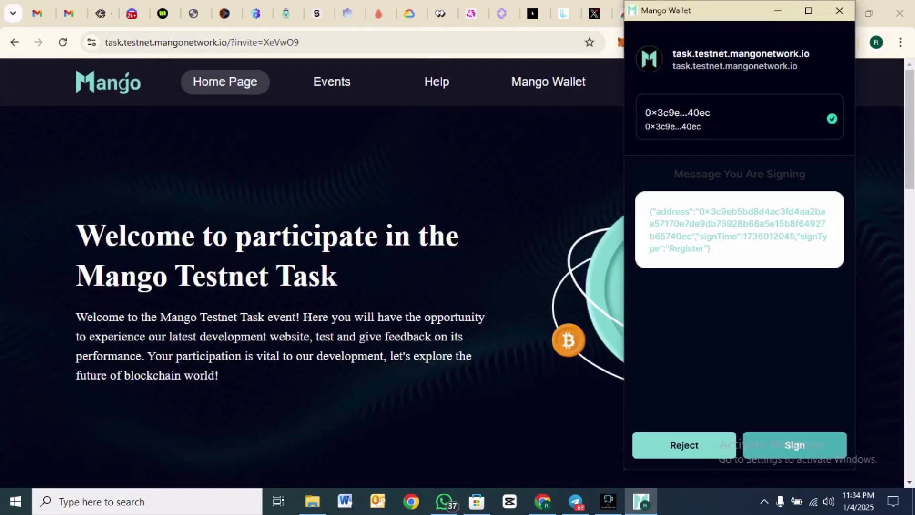
pyautogui.press('Return')
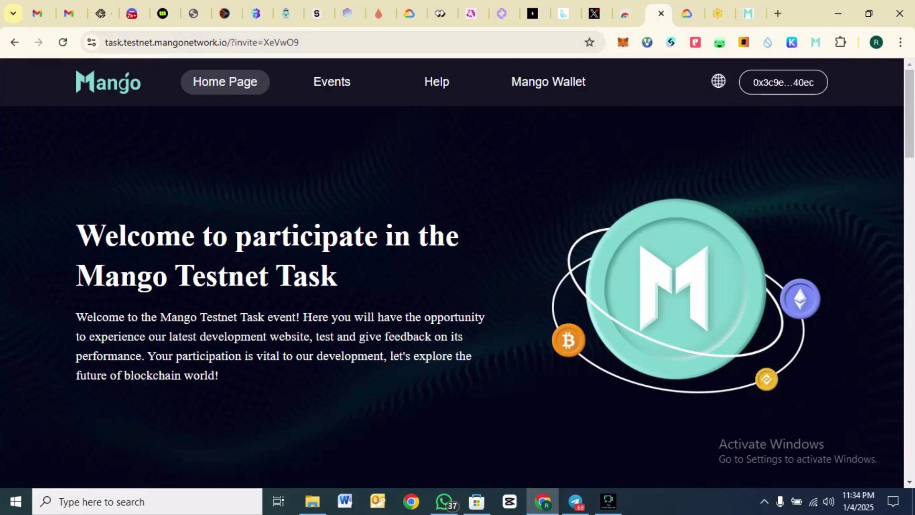
pyautogui.scroll(-5, 452, 272)
# - In the Join Mango to earn points section, toggle the User Agreement checkbox and bind Twitter
pyautogui.scroll(5, 452, 271)
pyautogui.scroll(-5, 452, 271)
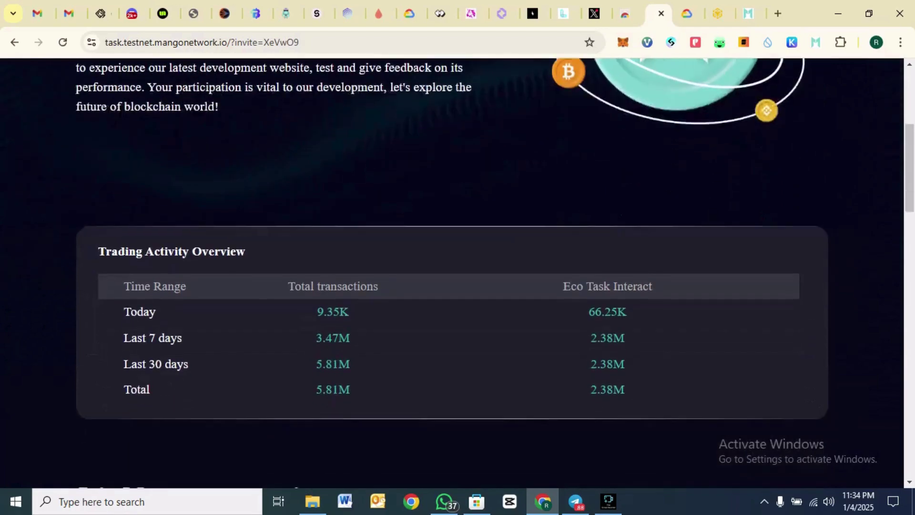
pyautogui.scroll(-7, 452, 271)
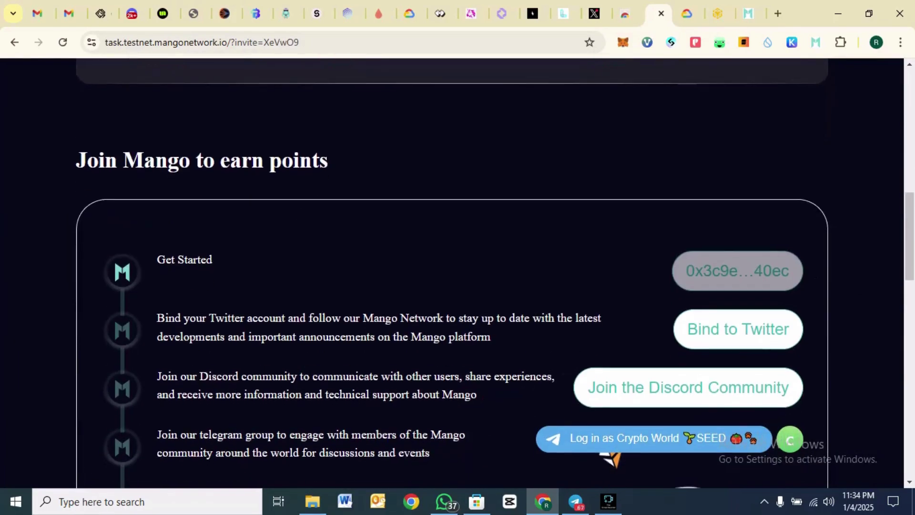
pyautogui.scroll(-2, 452, 272)
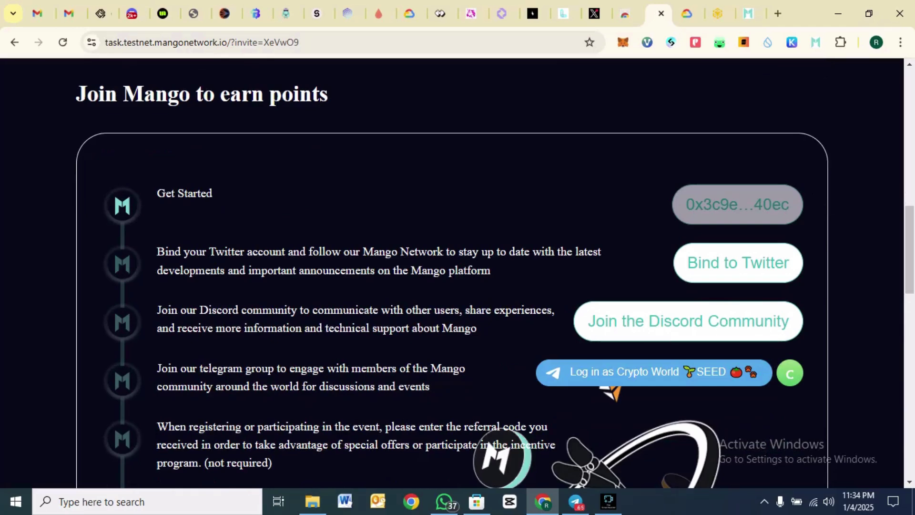
pyautogui.scroll(-5, 452, 271)
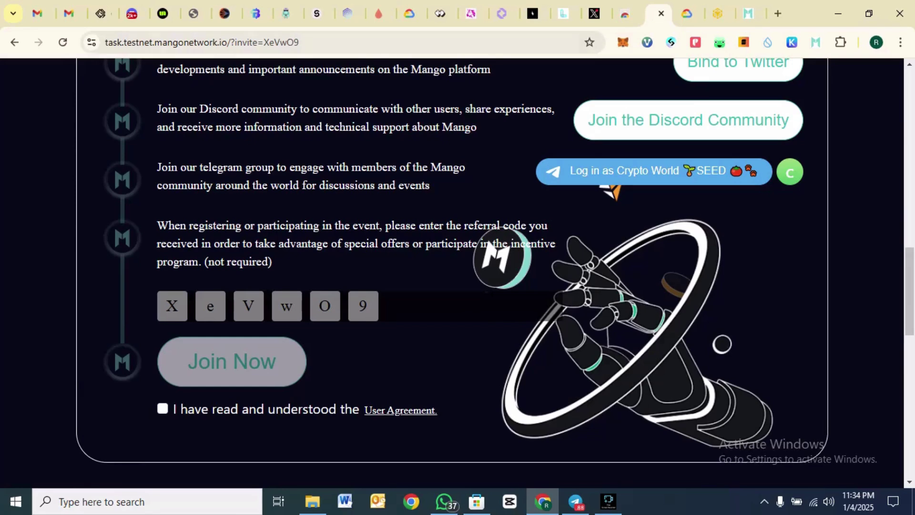
pyautogui.scroll(5, 452, 271)
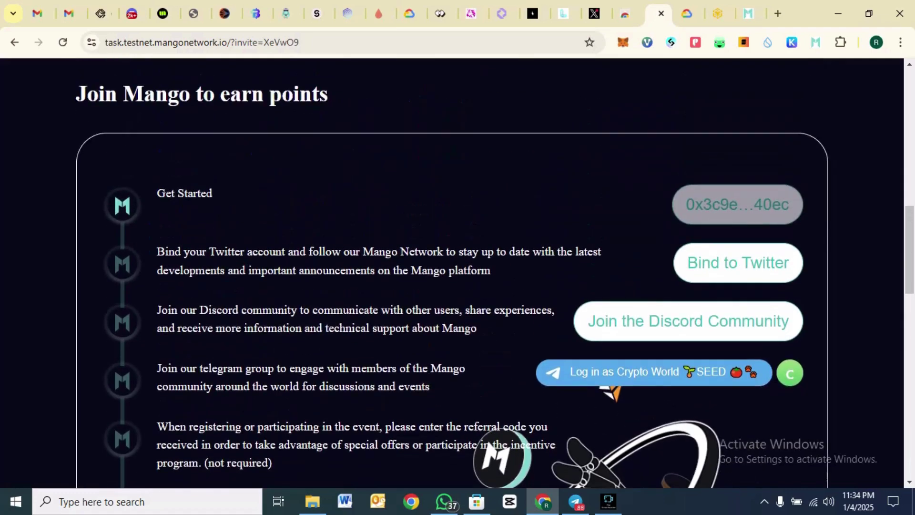
pyautogui.scroll(-2, 451, 271)
pyautogui.scroll(-3, 452, 272)
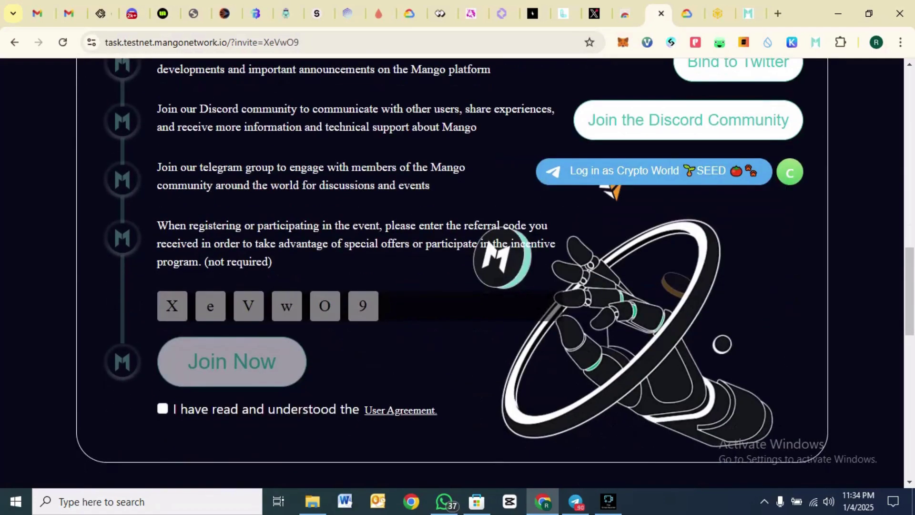
pyautogui.click(163, 409)
pyautogui.click(162, 408)
pyautogui.scroll(3, 451, 272)
pyautogui.scroll(-4, 452, 271)
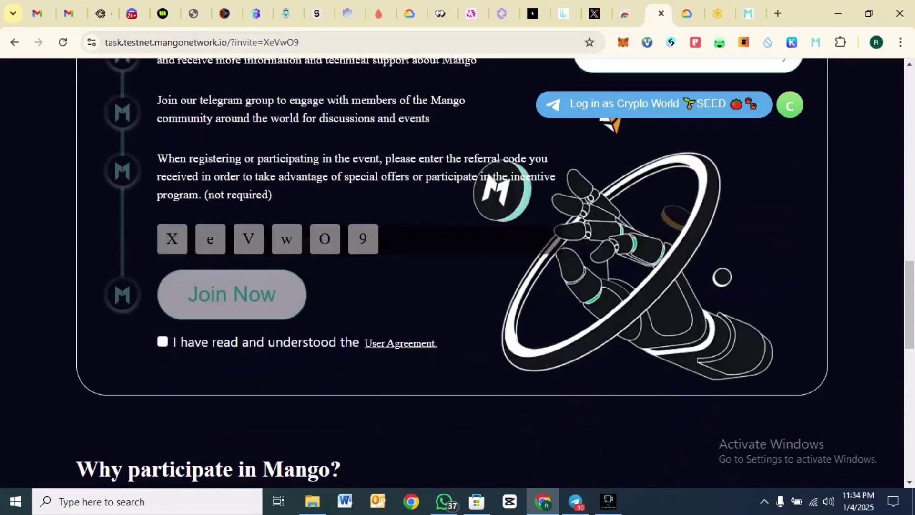
pyautogui.click(163, 342)
pyautogui.click(163, 341)
pyautogui.scroll(5, 452, 272)
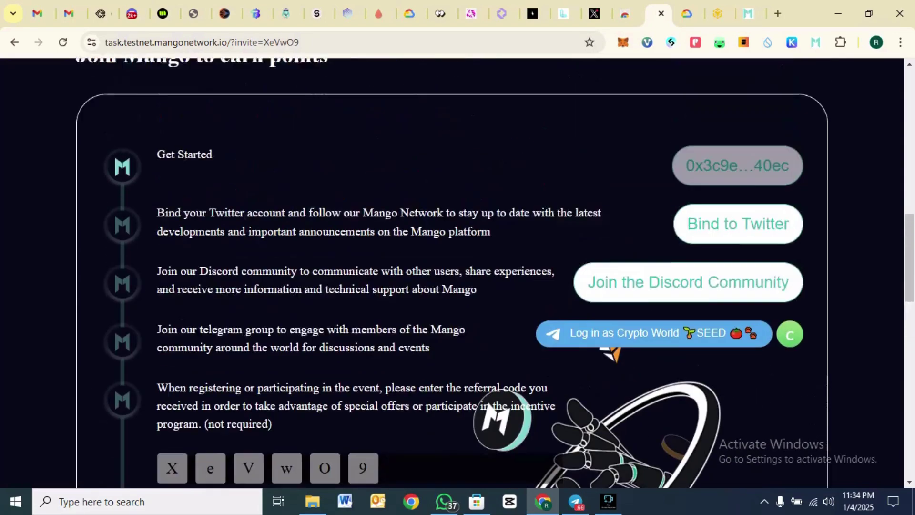
pyautogui.scroll(1, 451, 271)
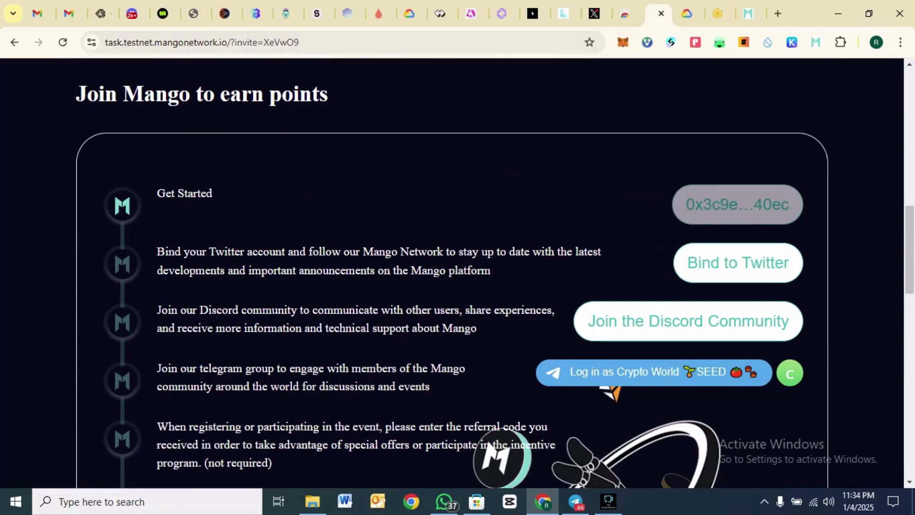
pyautogui.click(738, 263)
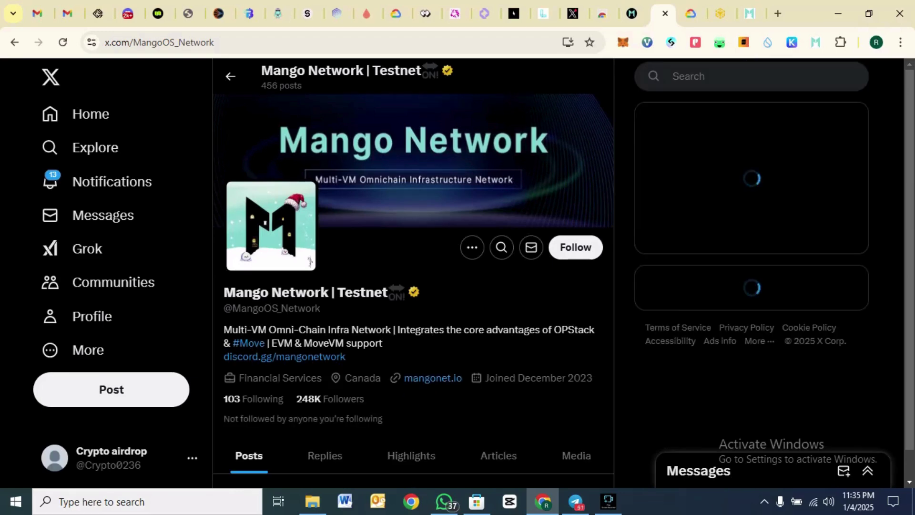
# - Follow Mango Network | Testnet on X and go back to the task site's Discord step
pyautogui.click(575, 247)
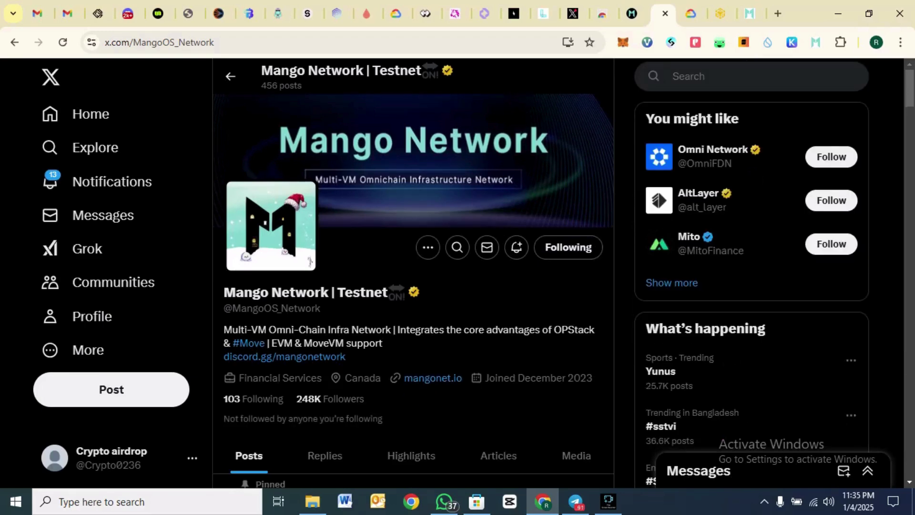
pyautogui.click(631, 13)
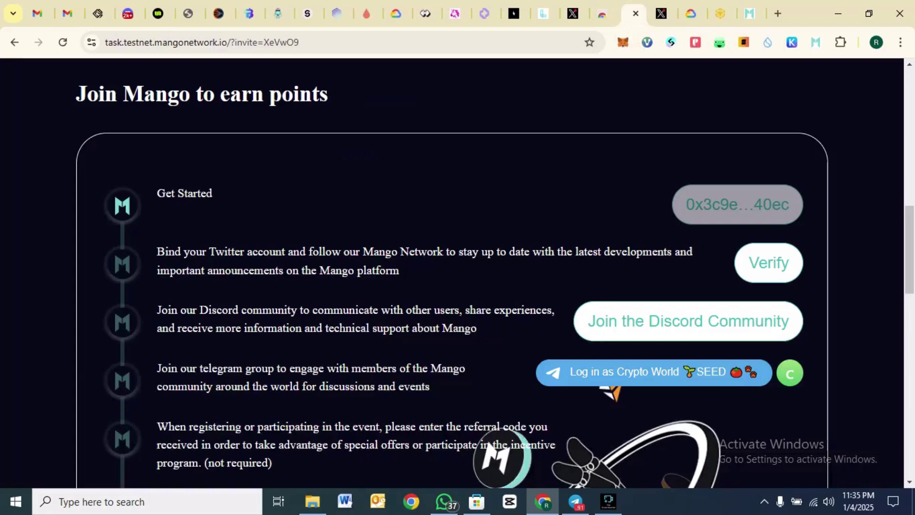
pyautogui.scroll(-1, 721, 478)
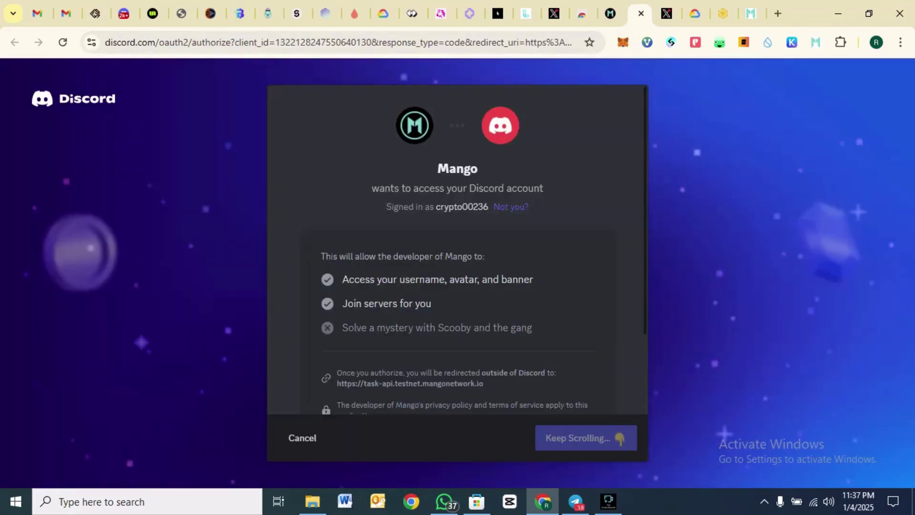
# - Authorize Mango to access the Discord account
pyautogui.scroll(-1, 457, 262)
pyautogui.scroll(-2, 457, 262)
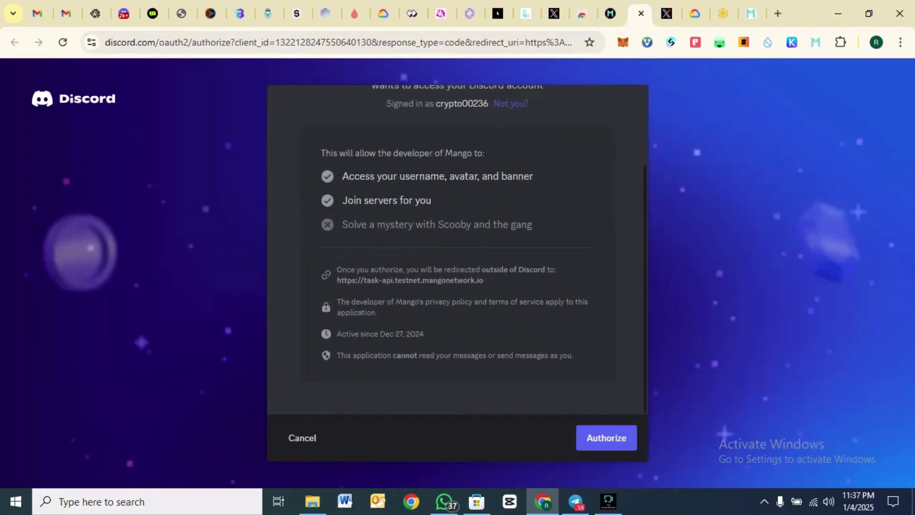
pyautogui.click(606, 437)
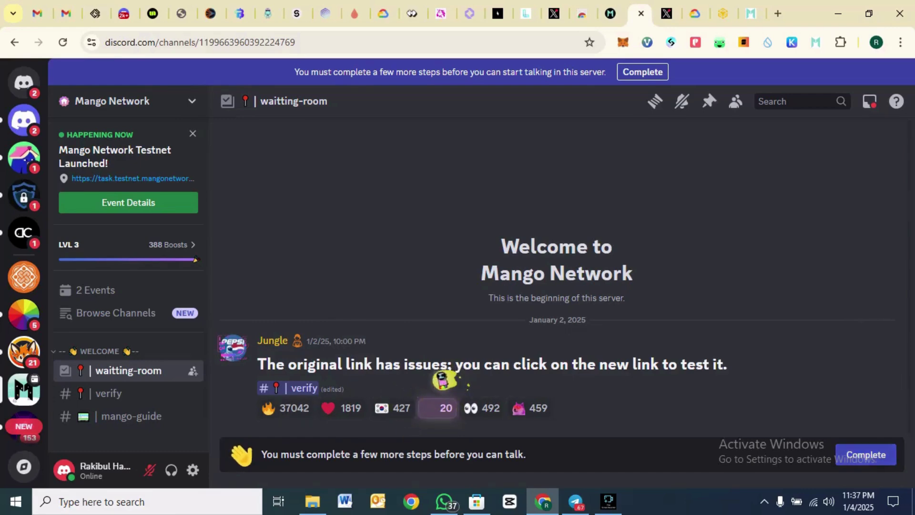
# - Agree to the Mango Network server rules and submit the remaining join steps
pyautogui.click(866, 455)
pyautogui.scroll(-4, 543, 267)
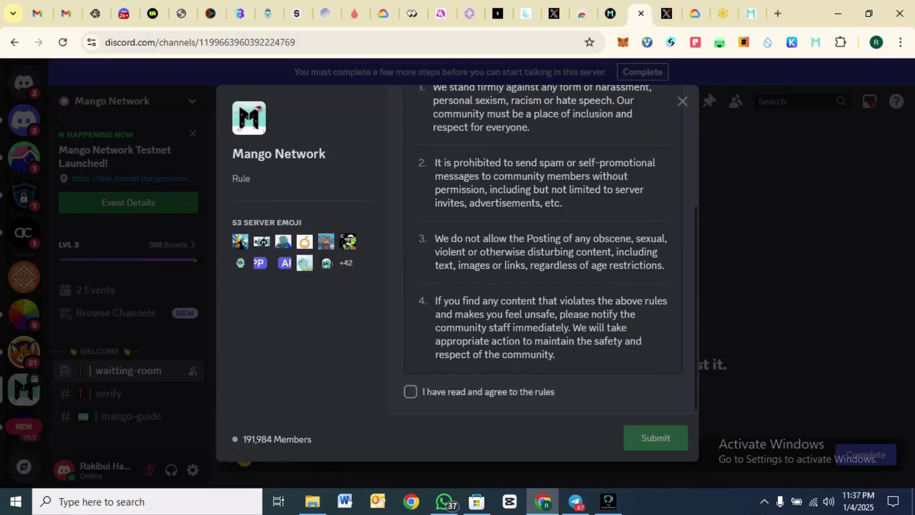
pyautogui.click(410, 392)
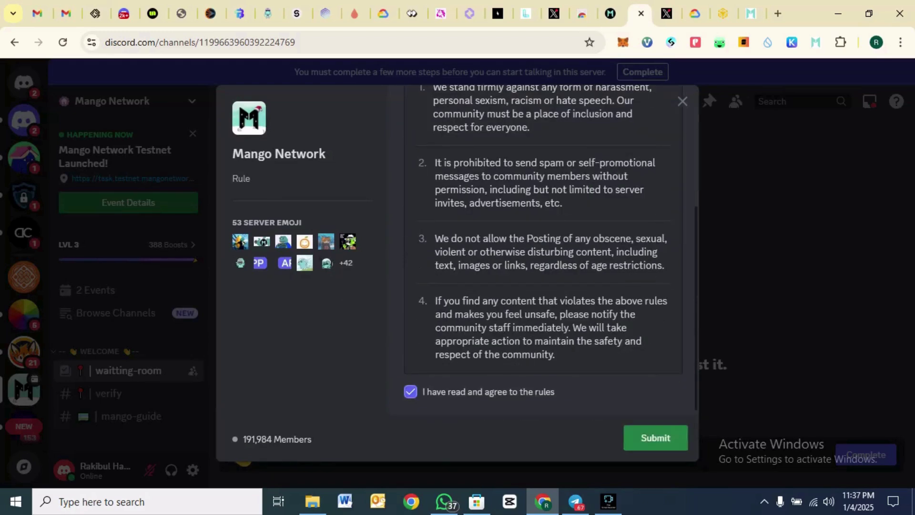
pyautogui.click(655, 437)
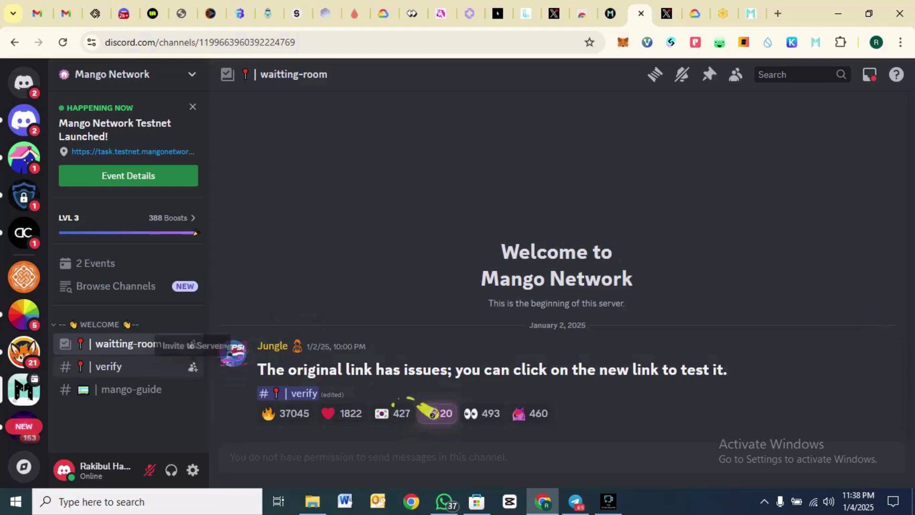
# - Complete verification in #verify, answering the captcha with 5CTS26
pyautogui.click(295, 393)
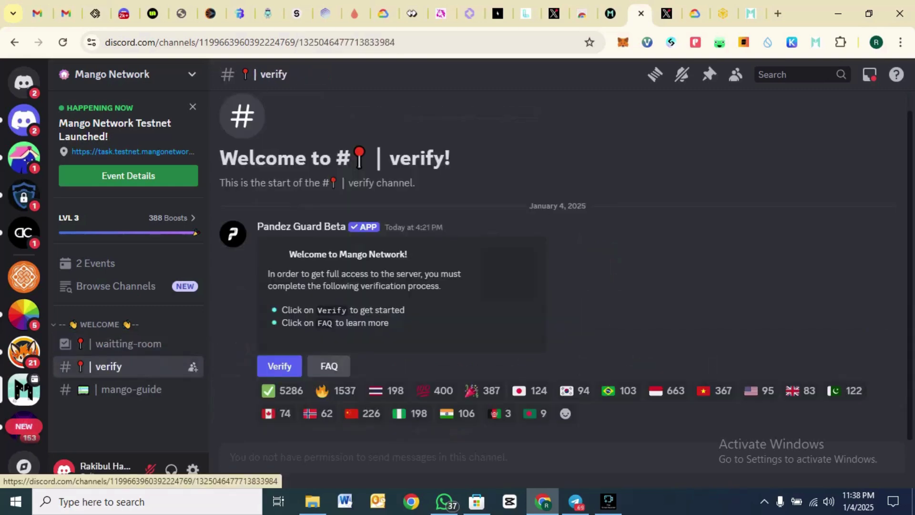
pyautogui.click(279, 366)
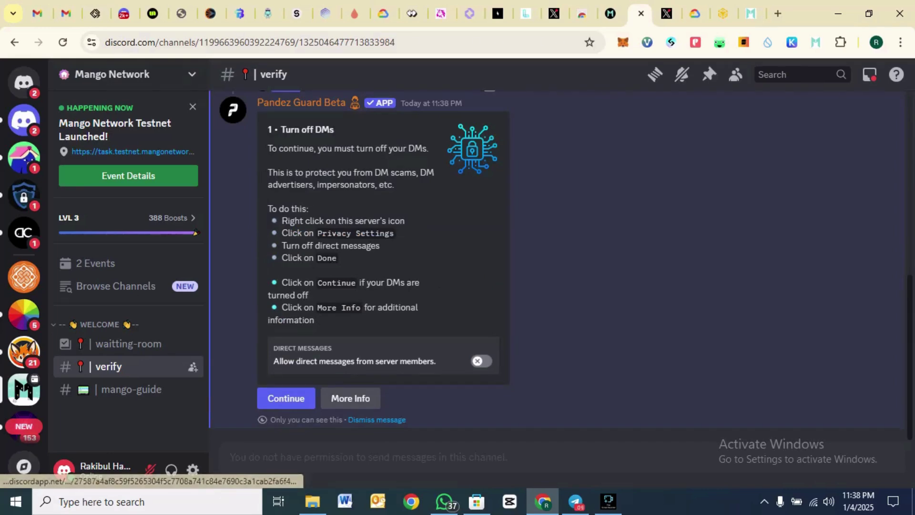
pyautogui.click(286, 398)
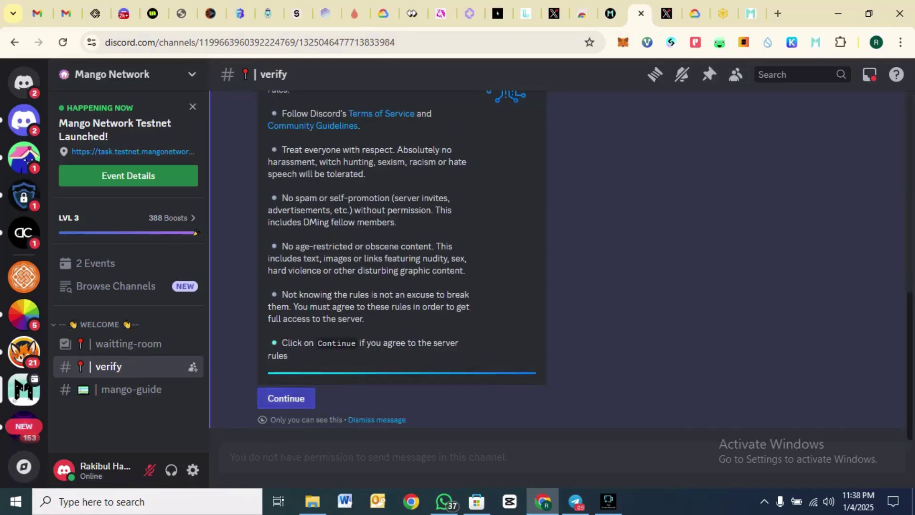
pyautogui.click(286, 398)
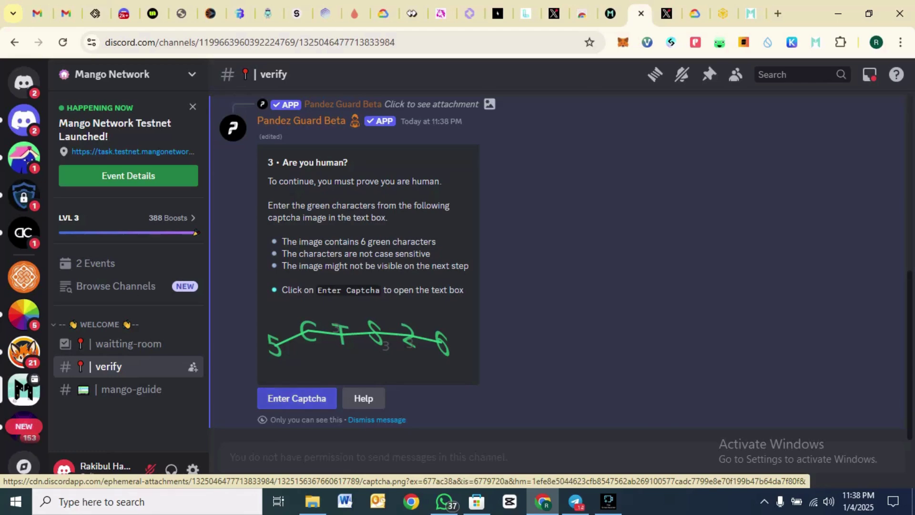
pyautogui.click(296, 398)
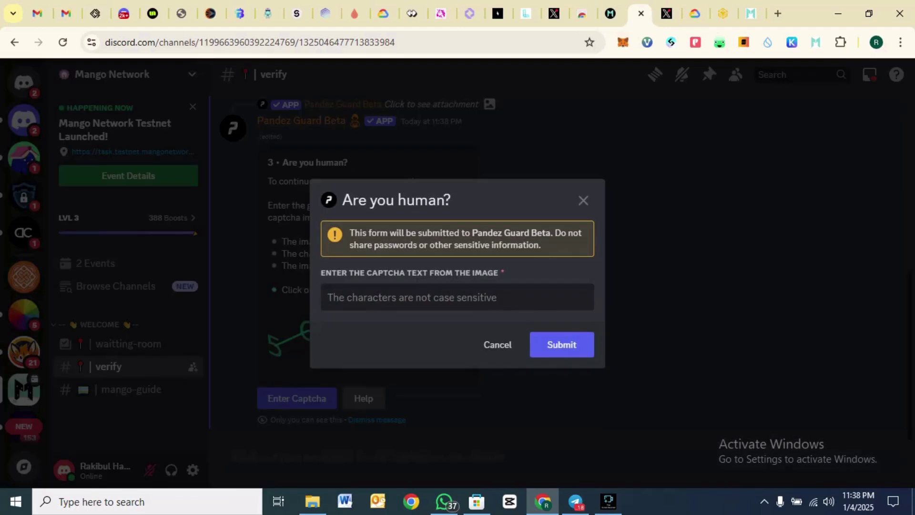
pyautogui.press('Return')
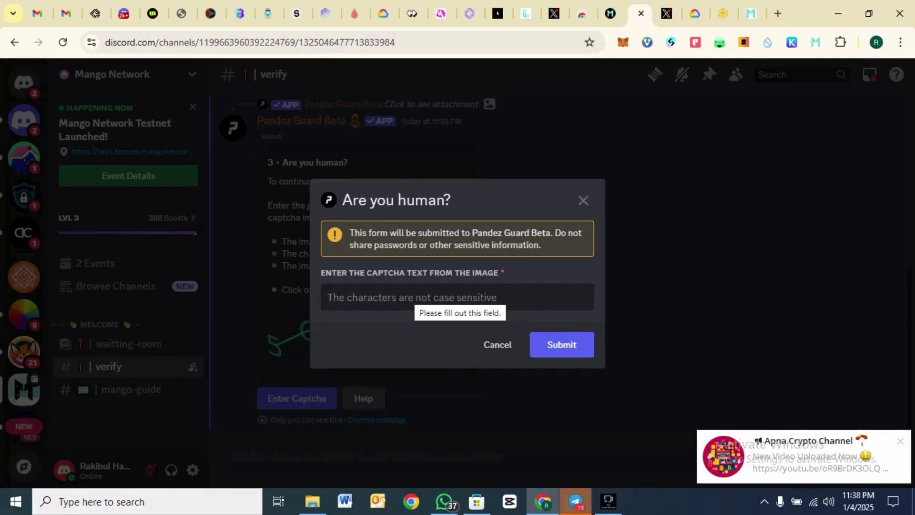
pyautogui.write('5CTS26')
pyautogui.press('Return')
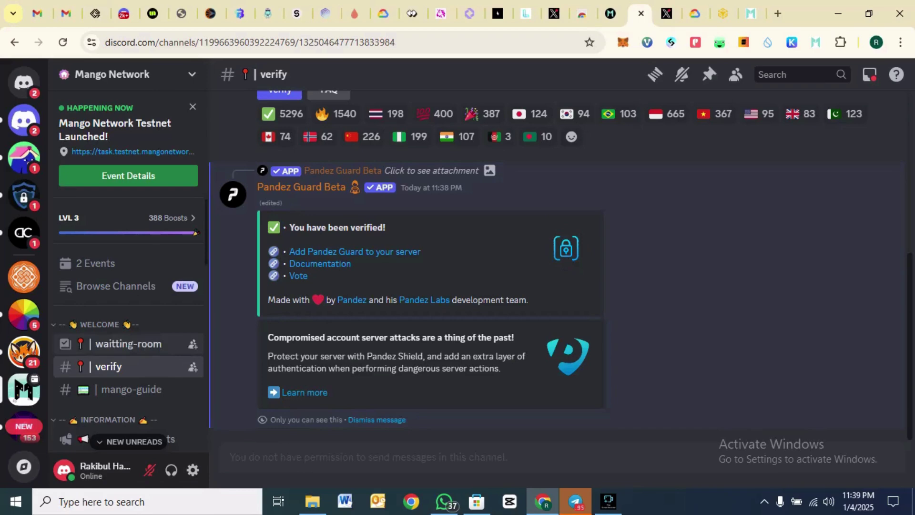
# - Return to the Mango testnet task page to check the Discord step
pyautogui.scroll(-3, 129, 343)
pyautogui.scroll(-10, 129, 343)
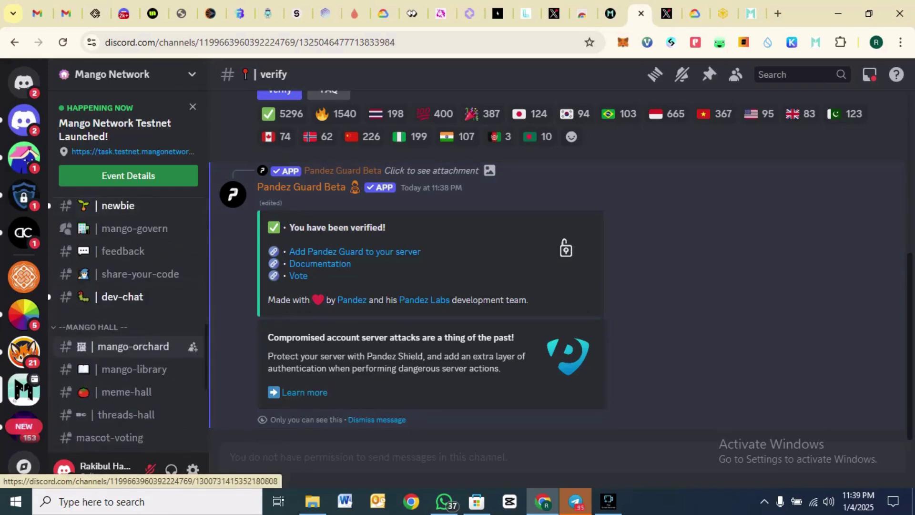
pyautogui.scroll(10, 129, 315)
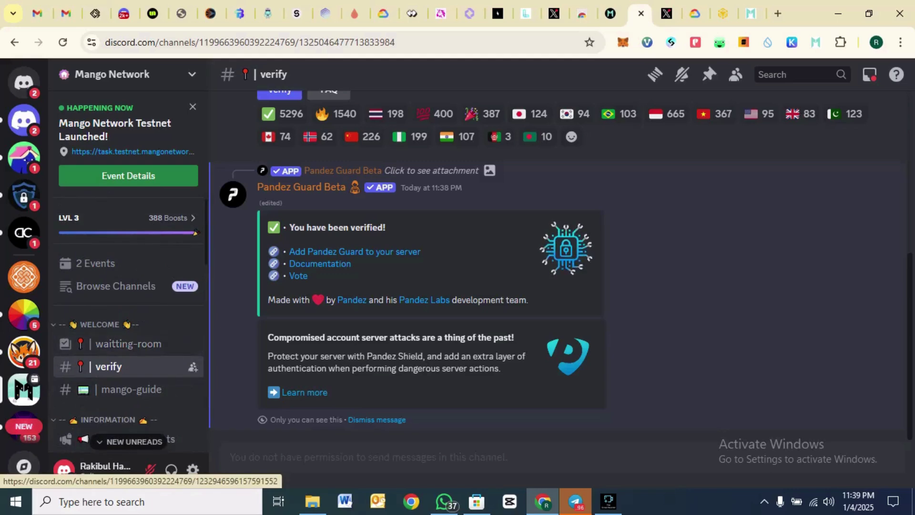
pyautogui.scroll(-4, 129, 314)
pyautogui.scroll(5, 143, 336)
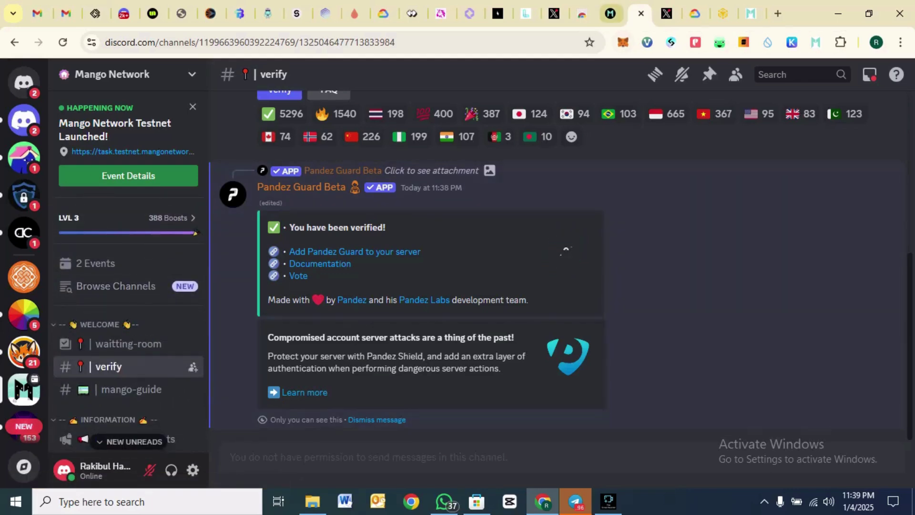
pyautogui.click(609, 14)
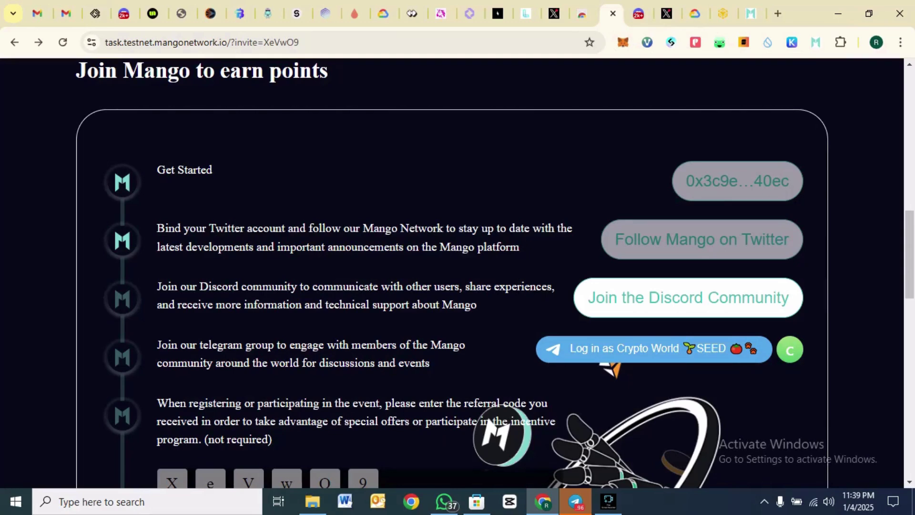
pyautogui.scroll(-4, 489, 274)
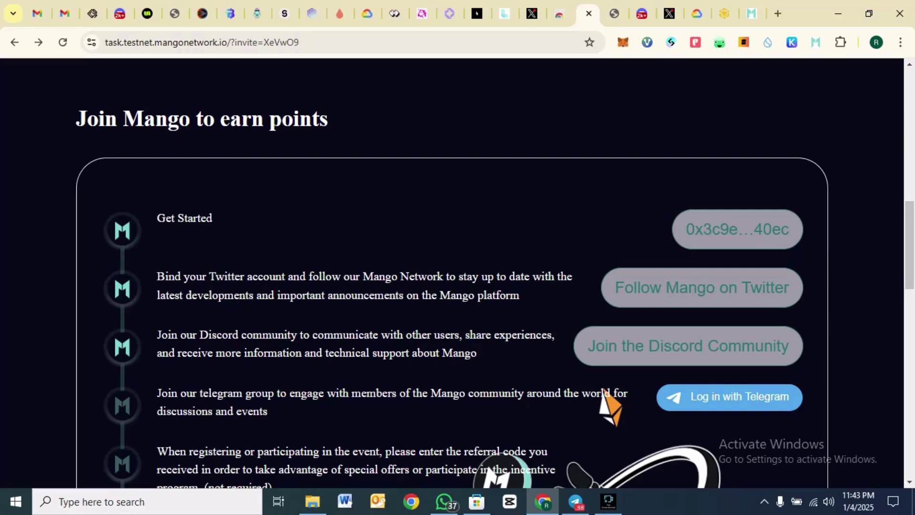
# - Log in with Telegram, authorizing the account with its phone number in the popup
pyautogui.scroll(-3, 490, 274)
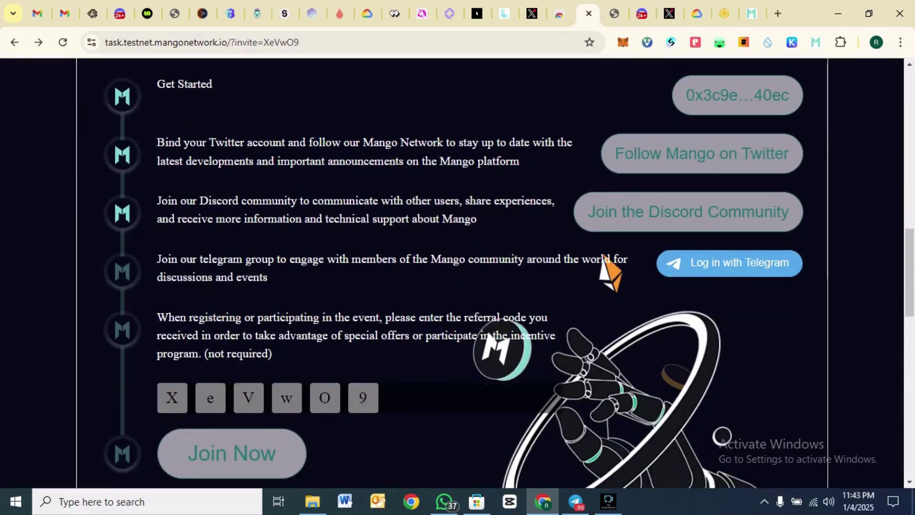
pyautogui.scroll(-2, 489, 274)
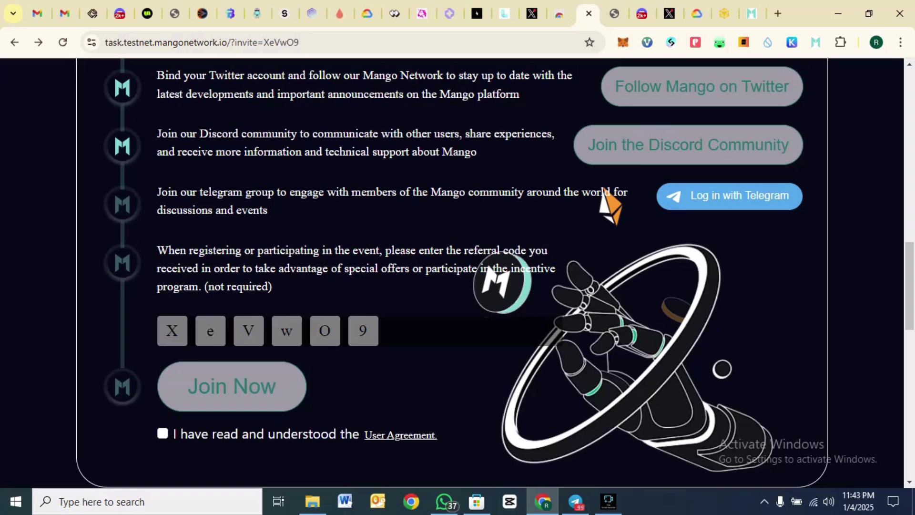
pyautogui.click(729, 196)
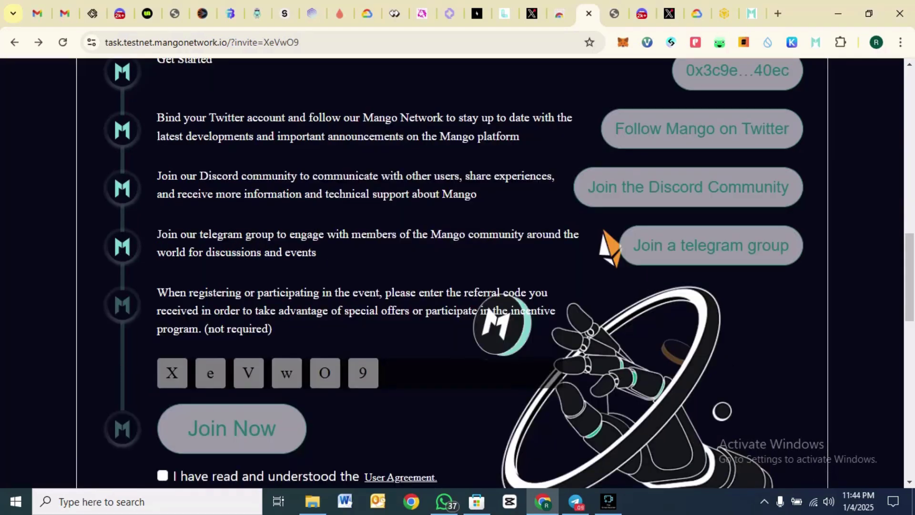
pyautogui.scroll(2, 452, 272)
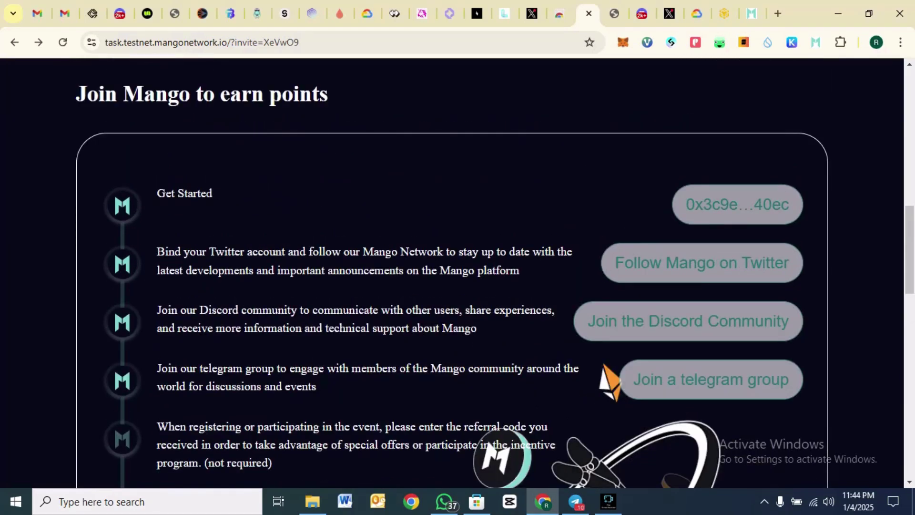
pyautogui.scroll(-4, 451, 273)
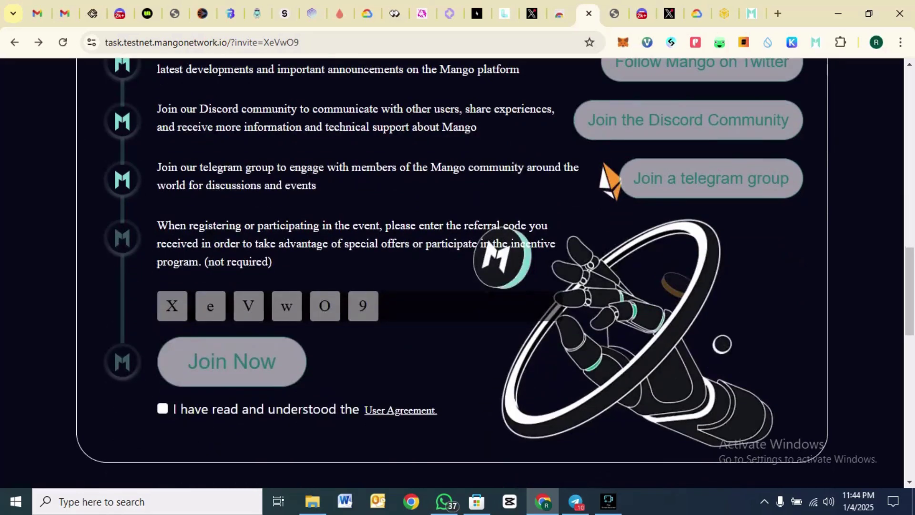
# - Accept the User Agreement, join with the prefilled referral code, and sign in Mango Wallet
pyautogui.click(162, 408)
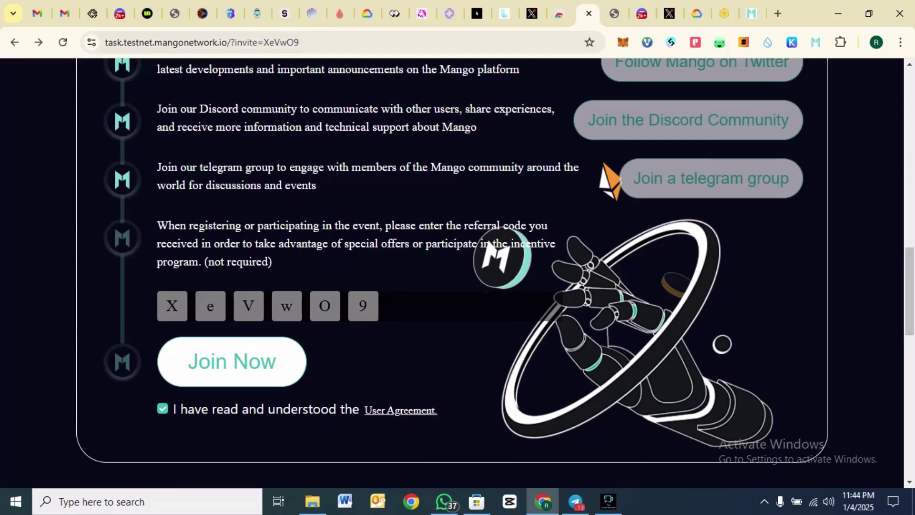
pyautogui.scroll(2, 448, 271)
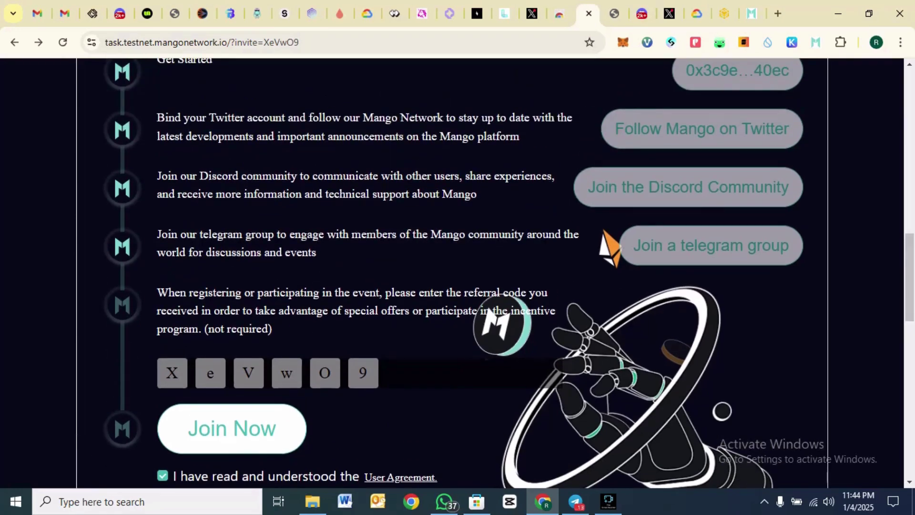
pyautogui.scroll(-2, 448, 272)
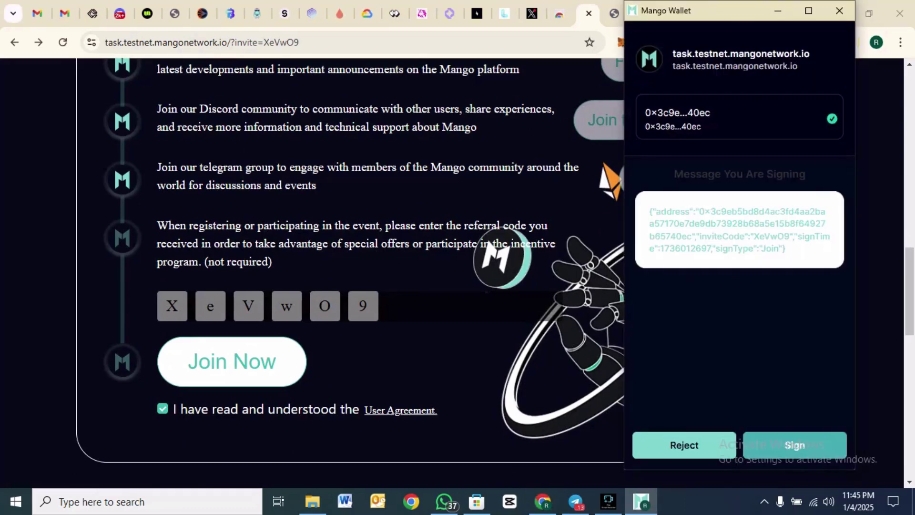
pyautogui.press('Return')
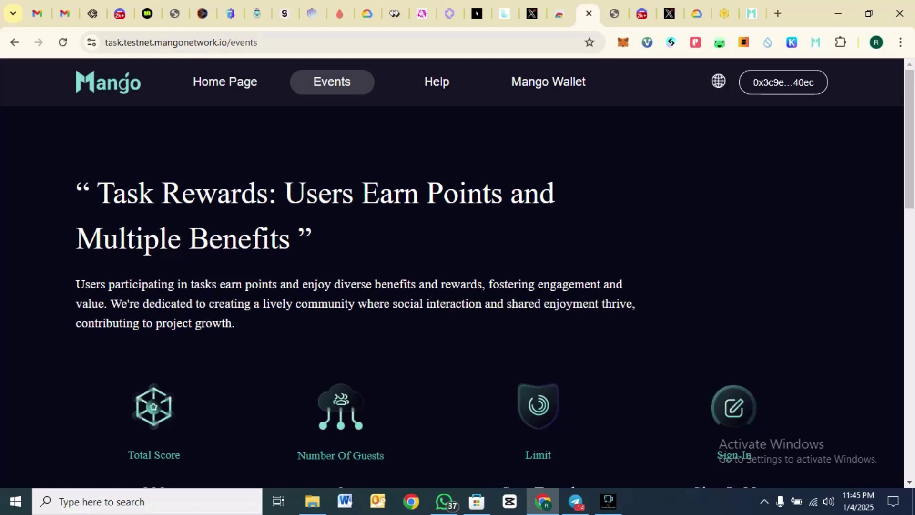
pyautogui.scroll(-12, 451, 271)
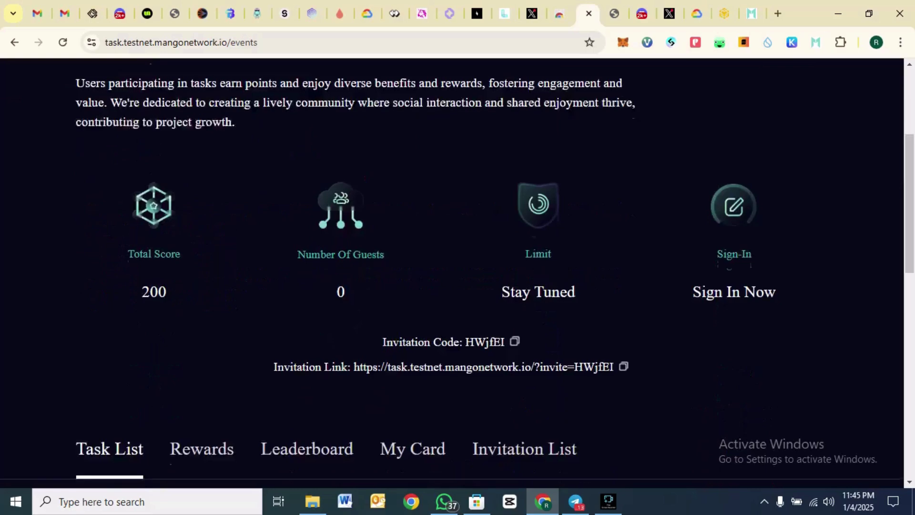
pyautogui.scroll(-3, 451, 271)
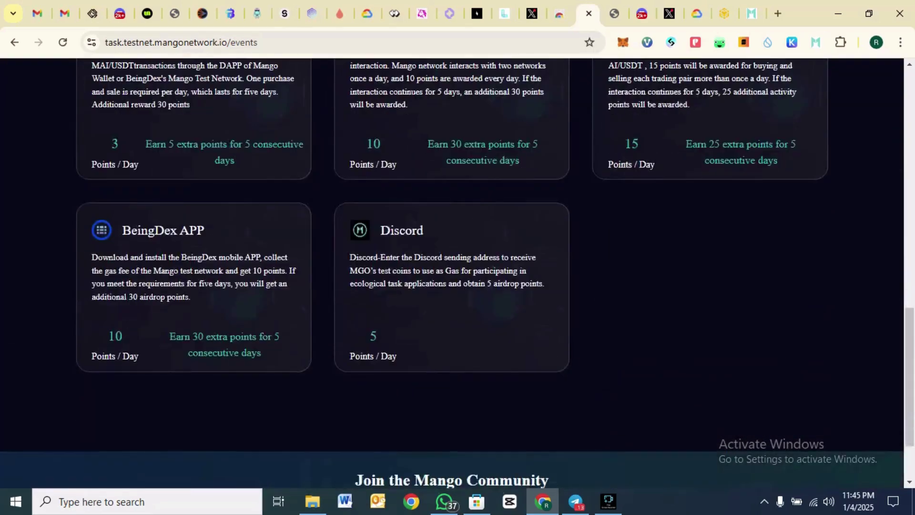
pyautogui.scroll(3, 451, 272)
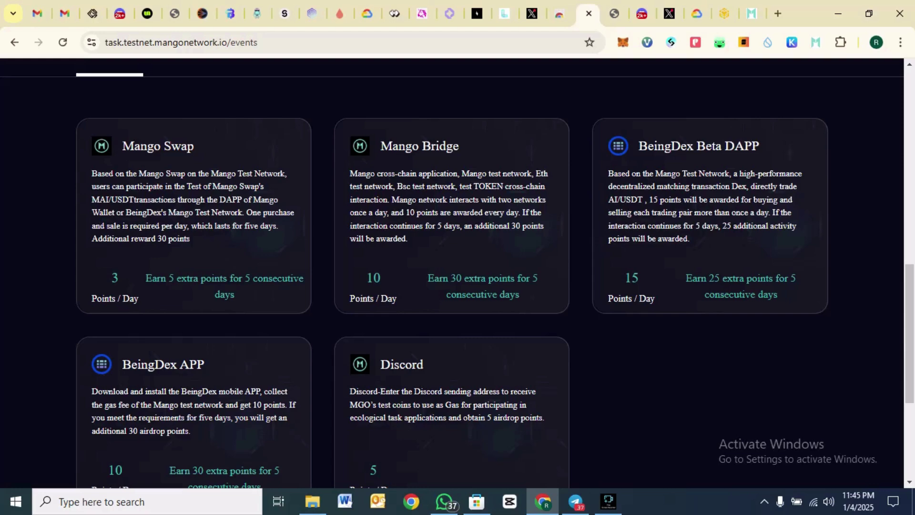
pyautogui.scroll(10, 457, 271)
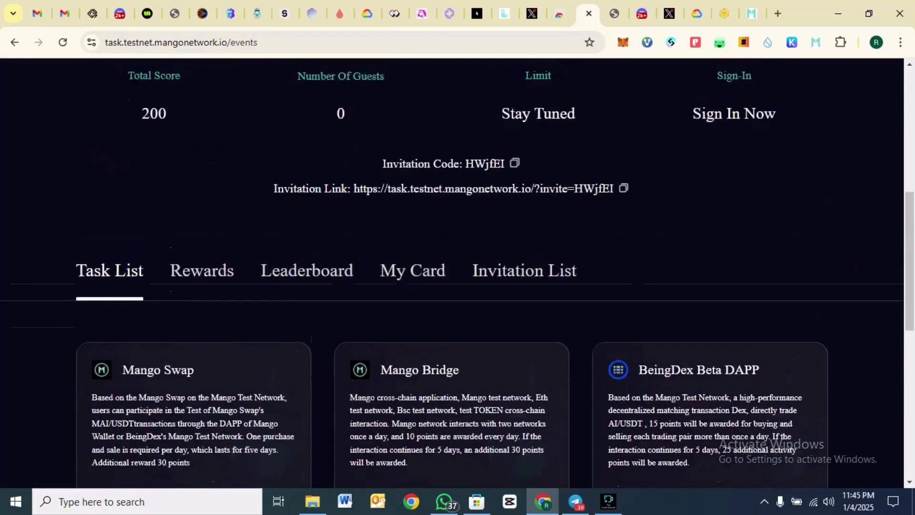
pyautogui.scroll(2, 458, 271)
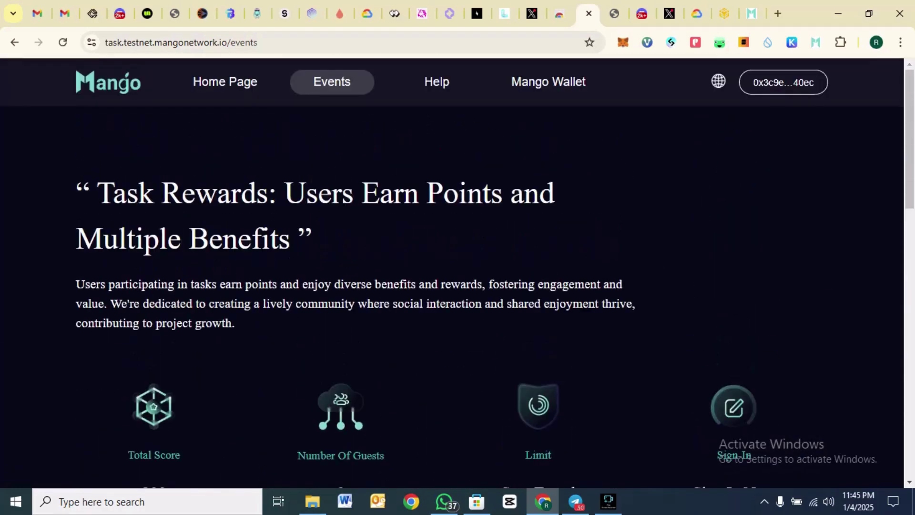
pyautogui.scroll(-3, 458, 271)
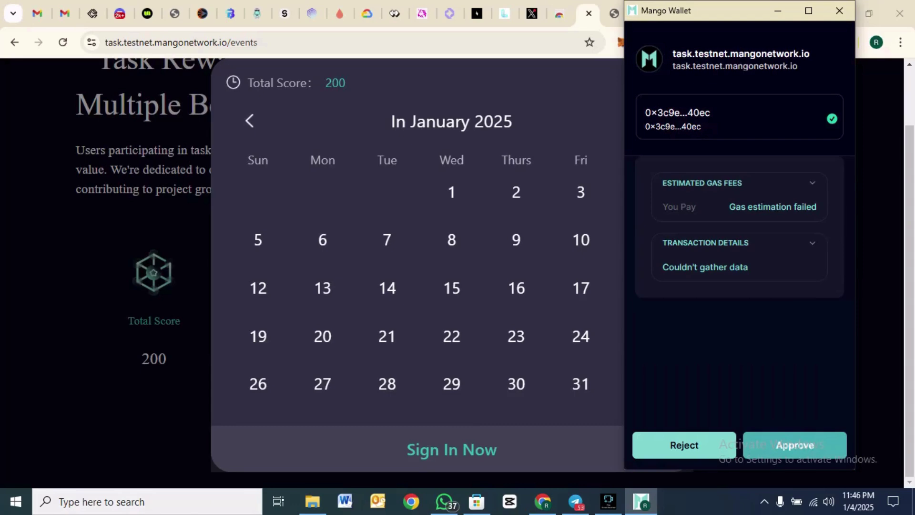
# - Close the daily sign-in calendar and open the Discord task (5 Points / Day) from the Task List
pyautogui.click(104, 286)
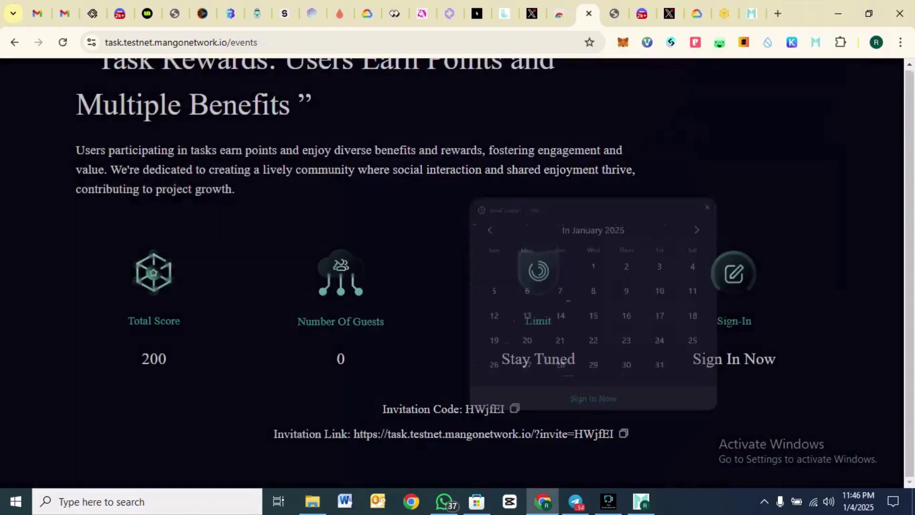
pyautogui.scroll(-3, 452, 272)
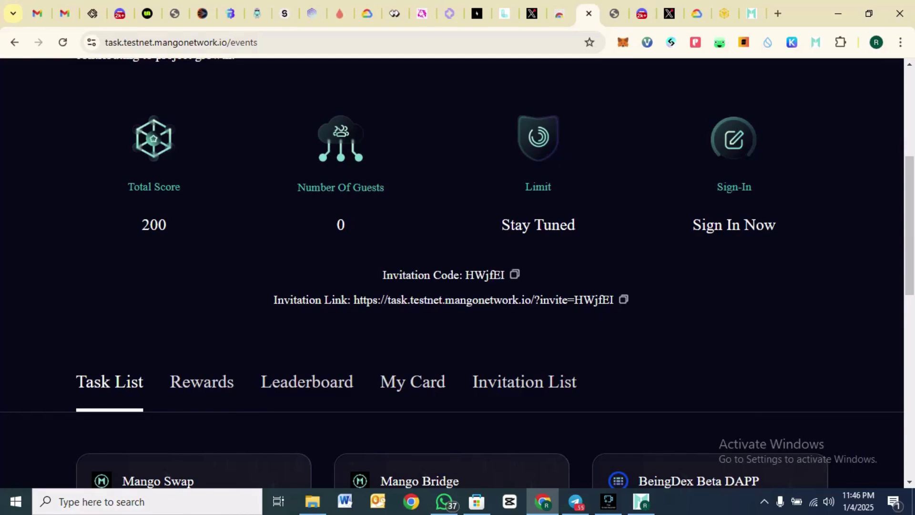
pyautogui.scroll(-9, 451, 271)
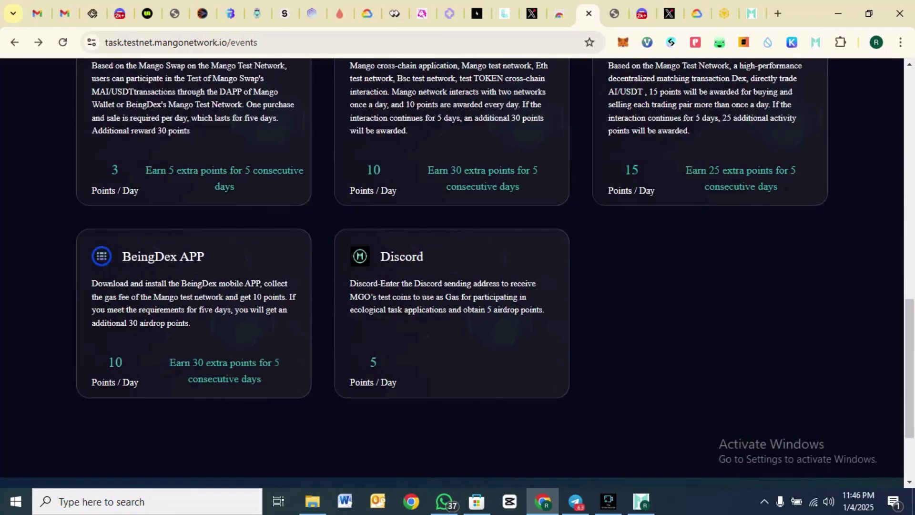
pyautogui.scroll(10, 451, 272)
pyautogui.scroll(-4, 452, 271)
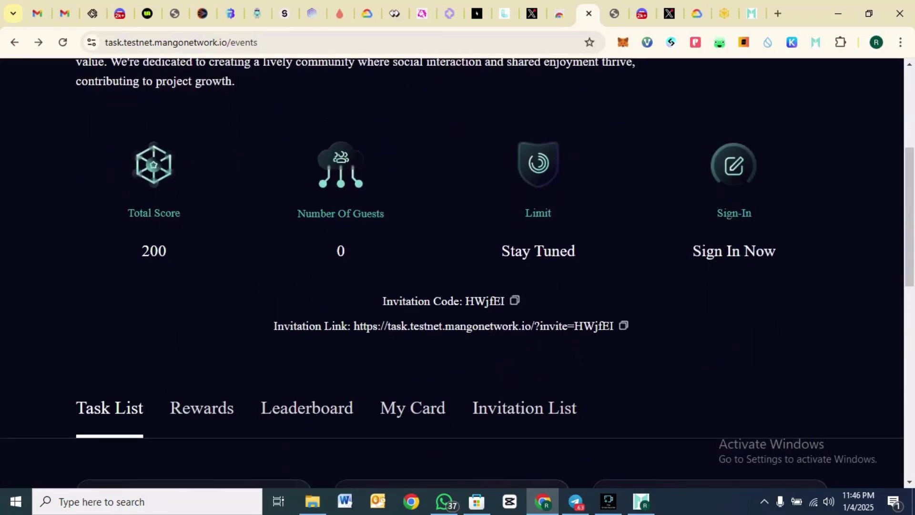
pyautogui.scroll(-7, 452, 271)
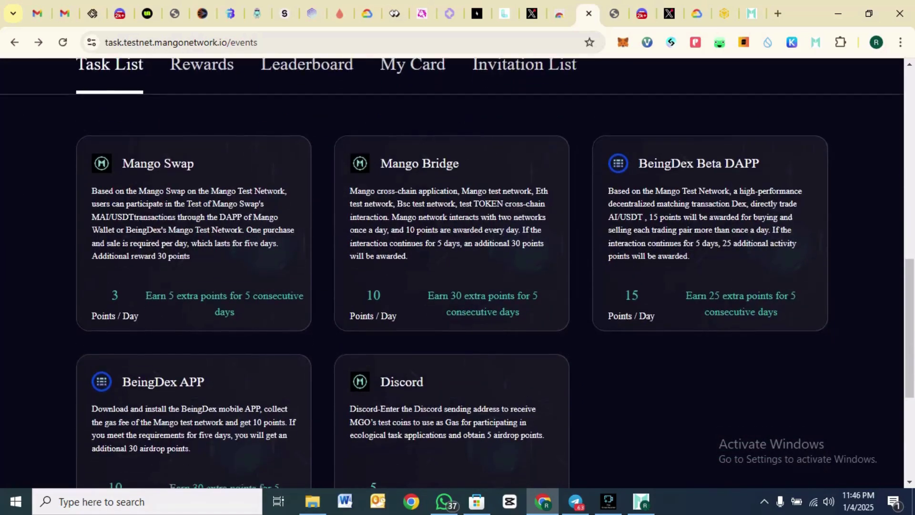
pyautogui.scroll(-4, 452, 272)
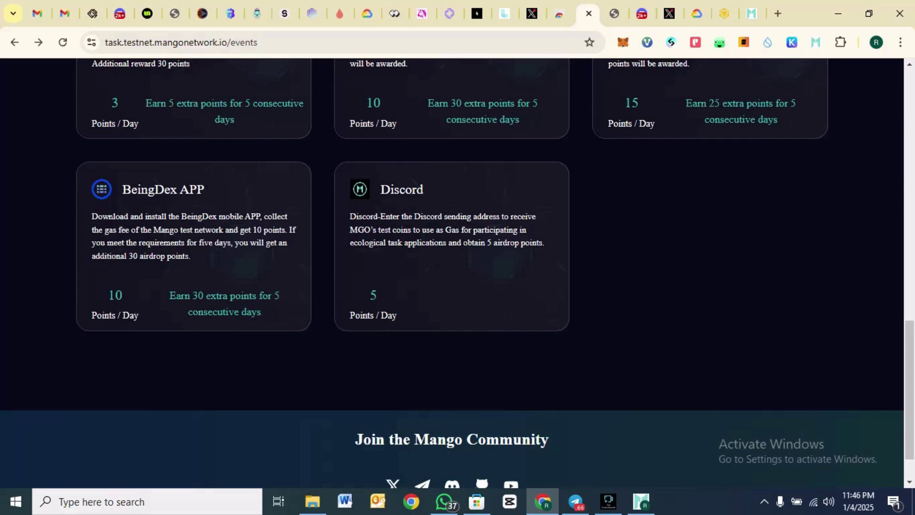
pyautogui.click(452, 246)
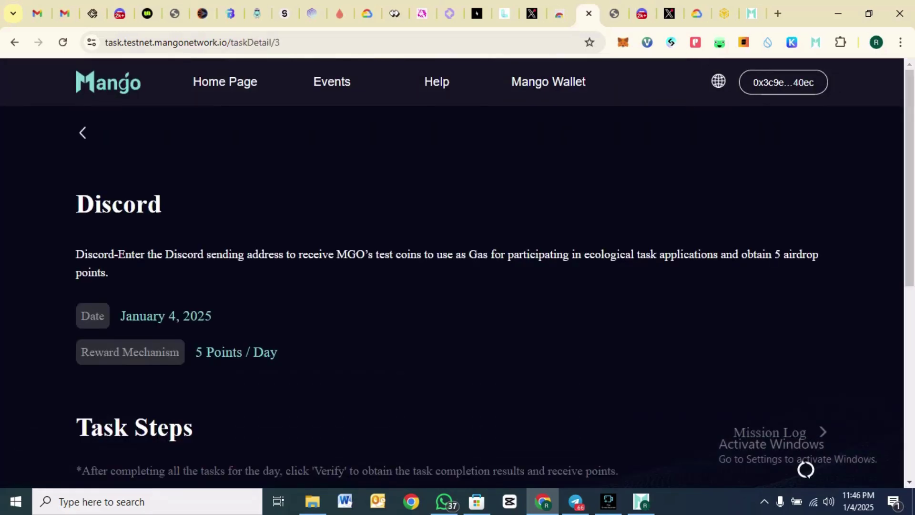
# - Copy the Mango Wallet address from the extension, then go to the Discord mgo-faucet channel
pyautogui.scroll(-5, 457, 266)
pyautogui.scroll(-1, 457, 266)
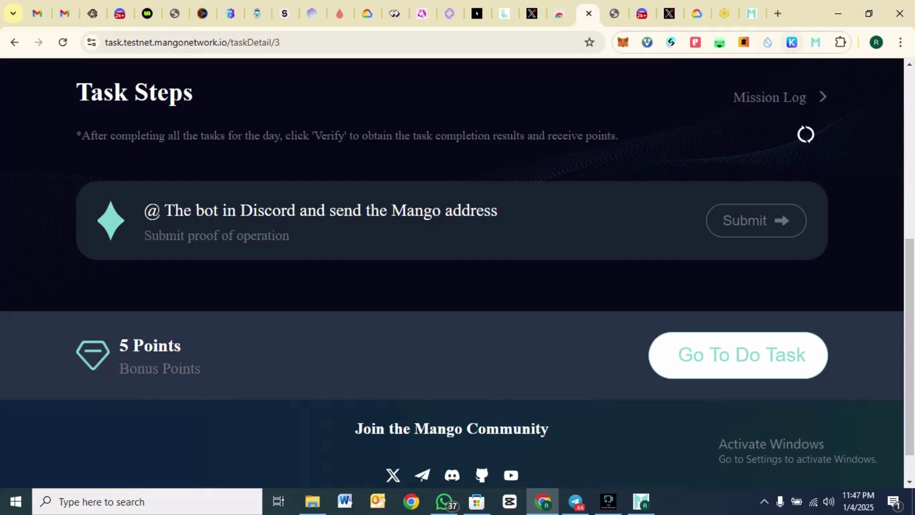
pyautogui.click(816, 42)
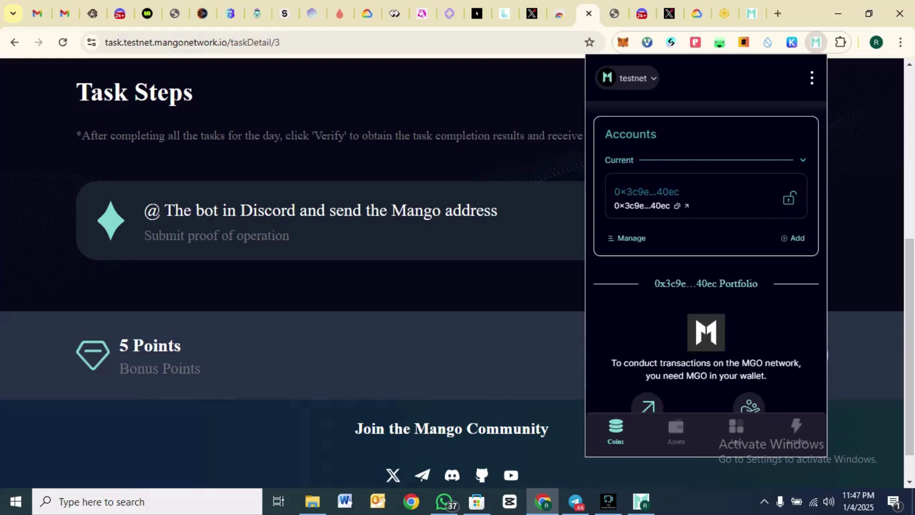
pyautogui.click(676, 206)
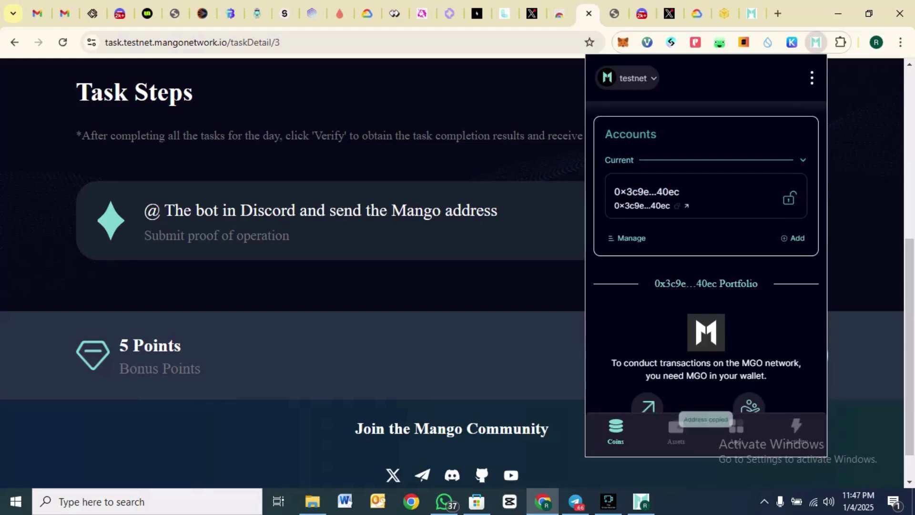
pyautogui.press('Escape')
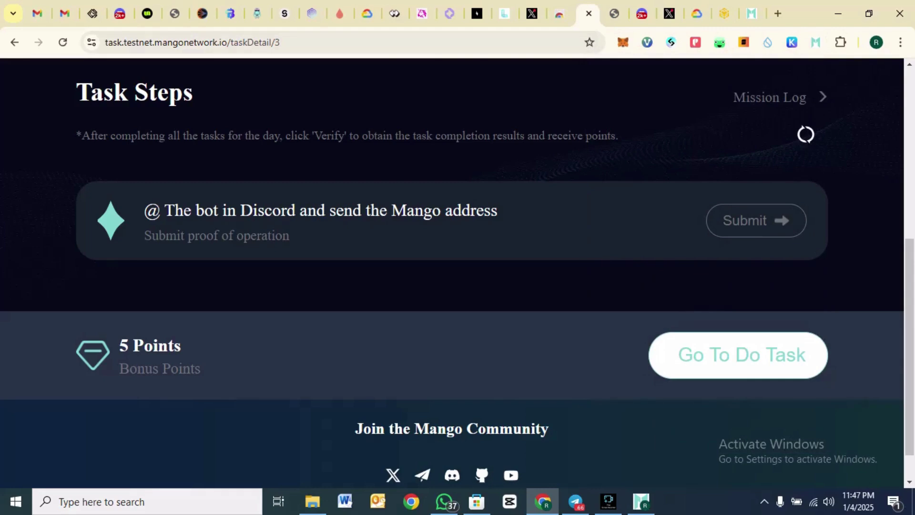
pyautogui.click(738, 355)
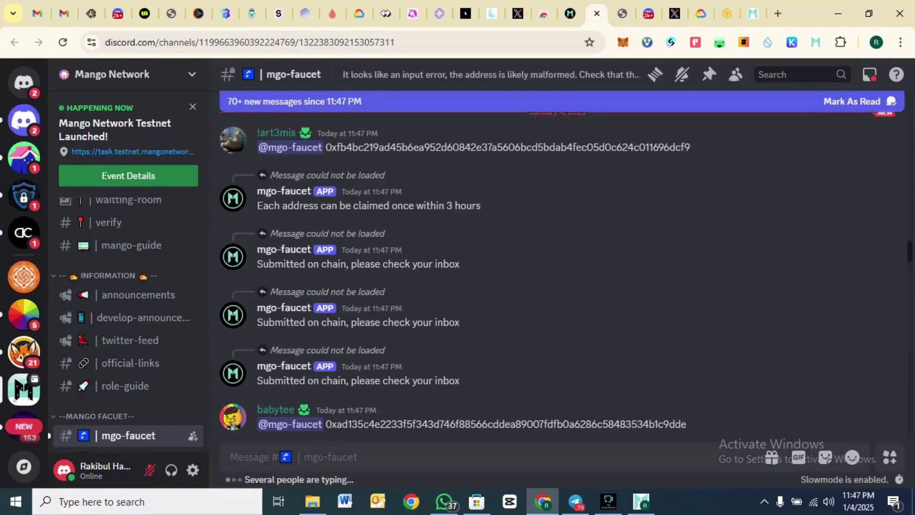
pyautogui.write('@')
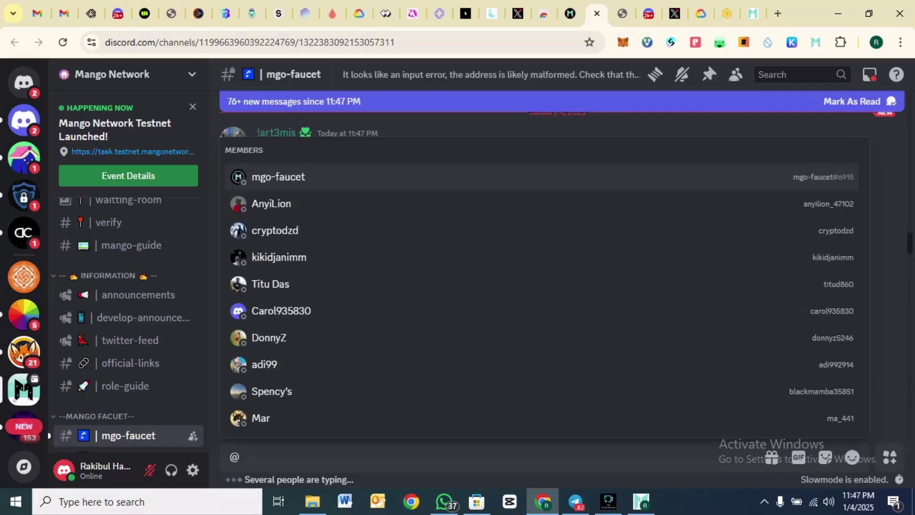
pyautogui.write('mgo')
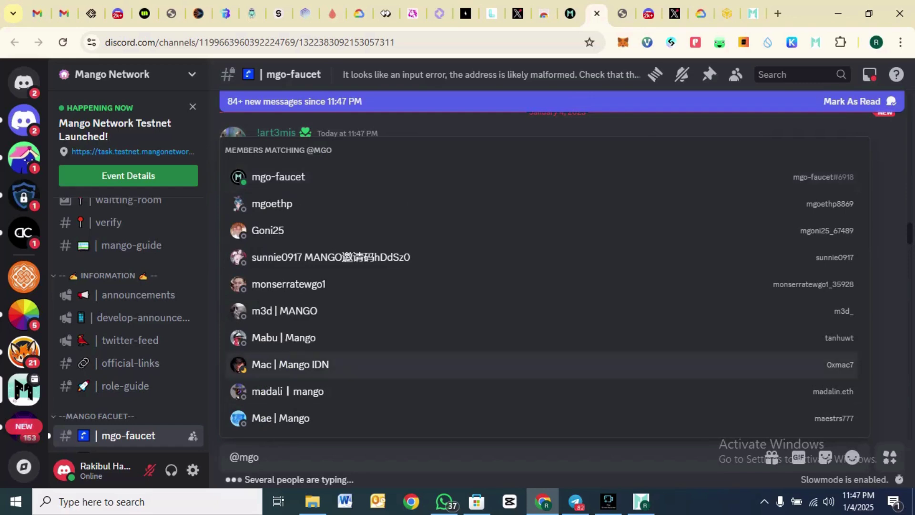
pyautogui.press('Tab')
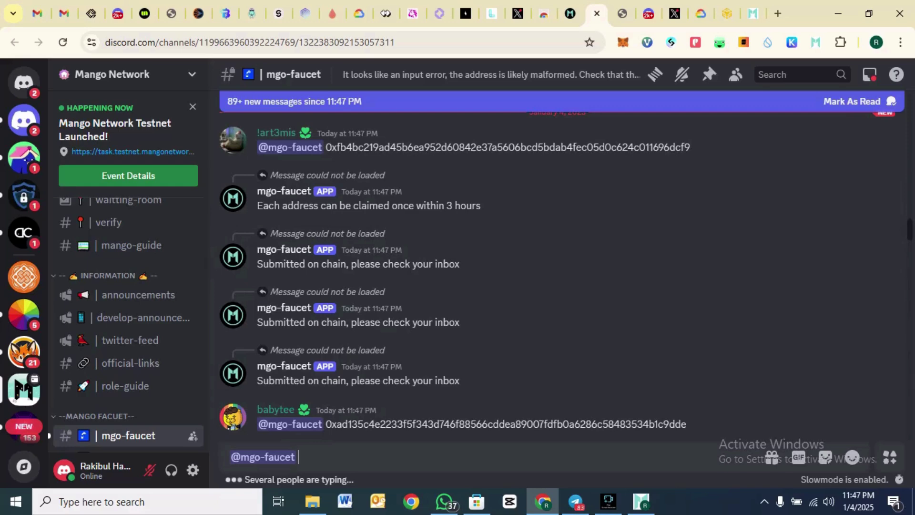
pyautogui.hotkey('ctrl', 'v')
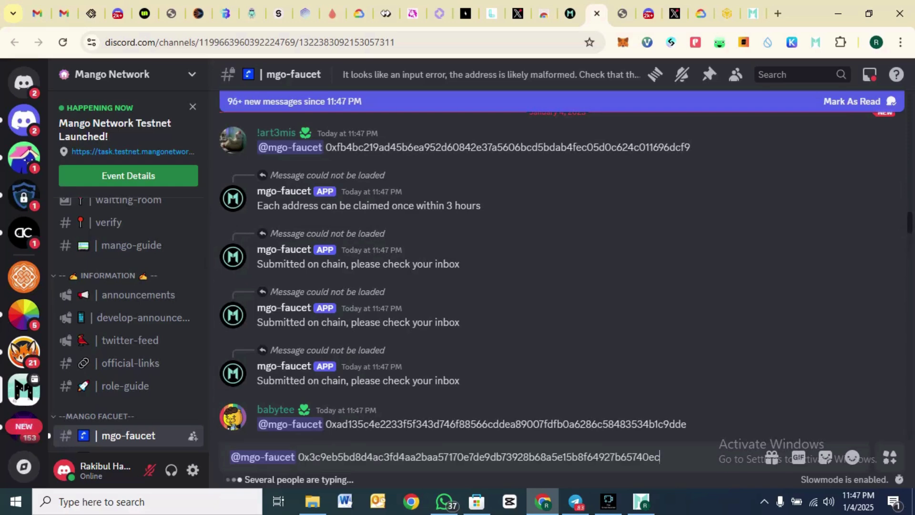
pyautogui.press('Return')
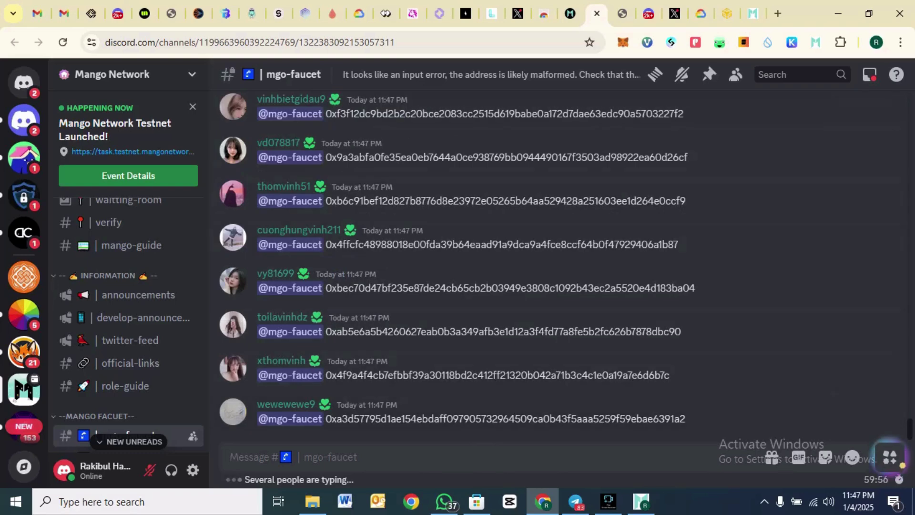
# - Confirm the wallet shows 0.5 MGO and return to the Mango task page
pyautogui.click(816, 42)
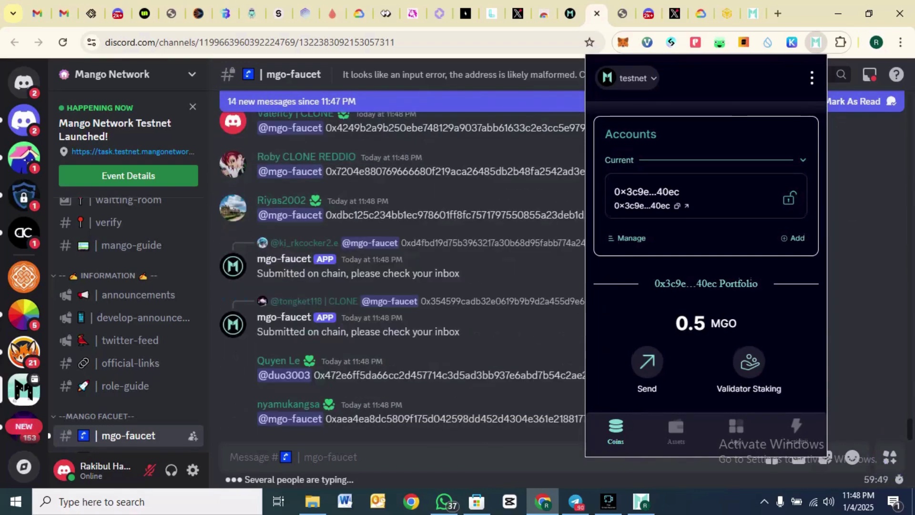
pyautogui.click(519, 391)
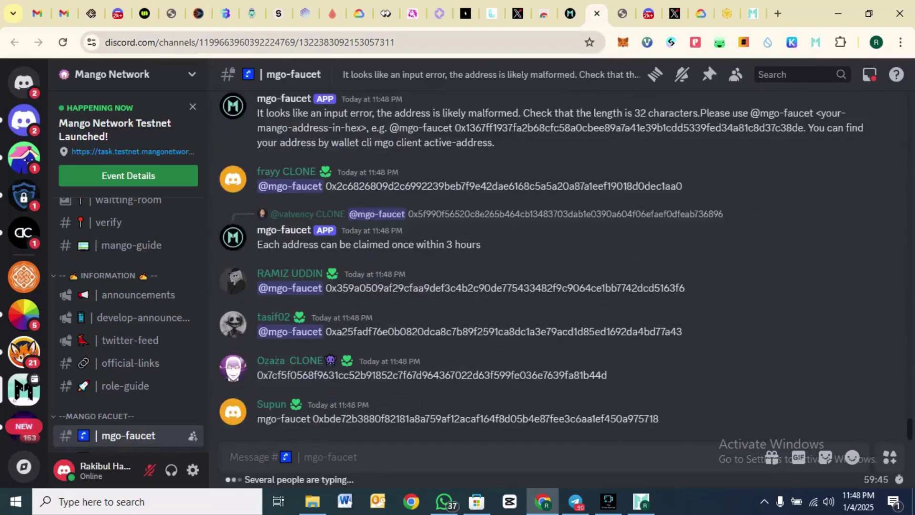
pyautogui.click(570, 13)
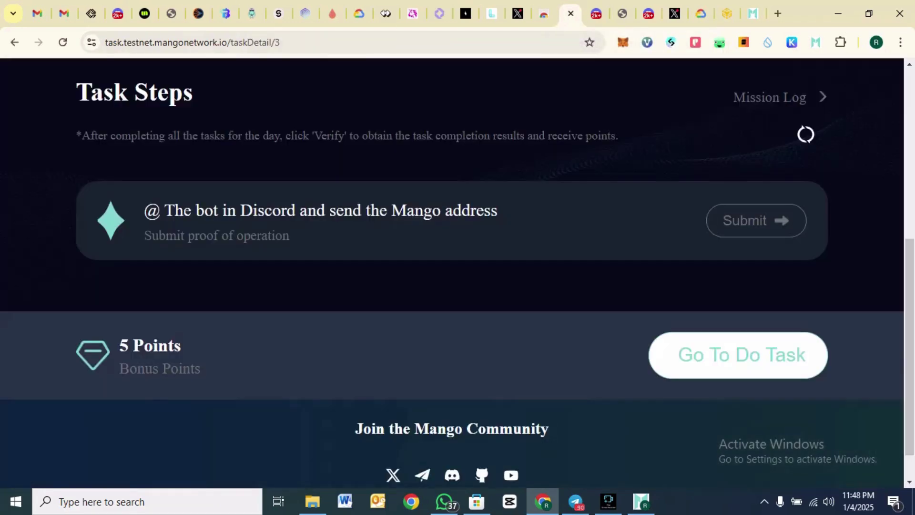
# - Go back to /events and scroll past the 205 Total Score to the Task List cards
pyautogui.scroll(3, 452, 272)
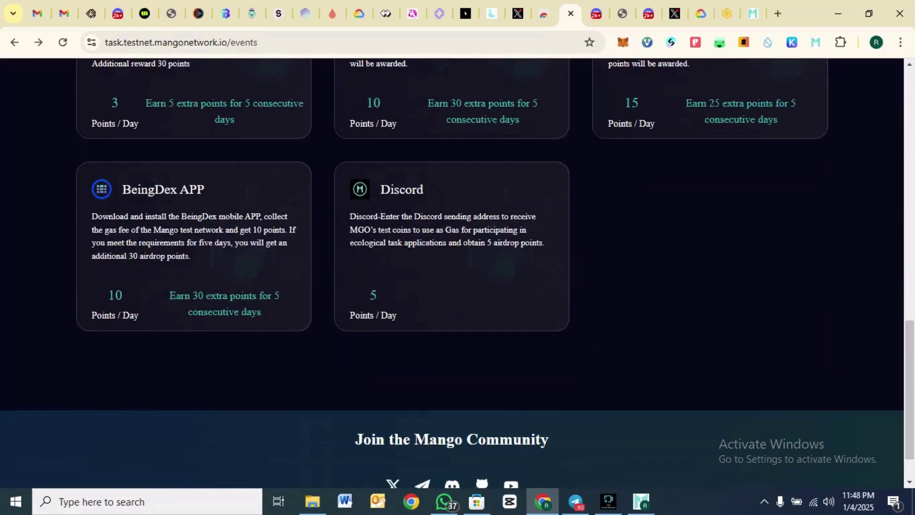
pyautogui.scroll(12, 457, 271)
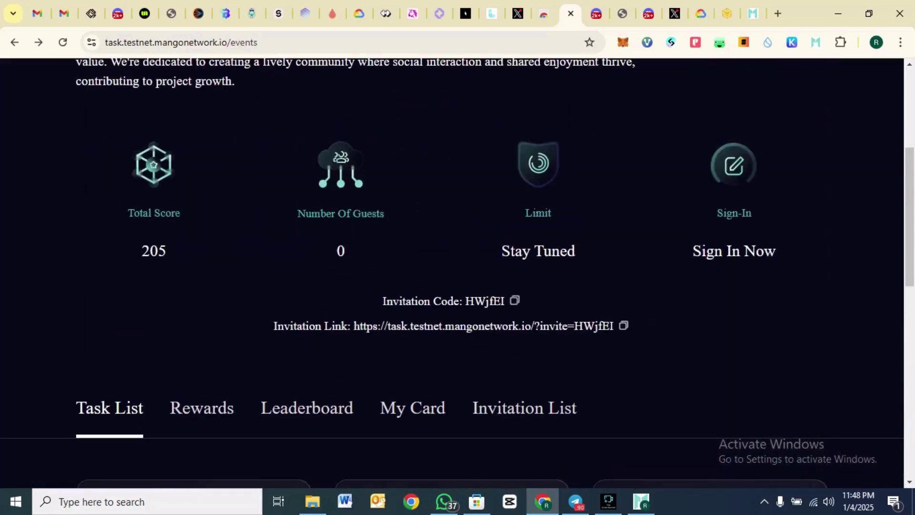
pyautogui.scroll(-12, 457, 271)
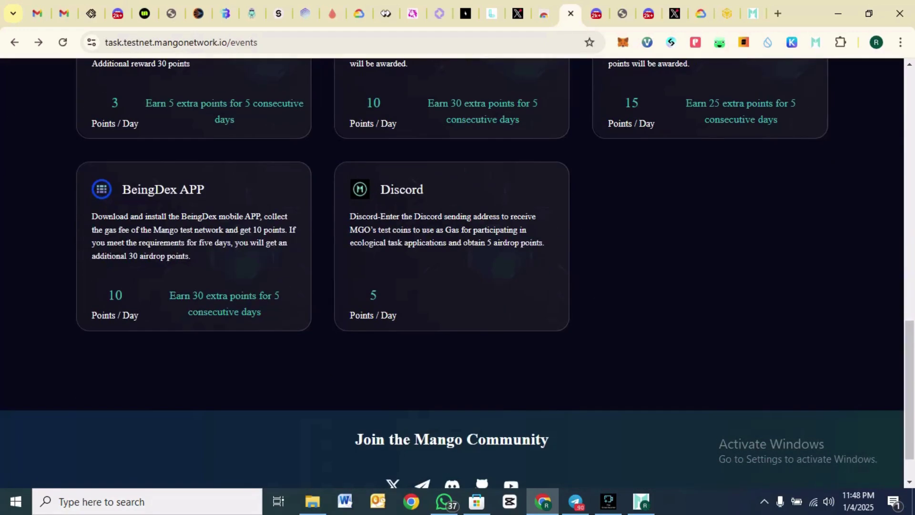
pyautogui.hotkey('alt', 'Right')
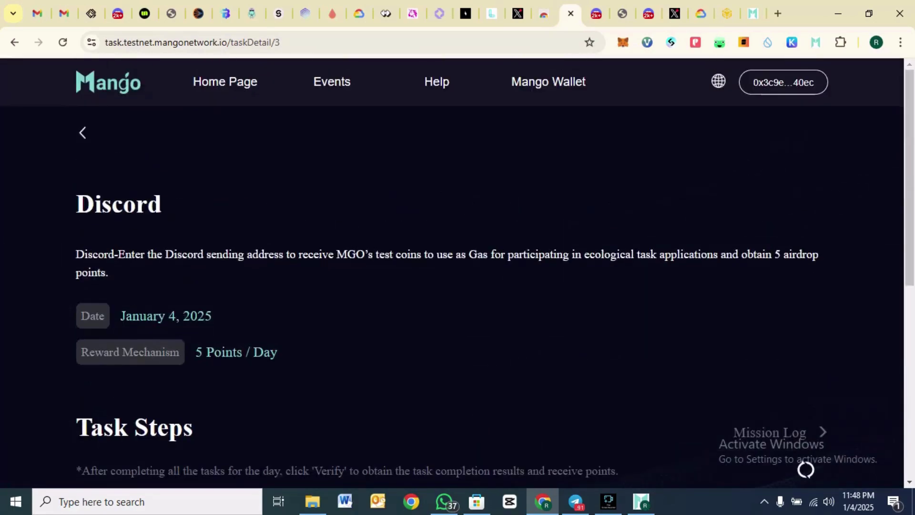
pyautogui.hotkey('alt', 'Left')
pyautogui.scroll(8, 805, 469)
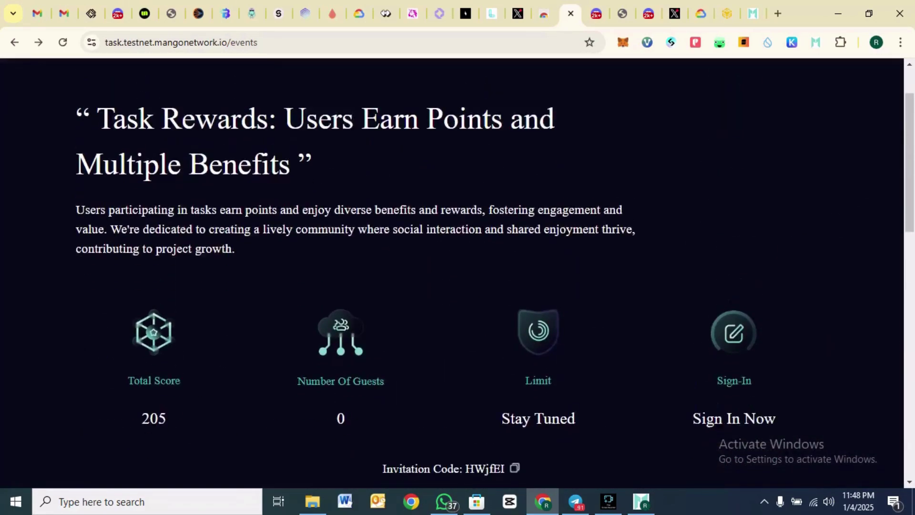
pyautogui.scroll(-2, 458, 267)
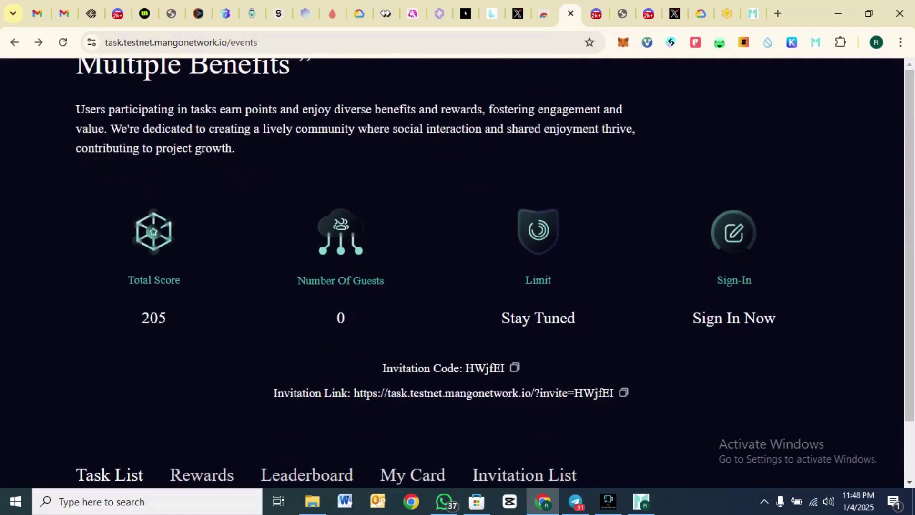
pyautogui.scroll(-2, 452, 266)
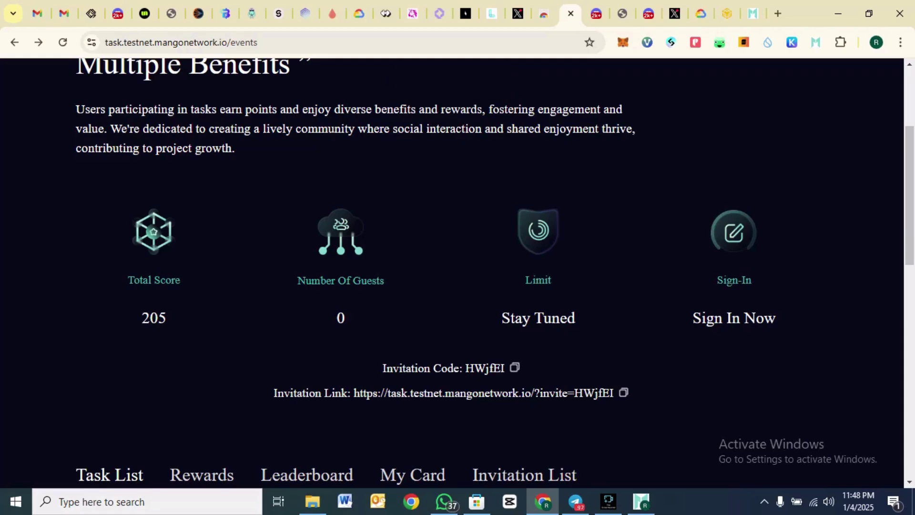
pyautogui.scroll(-7, 457, 275)
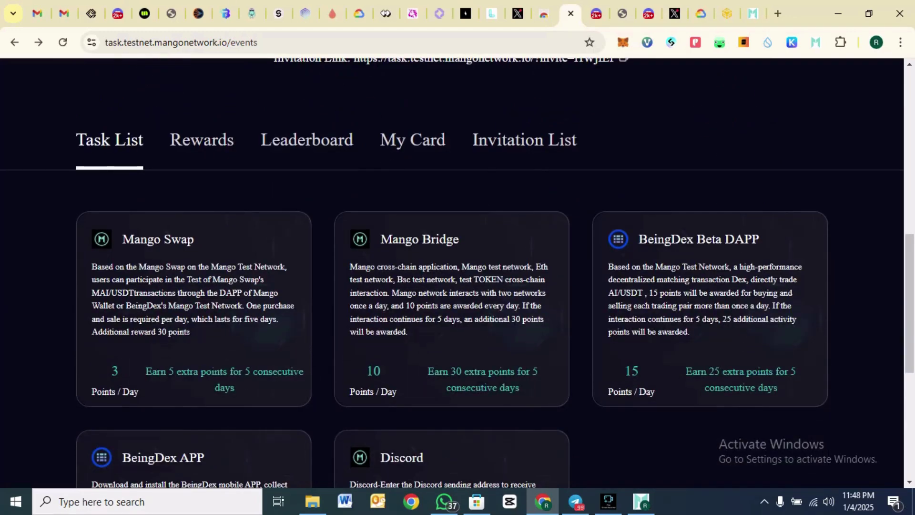
# - Open the Mango Swap task card and review its MGO, USDT and MAI exchange steps
pyautogui.click(158, 238)
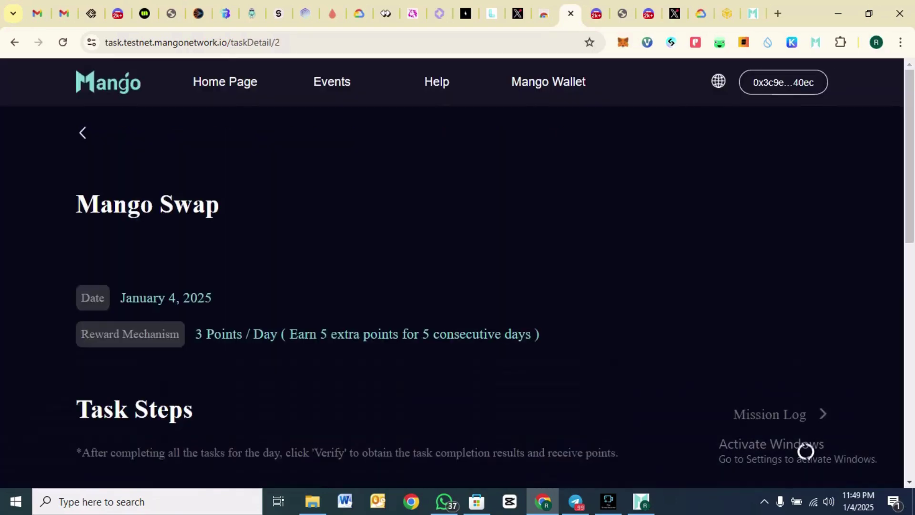
pyautogui.scroll(-6, 457, 275)
pyautogui.scroll(-3, 457, 274)
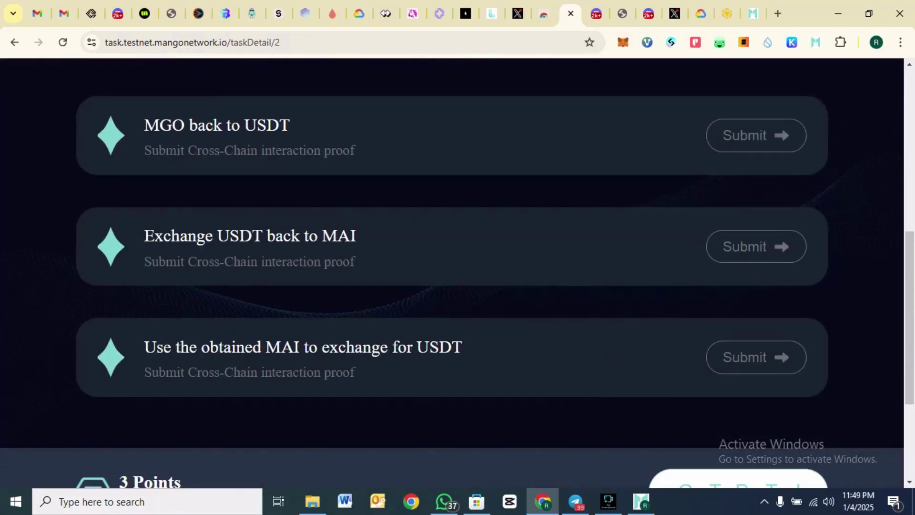
pyautogui.scroll(-3, 458, 275)
pyautogui.scroll(4, 458, 274)
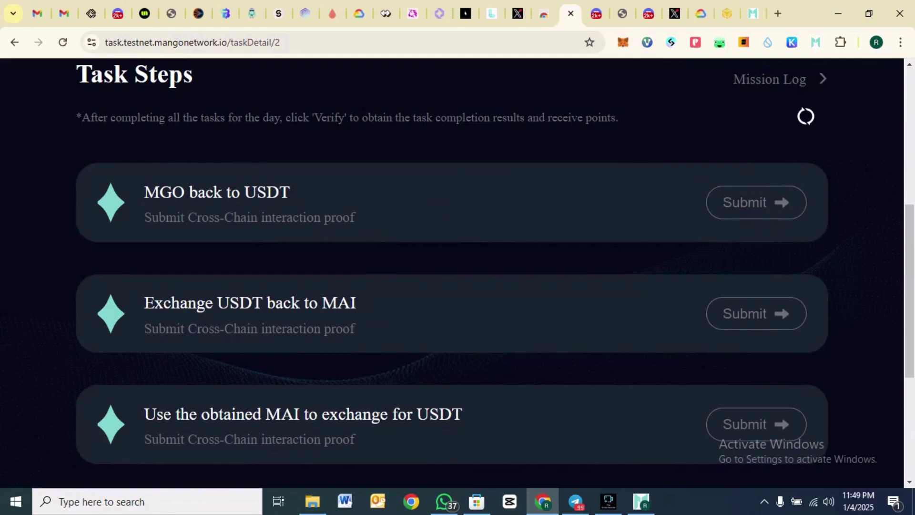
pyautogui.scroll(2, 457, 274)
pyautogui.scroll(-2, 458, 274)
pyautogui.scroll(-3, 457, 271)
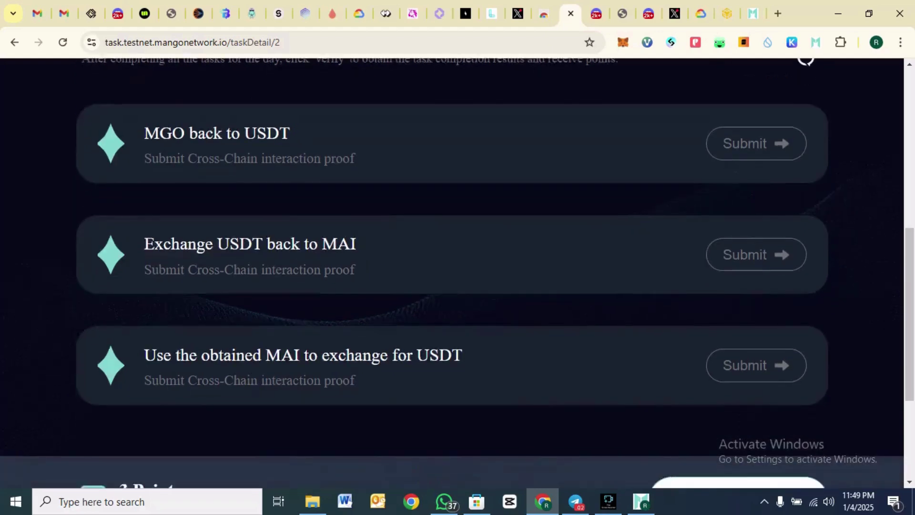
# - Open the Mango Swap site, reload it, and connect Mango Wallet
pyautogui.click(737, 424)
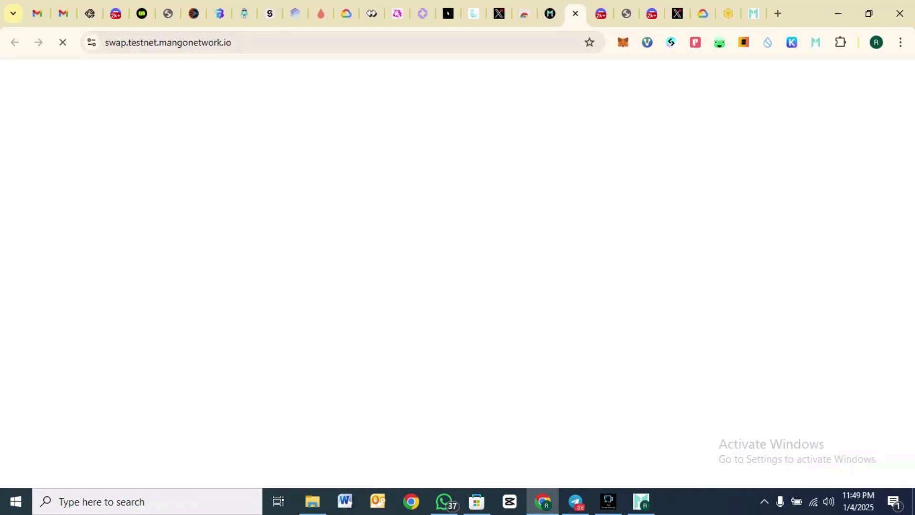
pyautogui.press('F5')
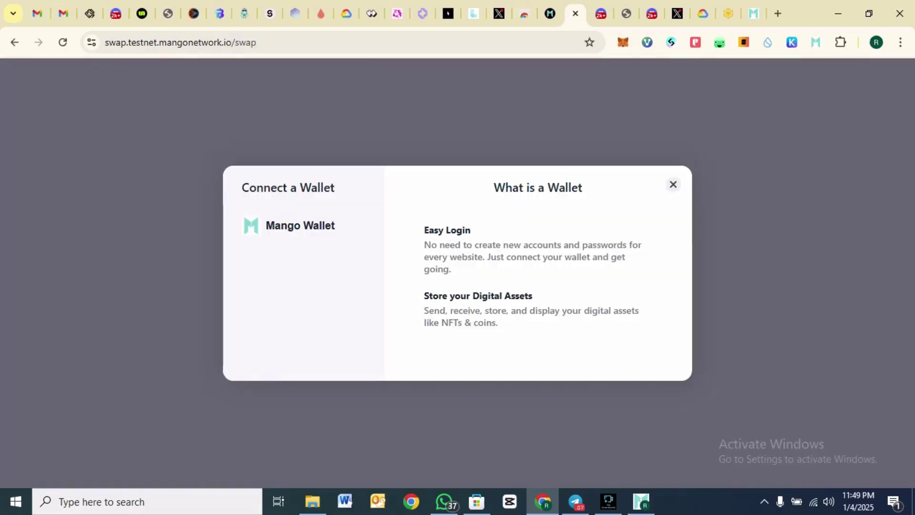
pyautogui.click(301, 225)
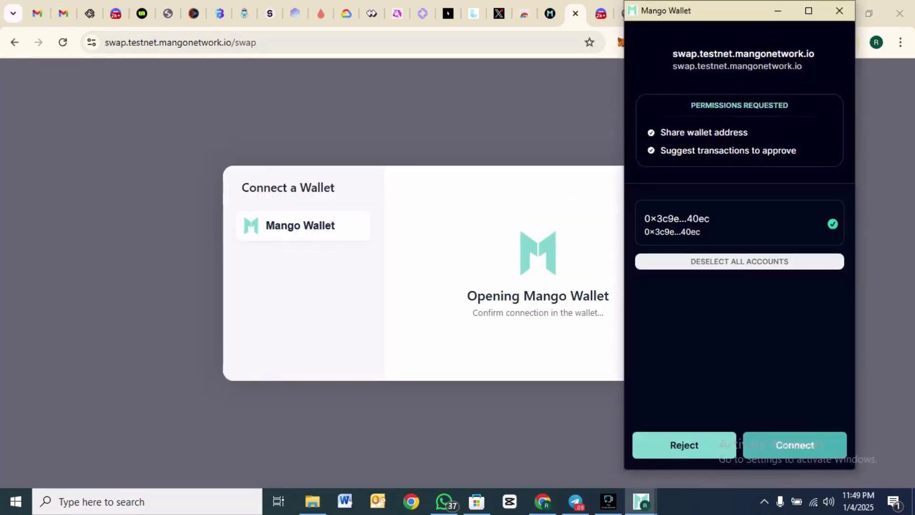
pyautogui.press('Return')
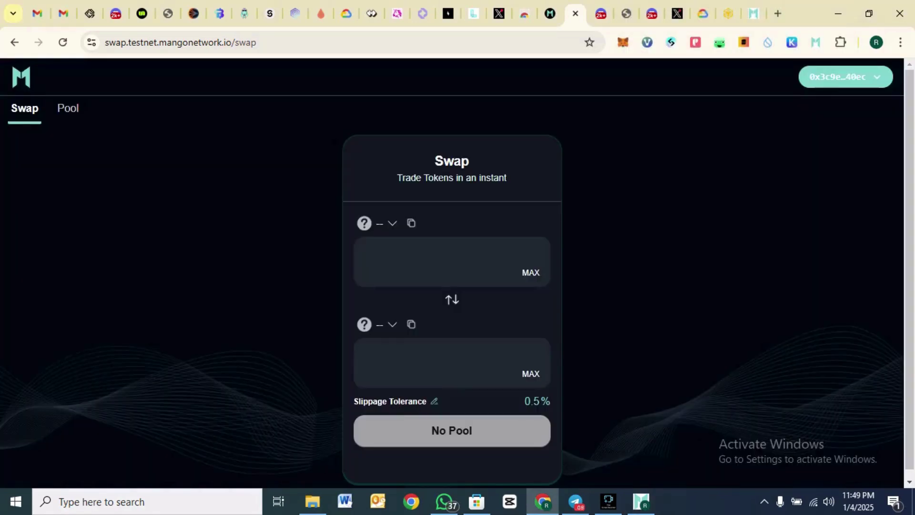
# - Swap 0.1 MGO for USDT on Mango Swap
pyautogui.click(376, 223)
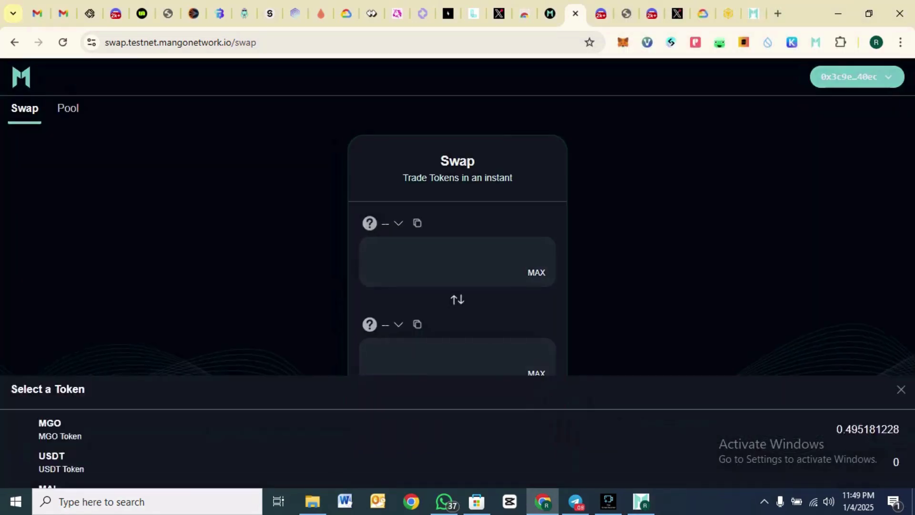
pyautogui.click(50, 155)
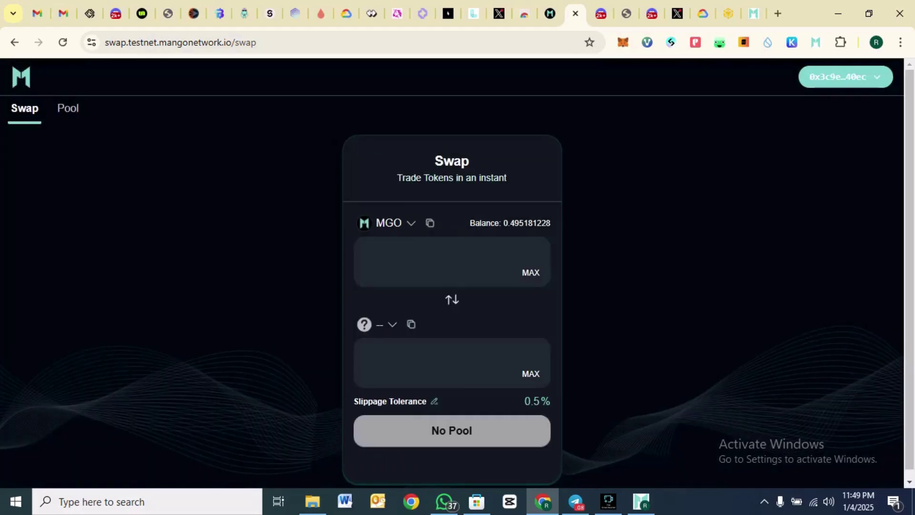
pyautogui.click(377, 324)
pyautogui.click(51, 188)
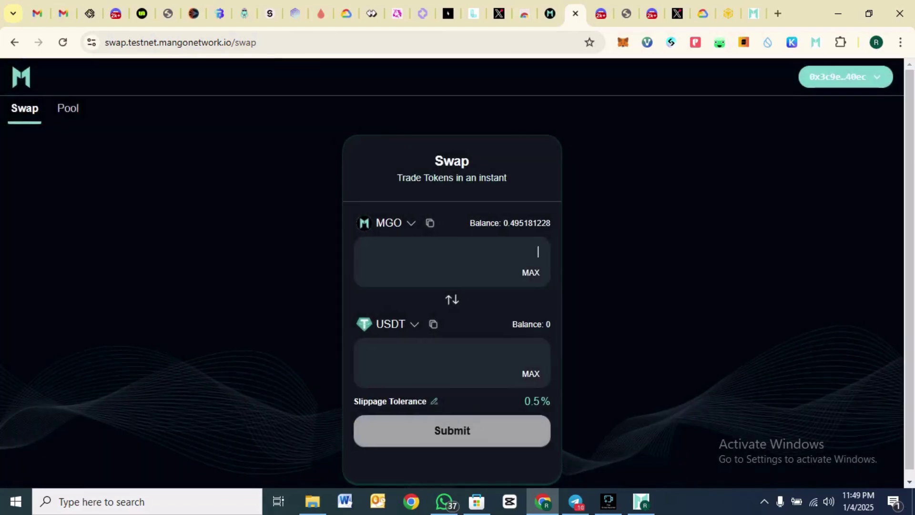
pyautogui.write('0.1')
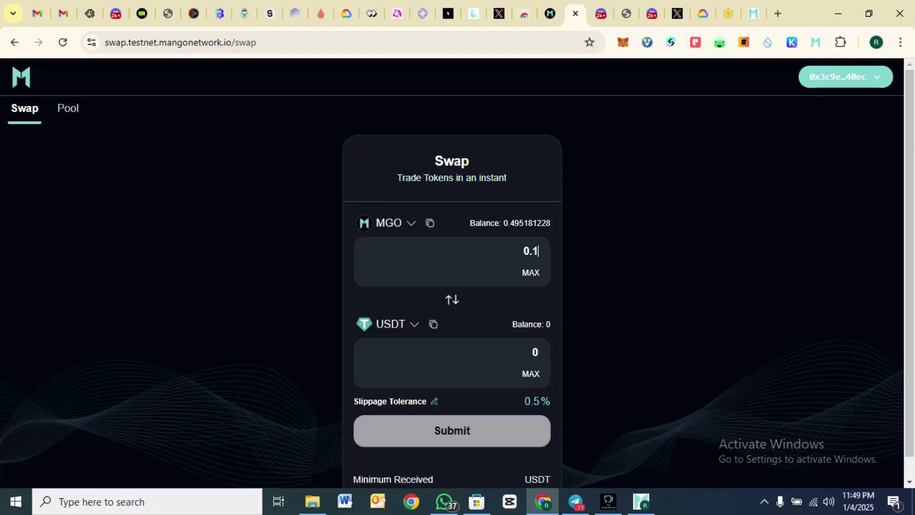
pyautogui.press('Return')
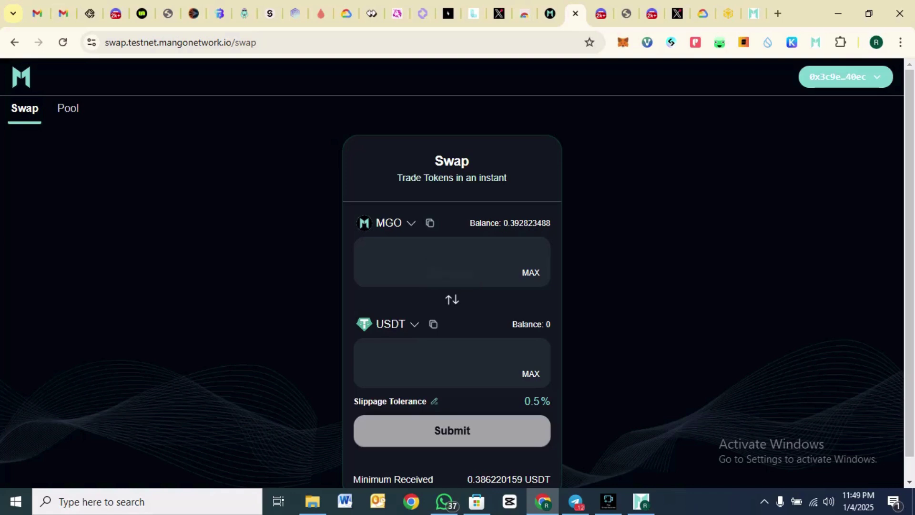
# - Reselect USDT as the receive token and return to the task steps page
pyautogui.click(386, 324)
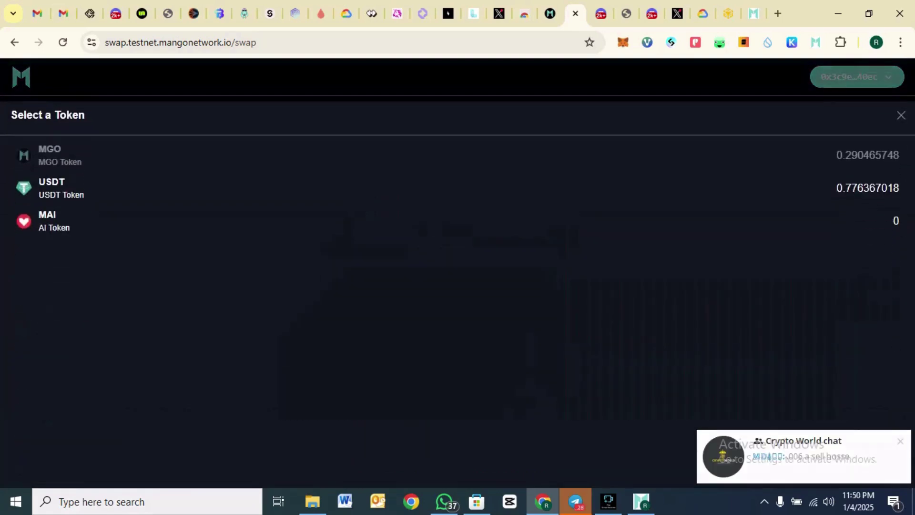
pyautogui.click(53, 186)
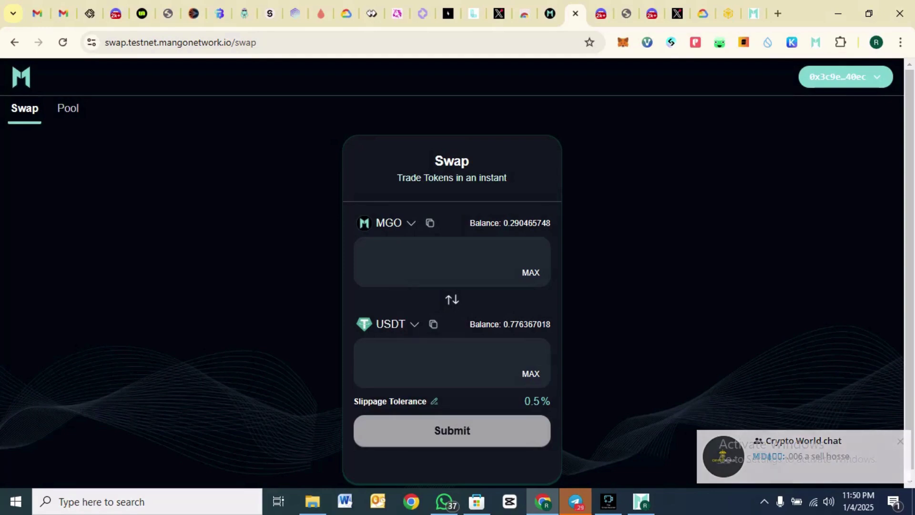
pyautogui.click(549, 14)
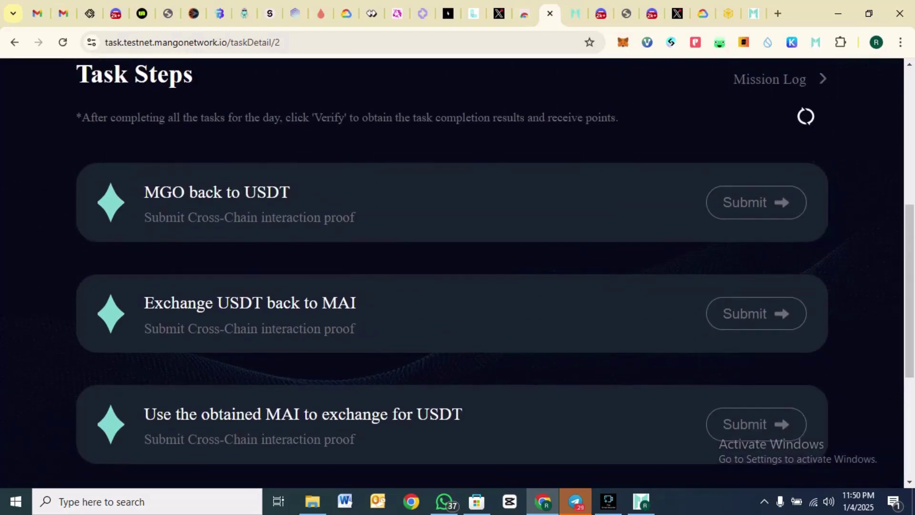
# - On the swap page, set USDT as the pay token and MAI as the receive token
pyautogui.scroll(-1, 451, 272)
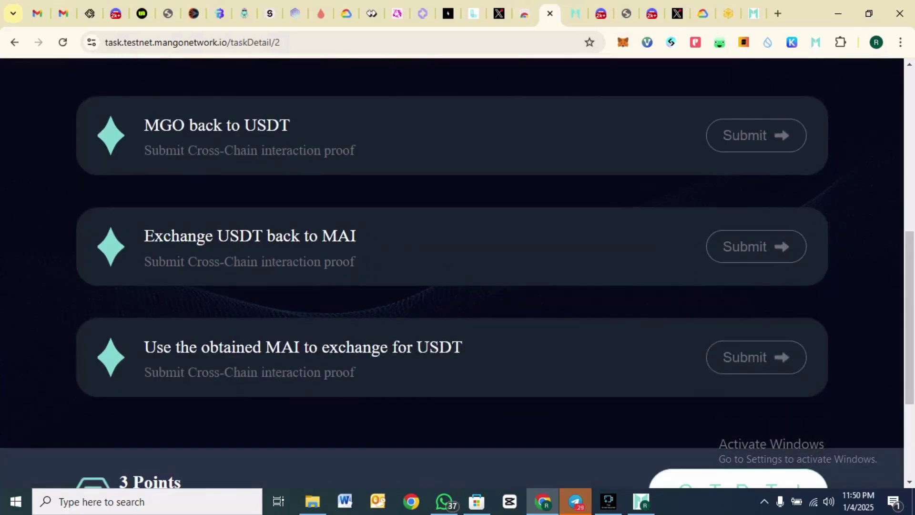
pyautogui.click(575, 13)
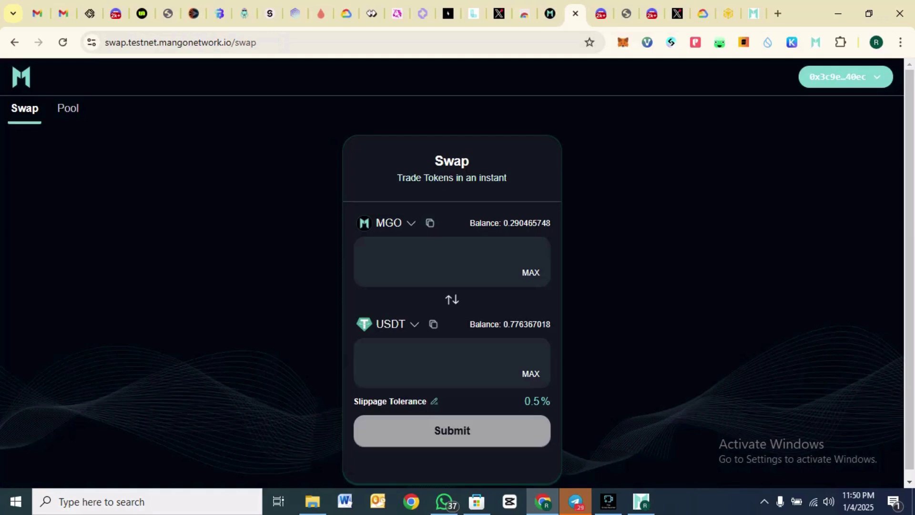
pyautogui.click(388, 222)
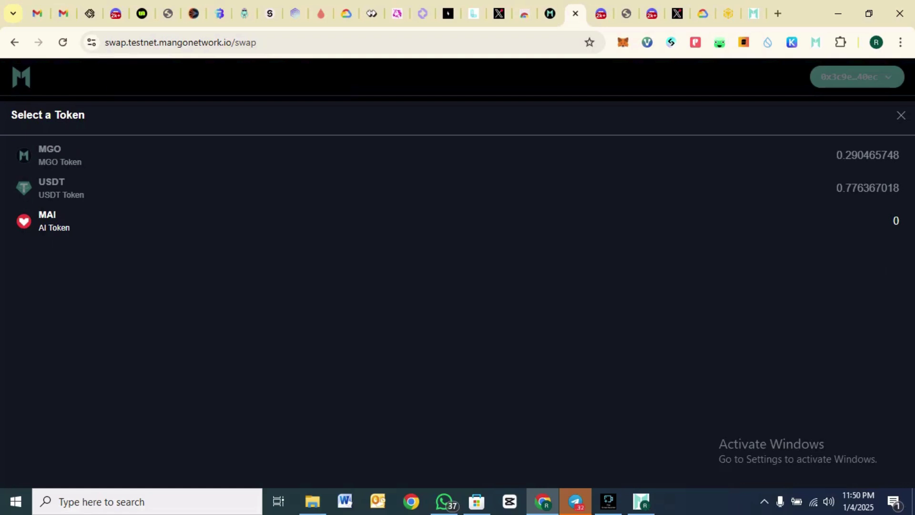
pyautogui.click(901, 115)
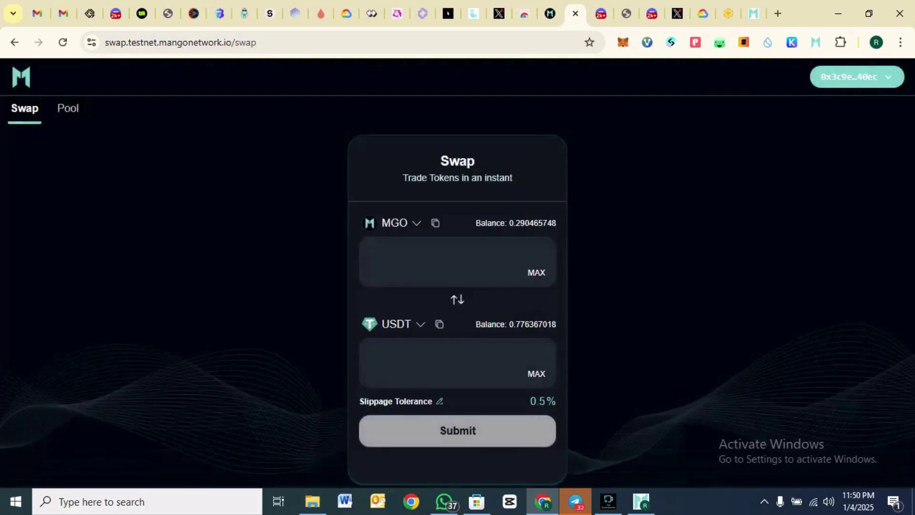
pyautogui.click(452, 299)
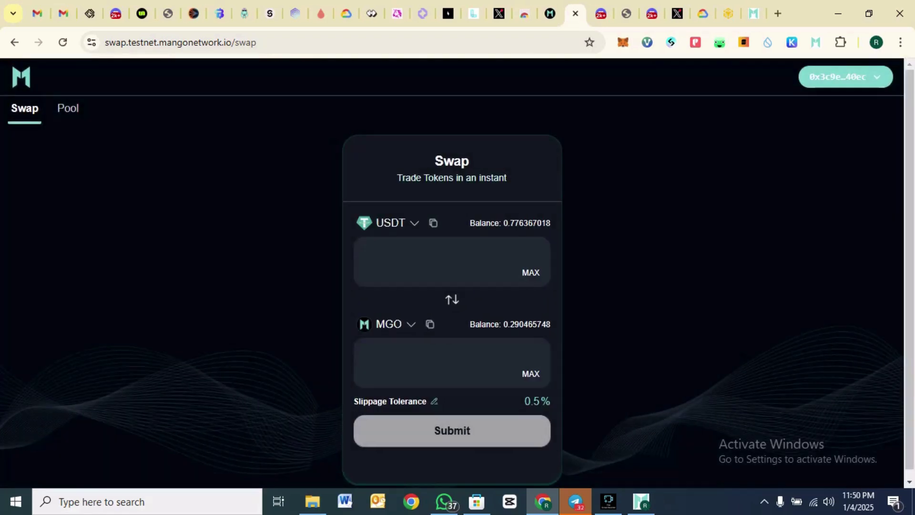
pyautogui.click(388, 323)
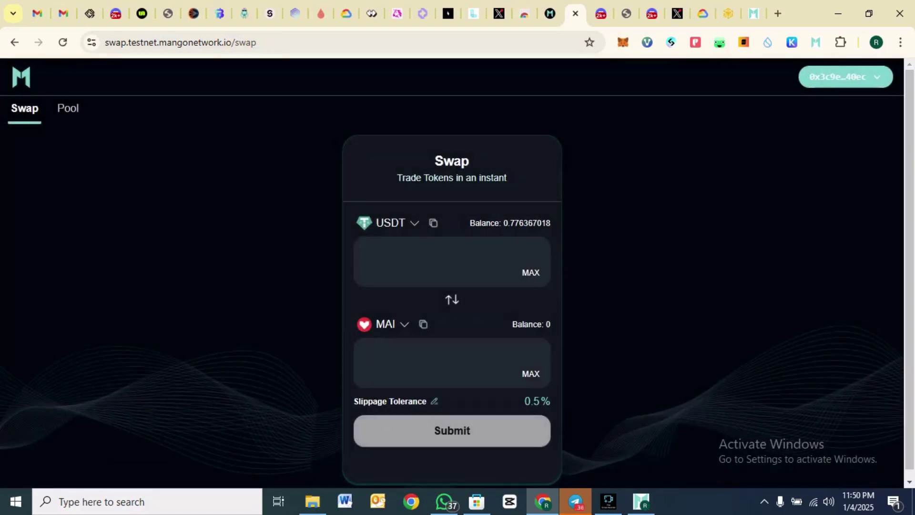
pyautogui.click(537, 252)
# - Swap 0.4 USDT for about 0.156 MAI and approve it in Mango Wallet
pyautogui.write('0.')
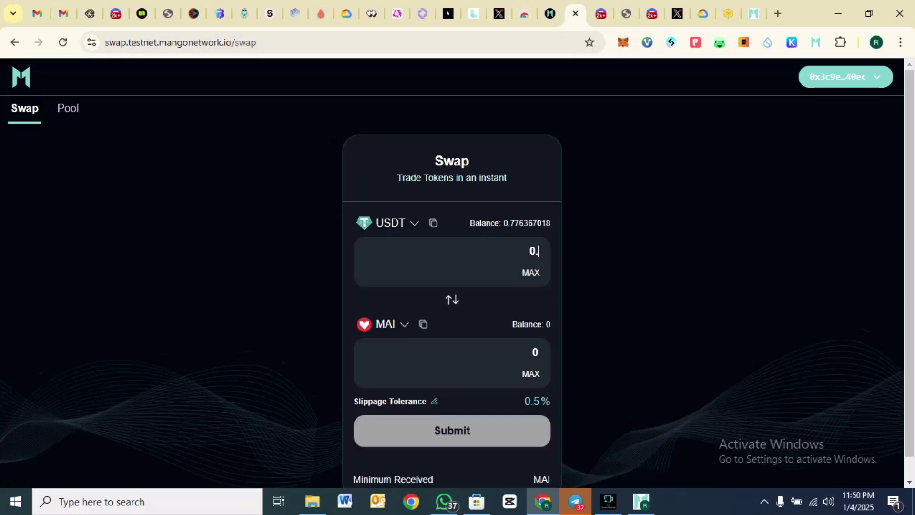
pyautogui.write('4')
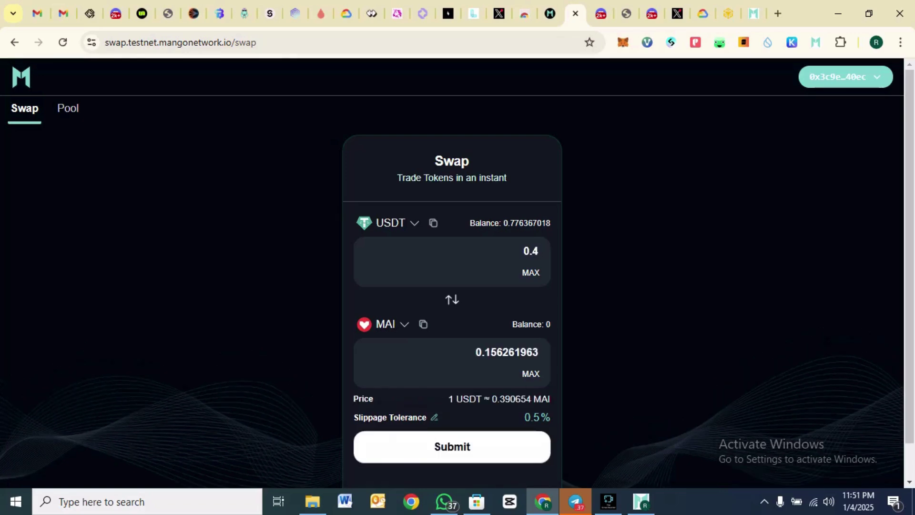
pyautogui.click(451, 447)
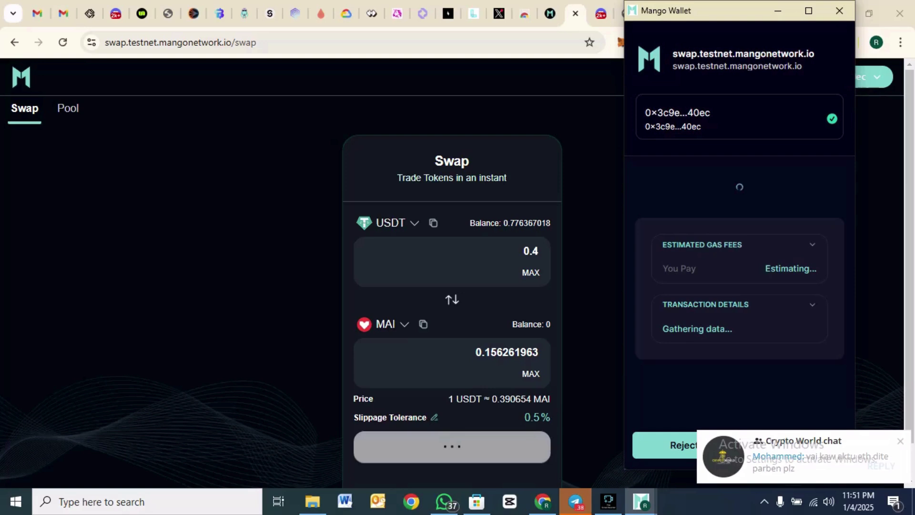
pyautogui.scroll(-2, 740, 267)
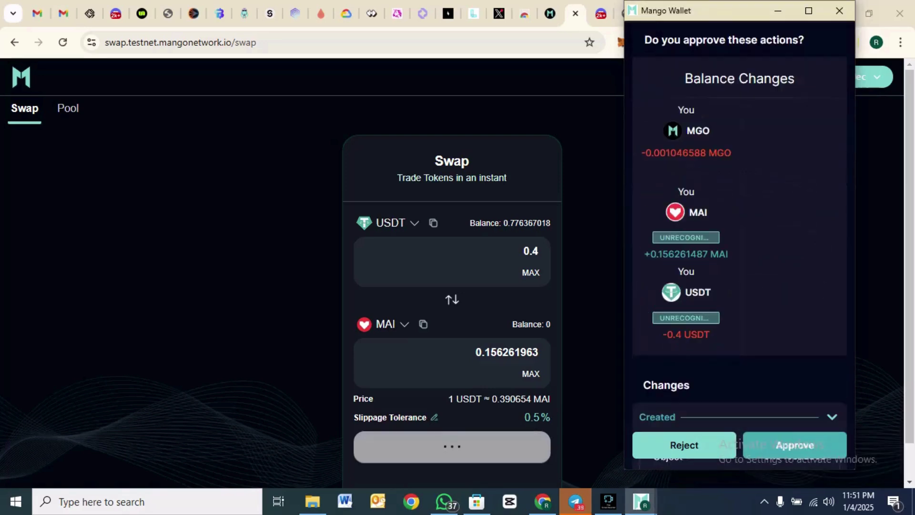
pyautogui.click(794, 445)
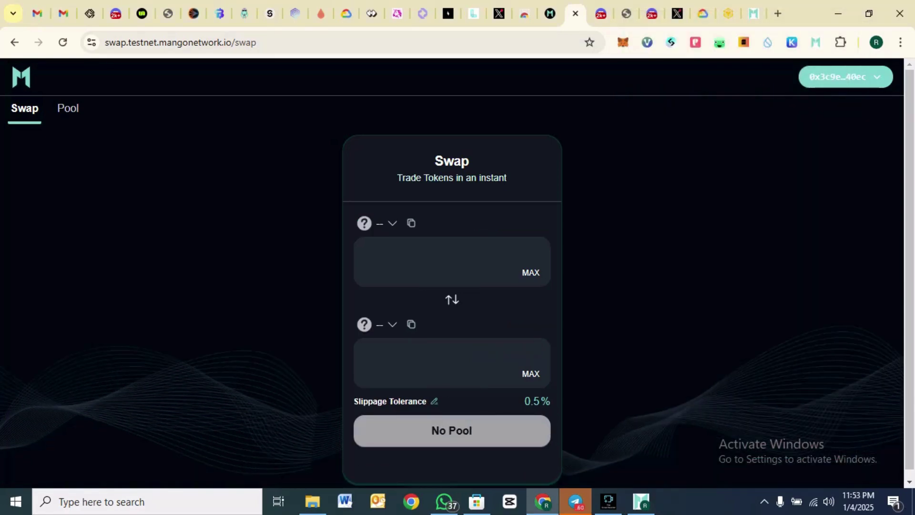
# - Set MAI as the pay token and USDT as the receive token
pyautogui.click(386, 223)
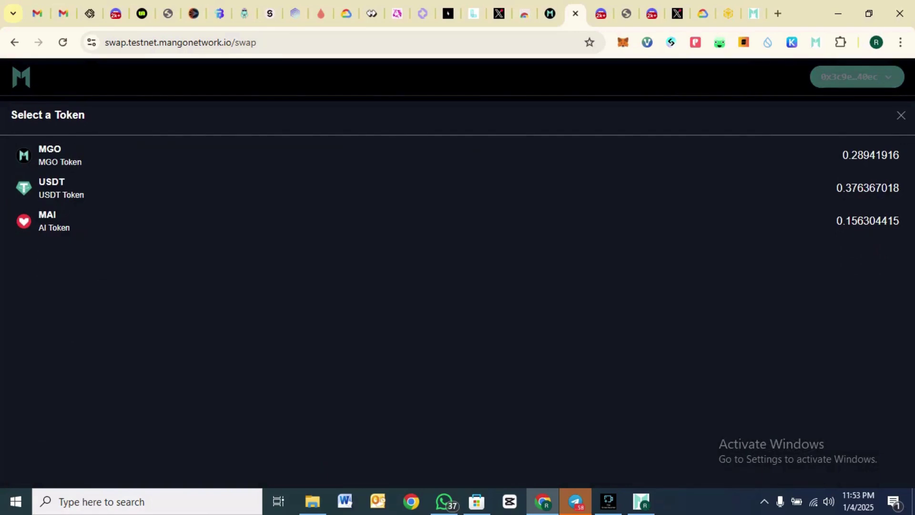
pyautogui.click(901, 115)
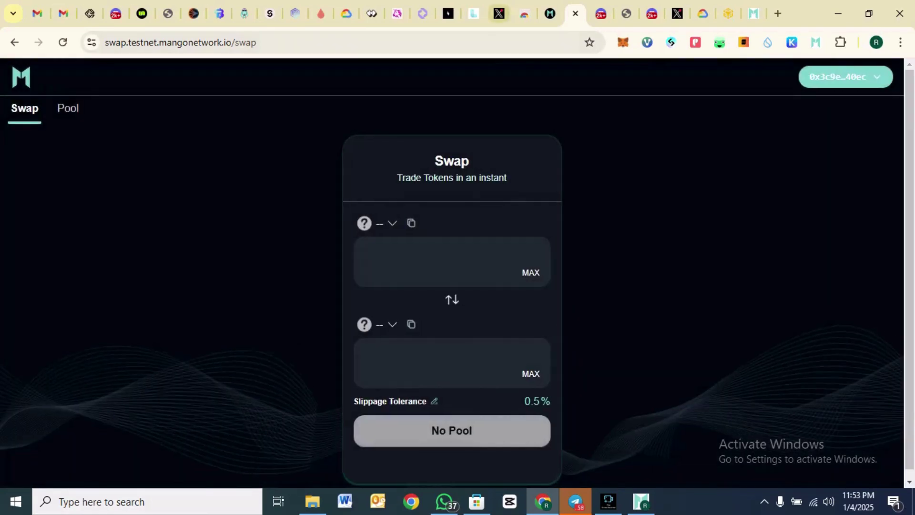
pyautogui.click(550, 13)
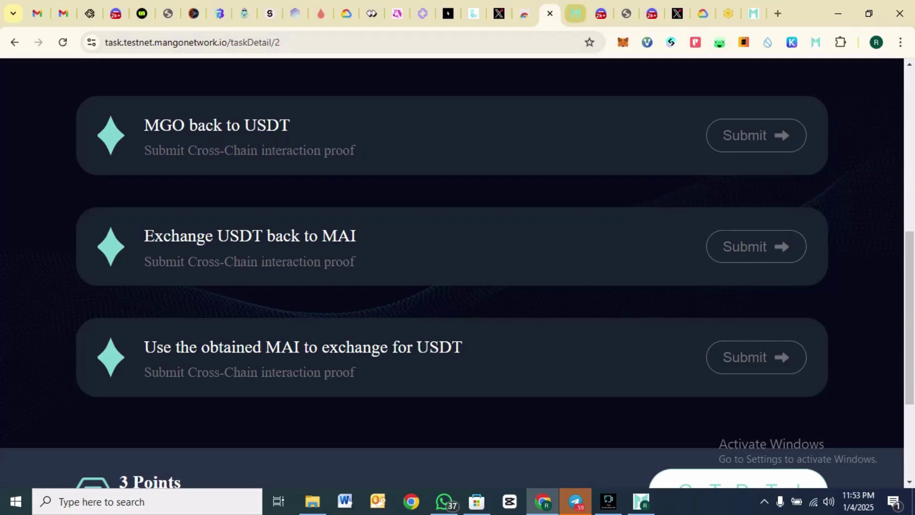
pyautogui.click(575, 14)
pyautogui.click(365, 223)
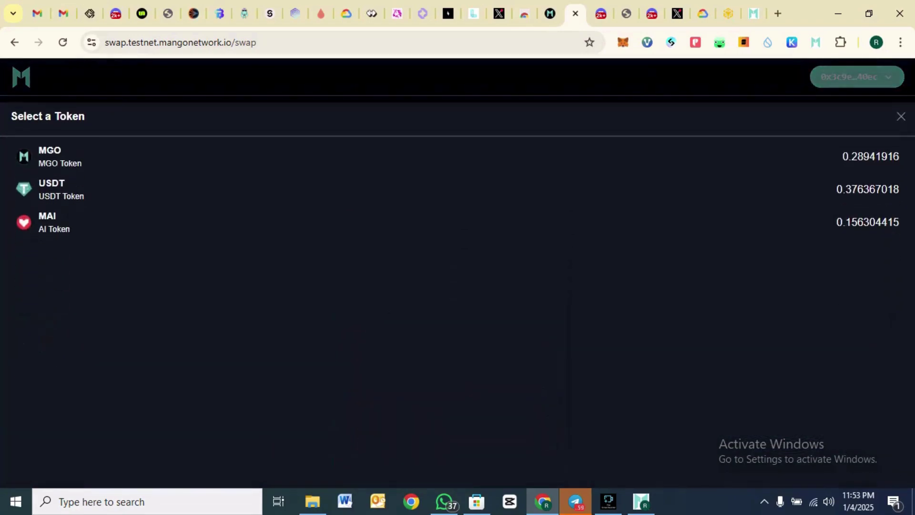
pyautogui.click(364, 221)
pyautogui.click(381, 325)
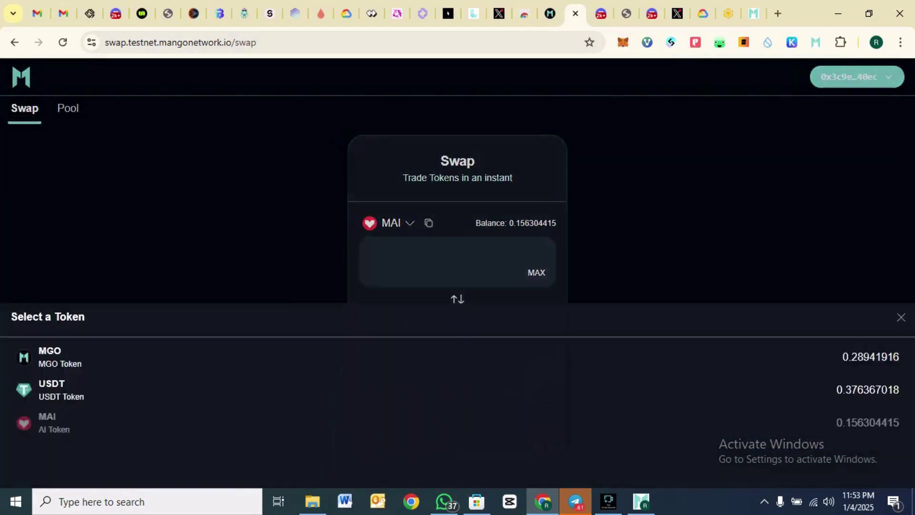
pyautogui.click(377, 187)
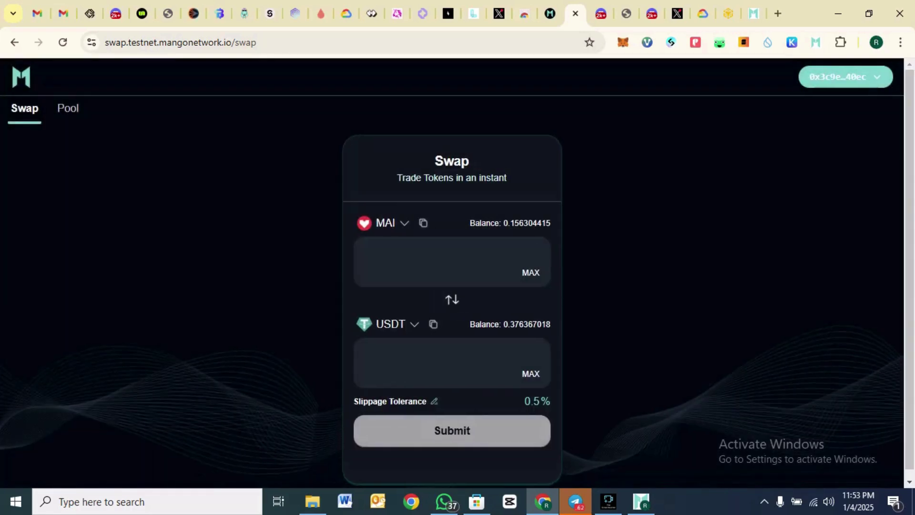
# - Swap 0.01 MAI for USDT, approve it in the wallet, and reload the swap page
pyautogui.write('0.')
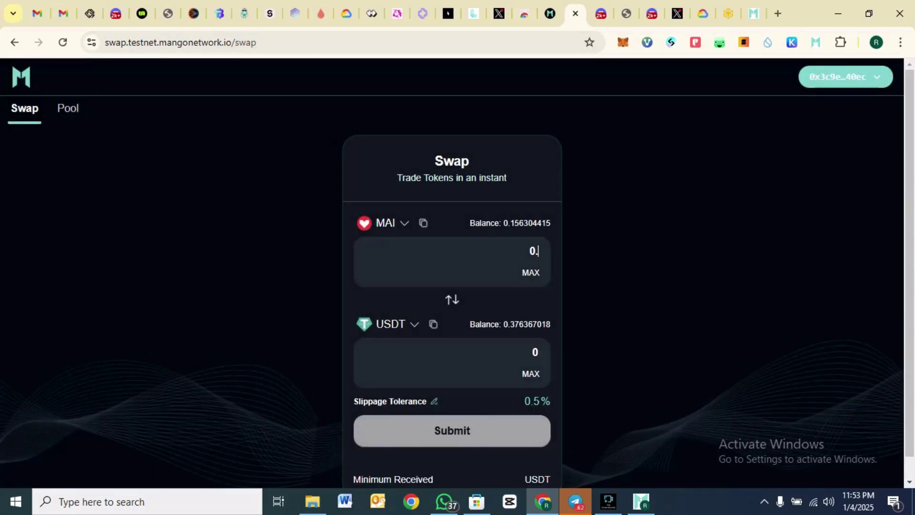
pyautogui.write('01')
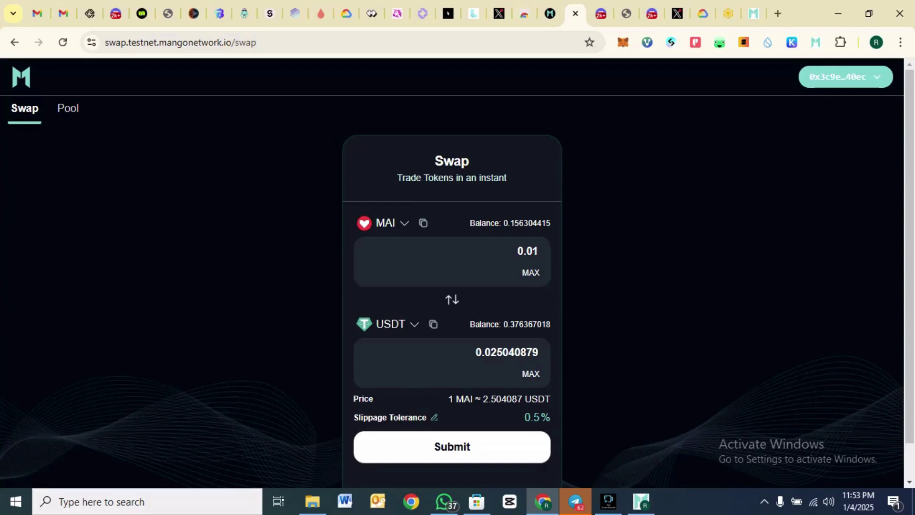
pyautogui.click(452, 446)
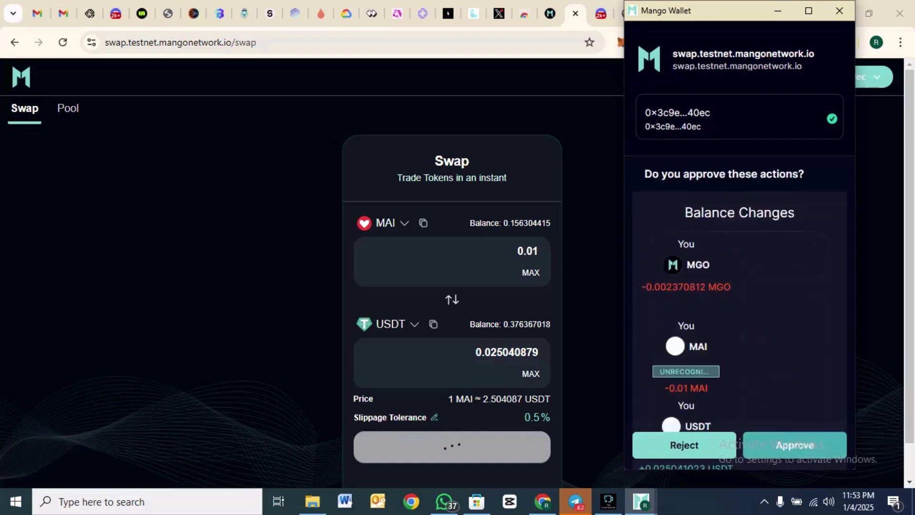
pyautogui.click(795, 445)
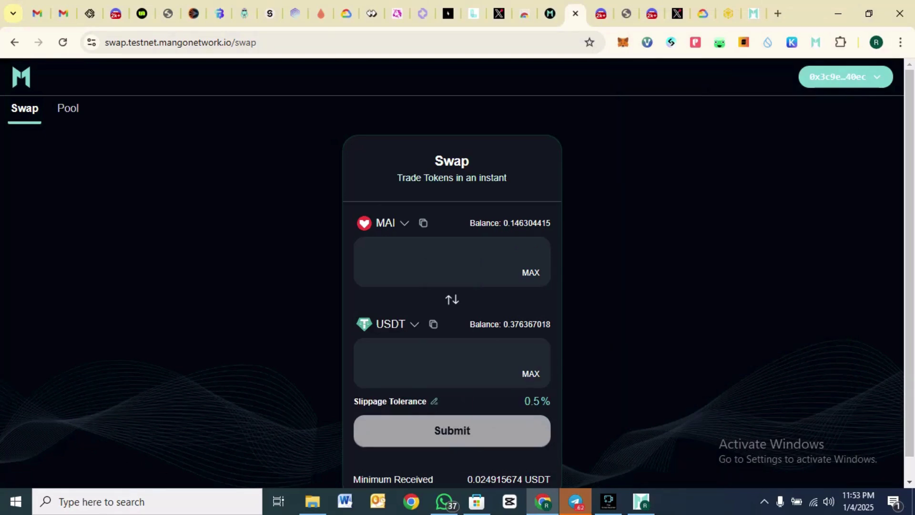
pyautogui.click(62, 42)
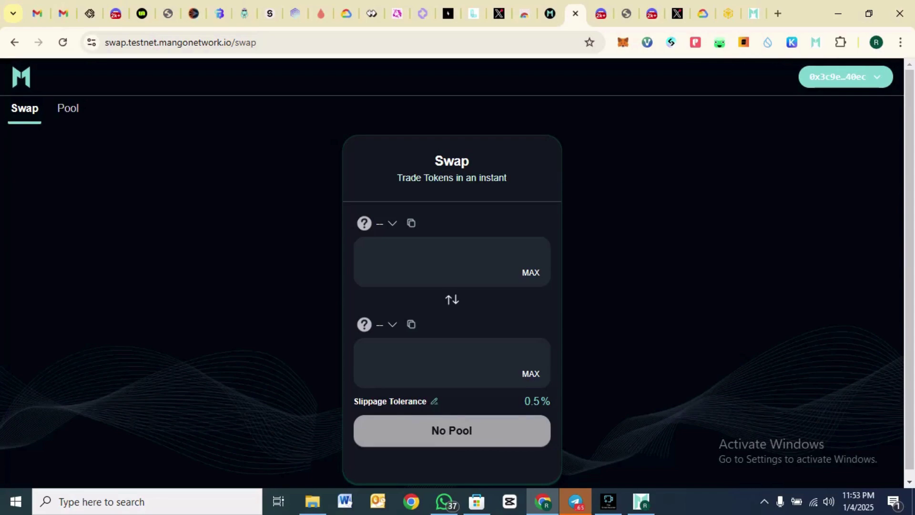
# - Switch to the Pool page and start + Add Liquidity
pyautogui.click(392, 223)
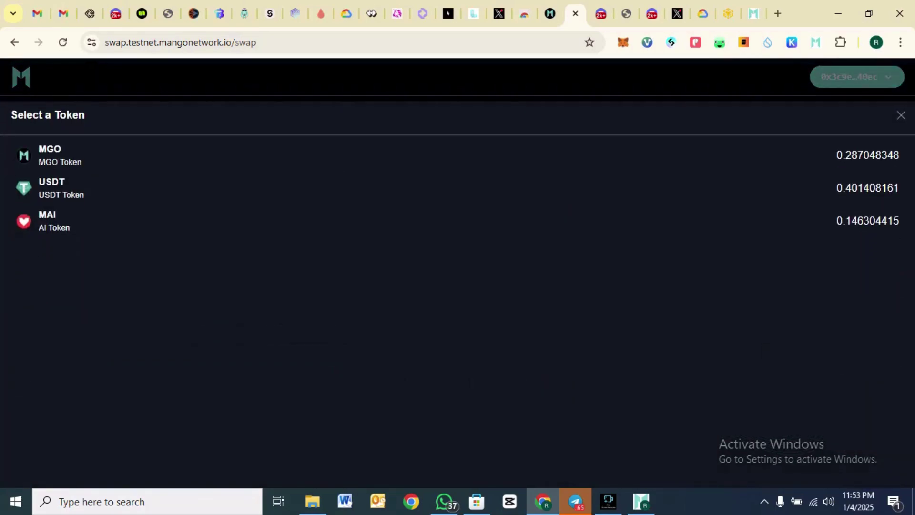
pyautogui.press('Escape')
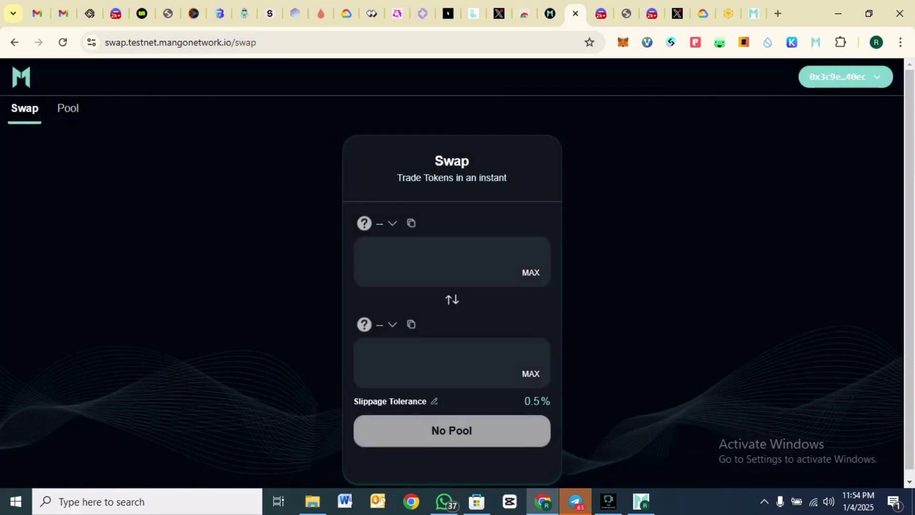
pyautogui.click(68, 108)
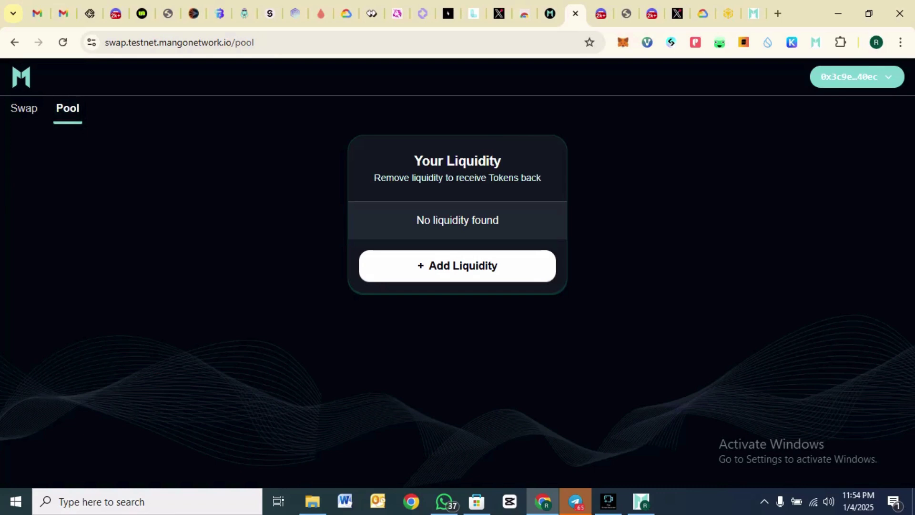
pyautogui.click(458, 266)
# - Pick the MGO/MAI pair, deposit 0.00001 MGO with matching MAI, and approve it
pyautogui.click(404, 214)
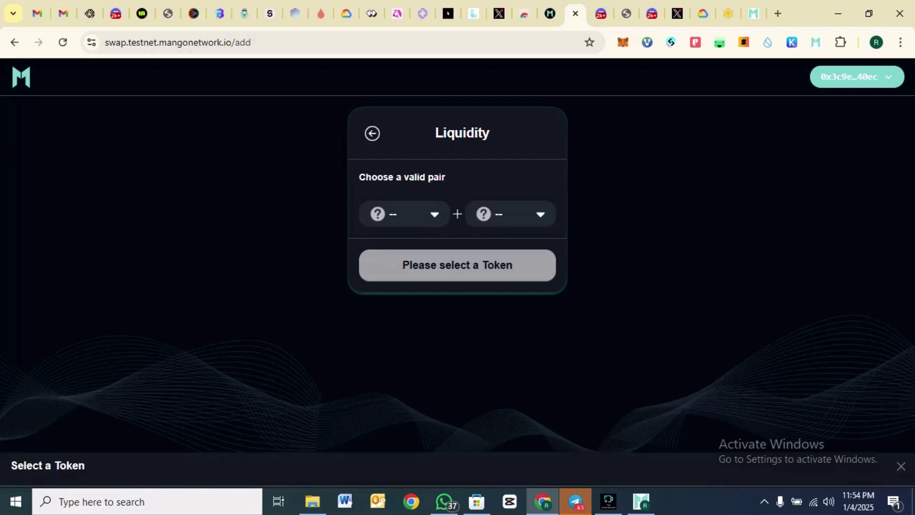
pyautogui.click(400, 155)
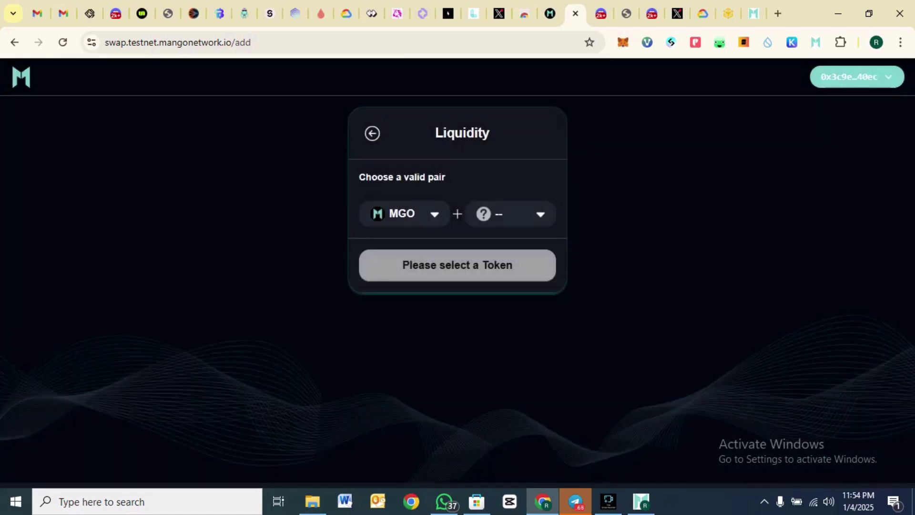
pyautogui.click(511, 213)
pyautogui.click(511, 226)
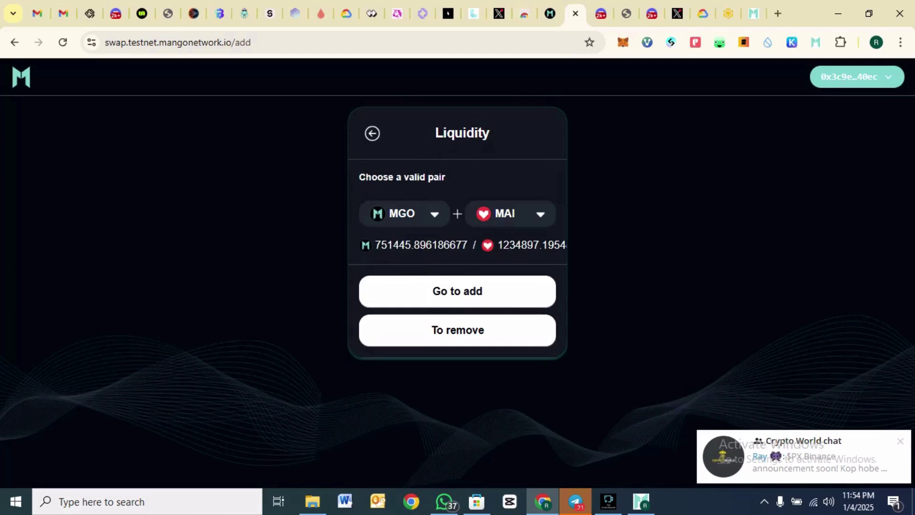
pyautogui.click(458, 290)
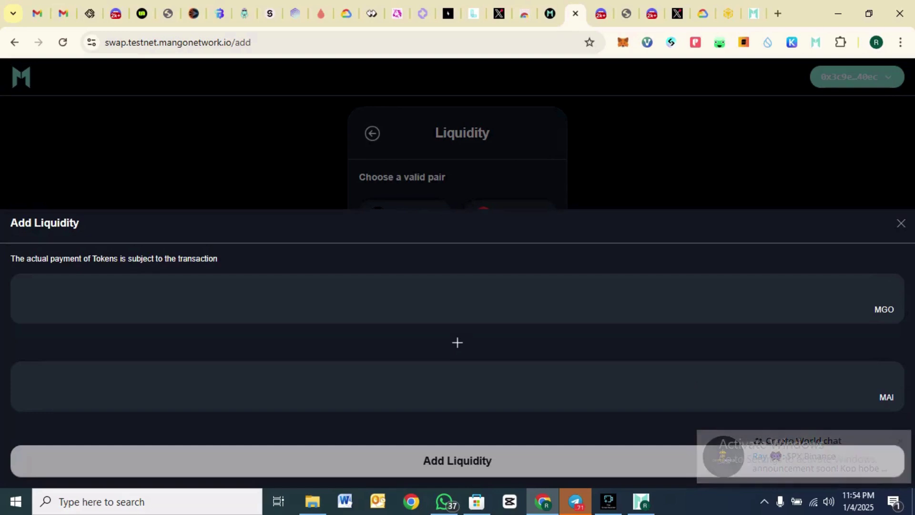
pyautogui.write('0.000')
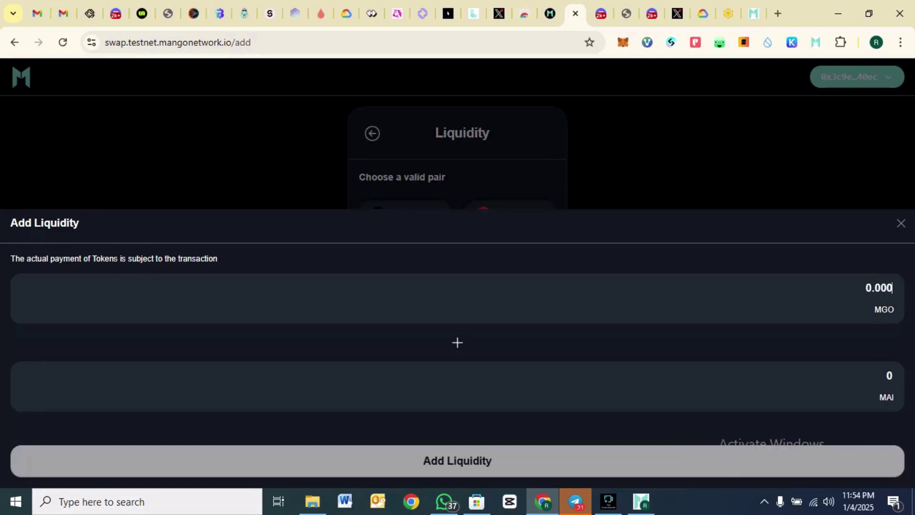
pyautogui.write('01')
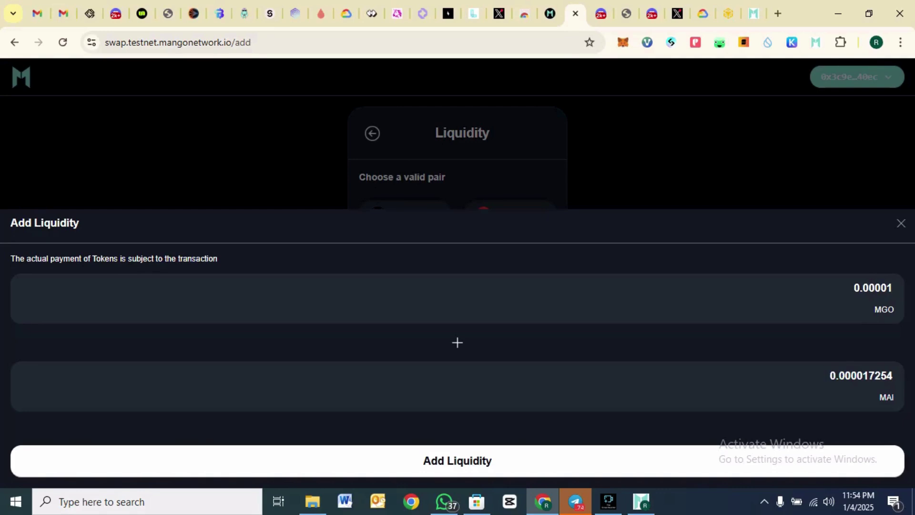
pyautogui.press('Return')
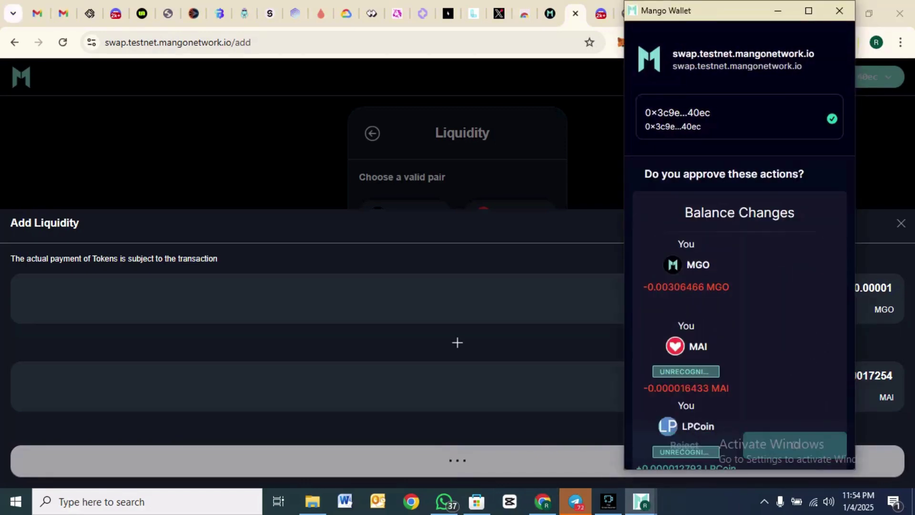
pyautogui.press('Return')
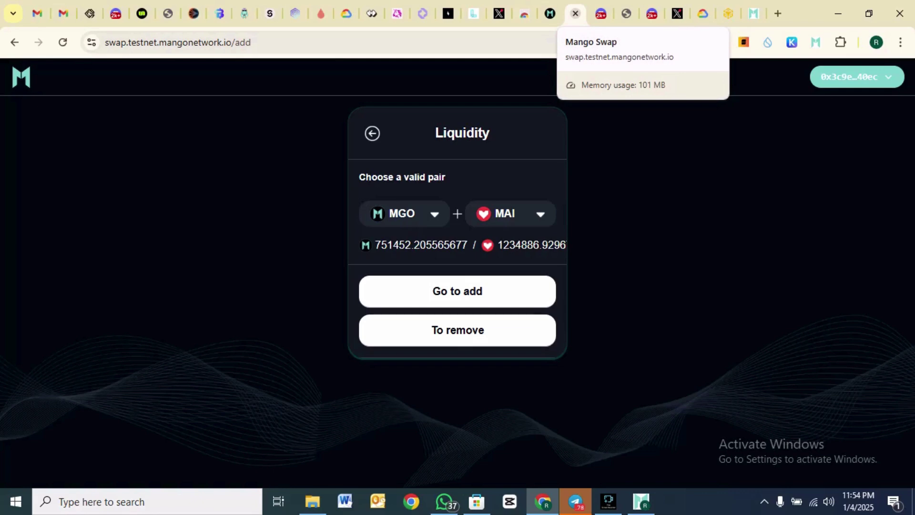
# - Close the Mango Swap tab, look over the Mango Swap task steps, and go back to the events Task List
pyautogui.hotkey('ctrl', 'w')
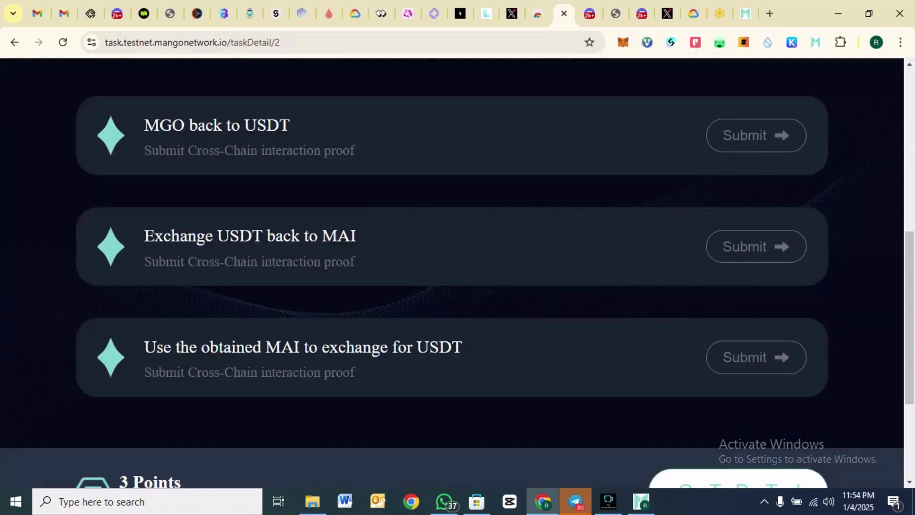
pyautogui.scroll(-4, 452, 274)
pyautogui.scroll(6, 452, 274)
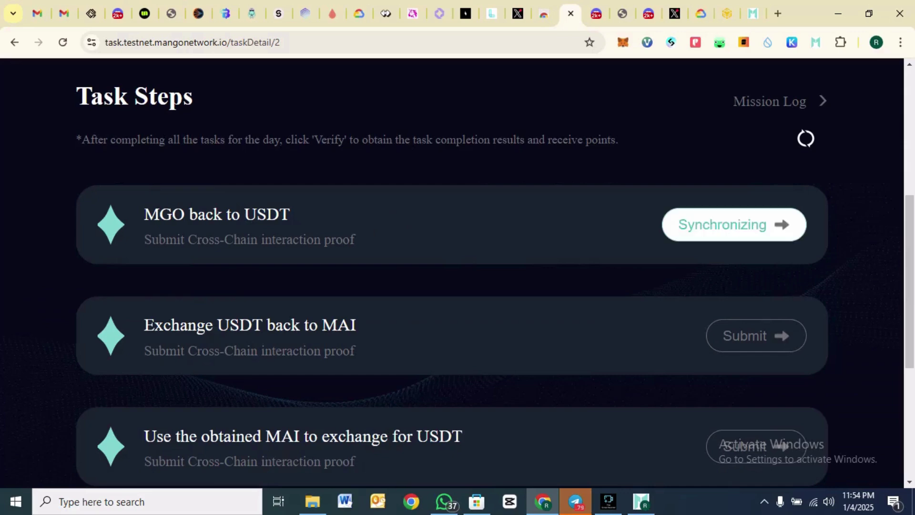
pyautogui.scroll(-6, 452, 274)
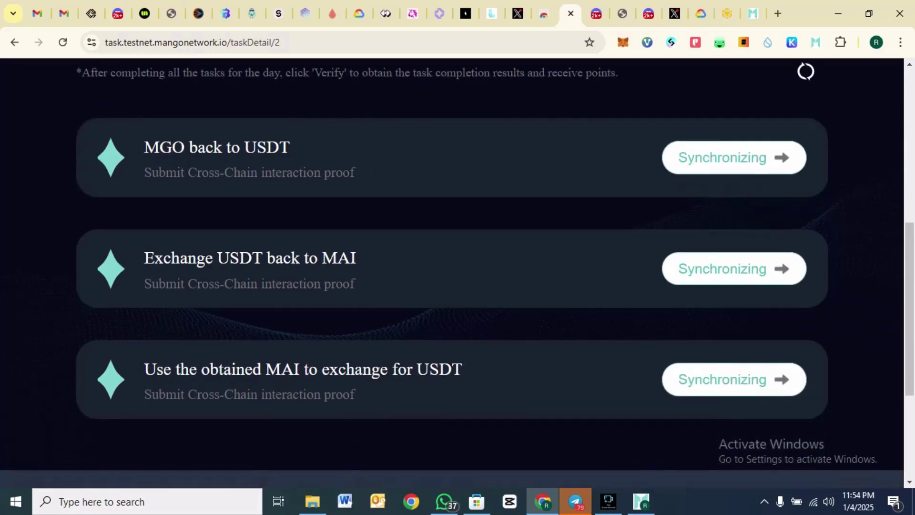
pyautogui.scroll(8, 452, 274)
pyautogui.scroll(4, 451, 274)
pyautogui.scroll(-3, 452, 274)
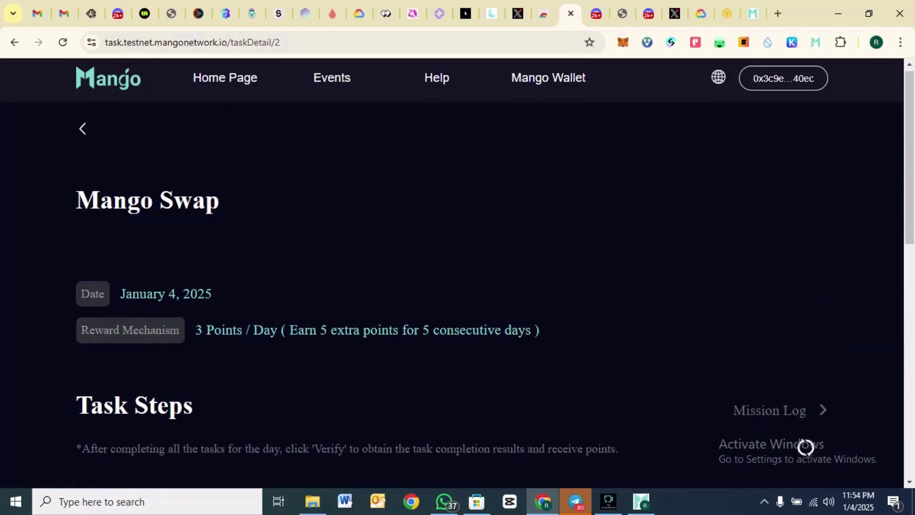
pyautogui.scroll(-7, 451, 274)
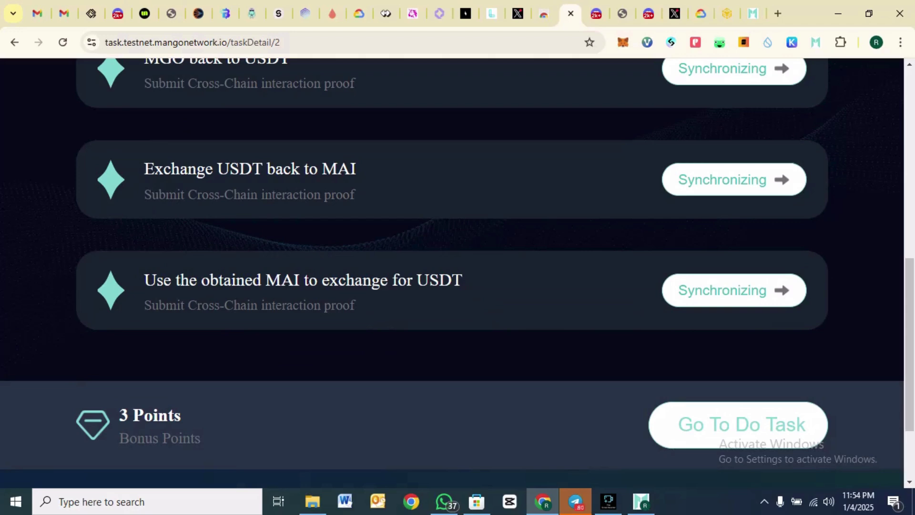
pyautogui.scroll(10, 452, 274)
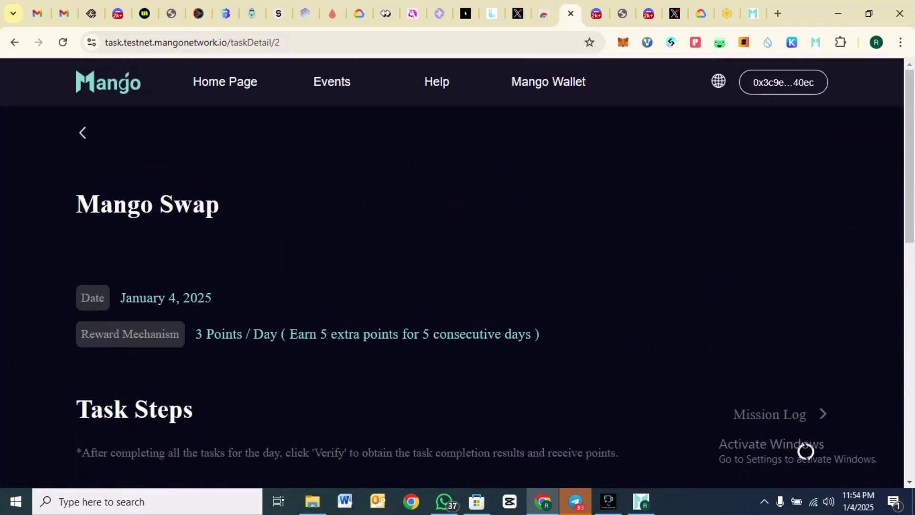
pyautogui.hotkey('alt', 'Left')
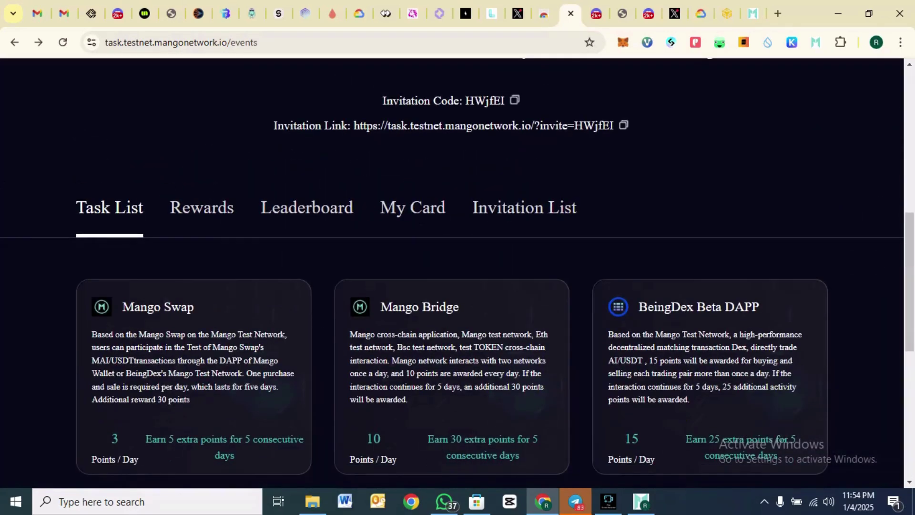
pyautogui.scroll(-1, 458, 281)
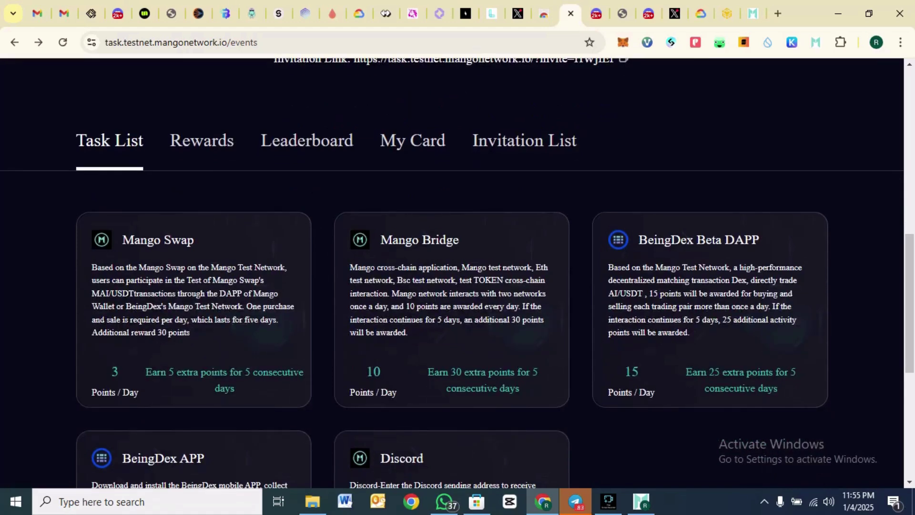
# - Open the Mango Bridge task card and scroll through its cross-chain Task Steps
pyautogui.click(451, 240)
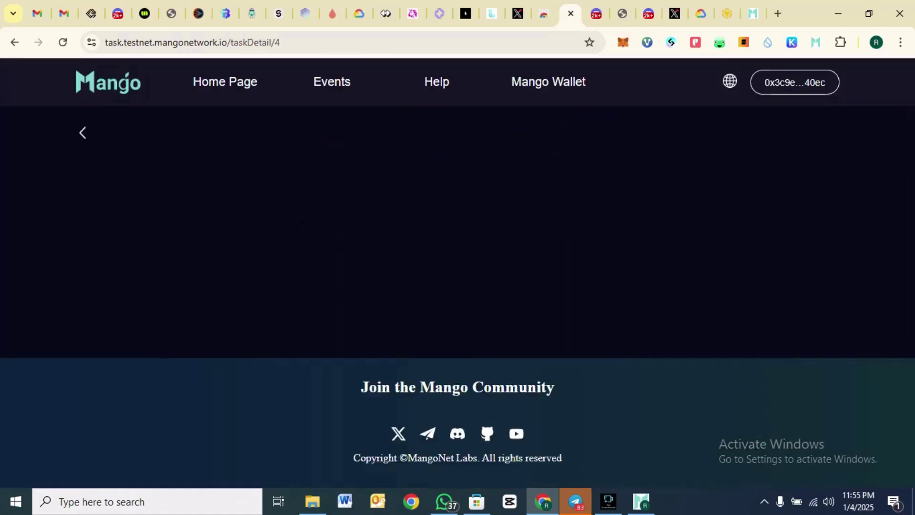
pyautogui.scroll(-8, 457, 273)
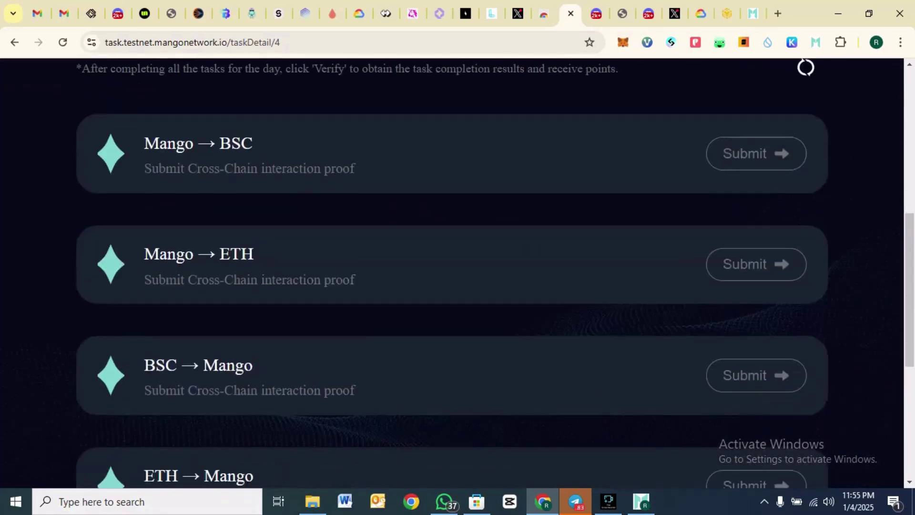
pyautogui.scroll(3, 457, 273)
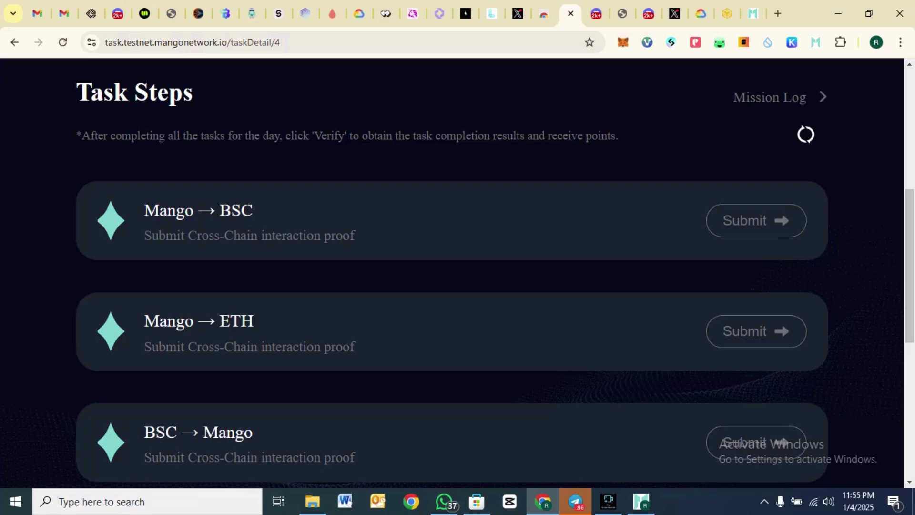
pyautogui.scroll(-3, 457, 273)
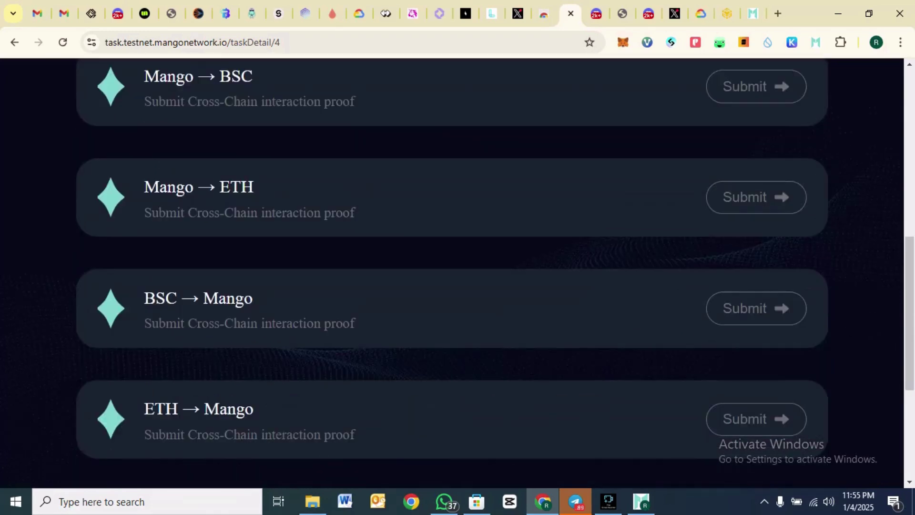
pyautogui.scroll(8, 457, 273)
pyautogui.scroll(-5, 457, 273)
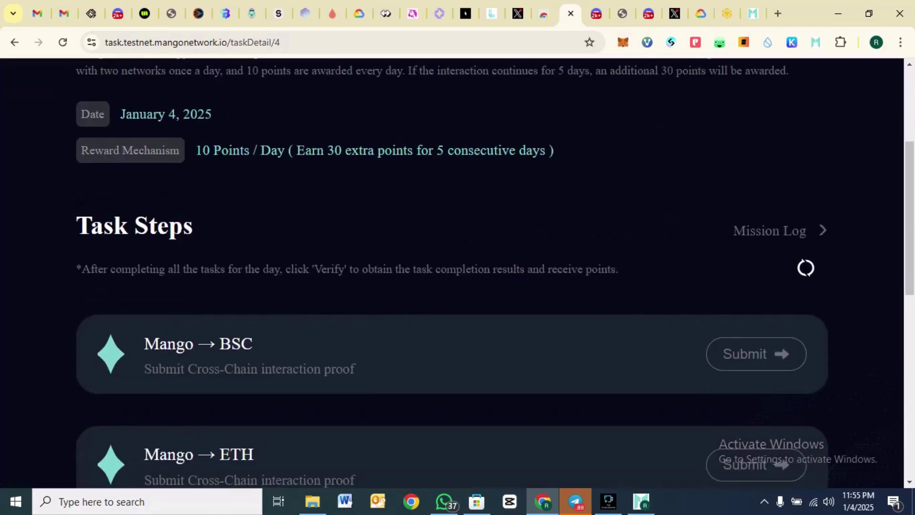
pyautogui.scroll(5, 458, 273)
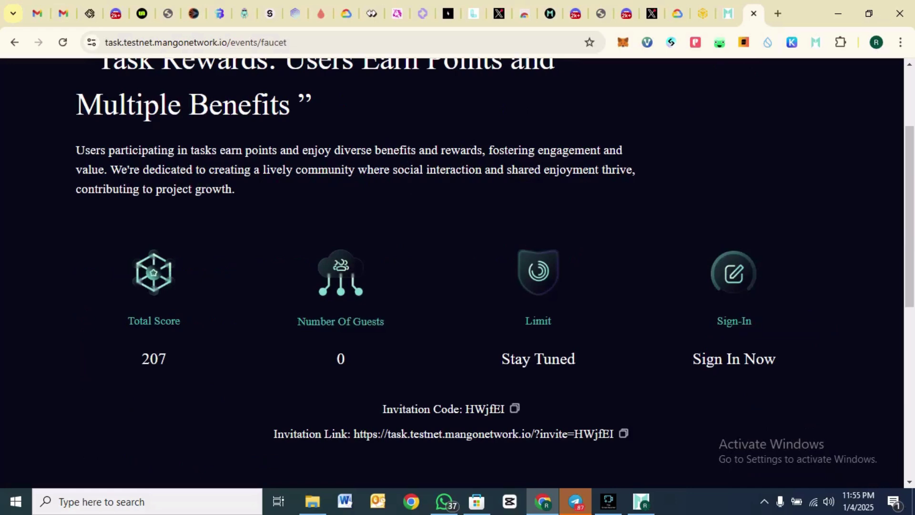
# - Check the 207 total score on the events page and the MGO balance in the Mango Wallet popup
pyautogui.scroll(-2, 457, 272)
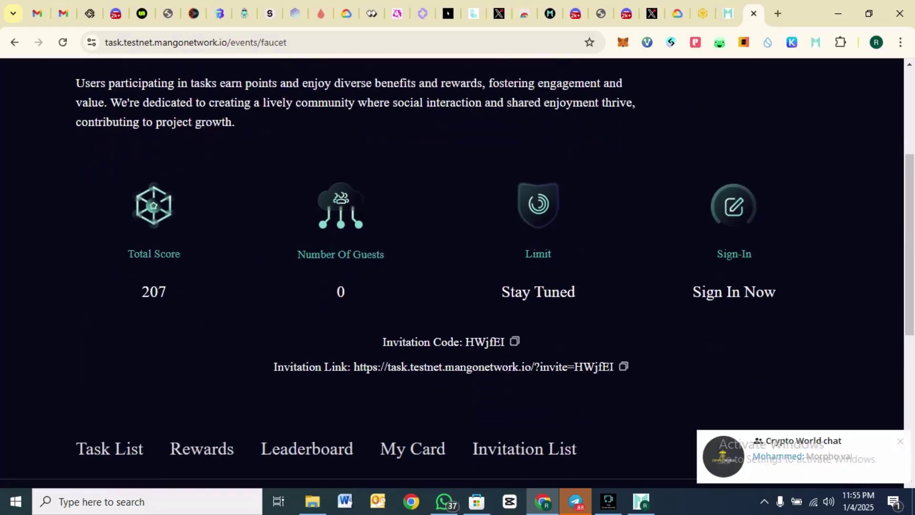
pyautogui.scroll(-1, 457, 273)
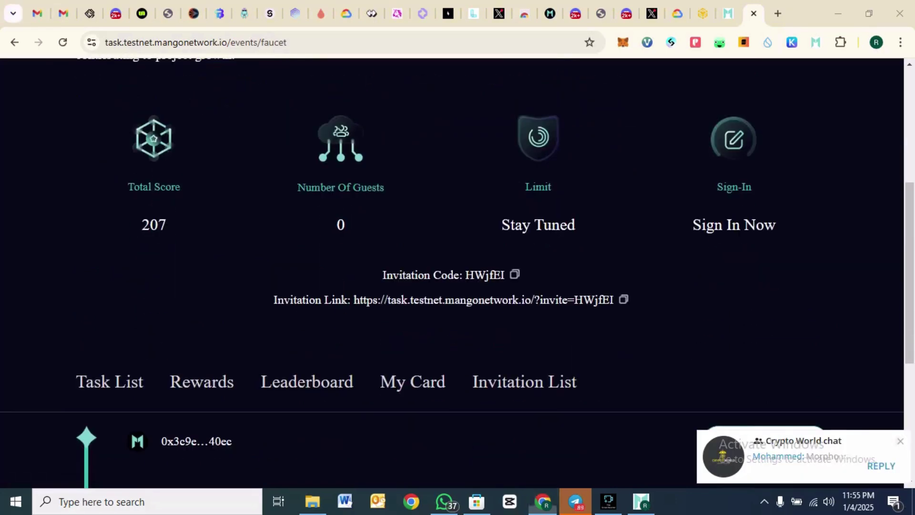
pyautogui.scroll(-4, 457, 273)
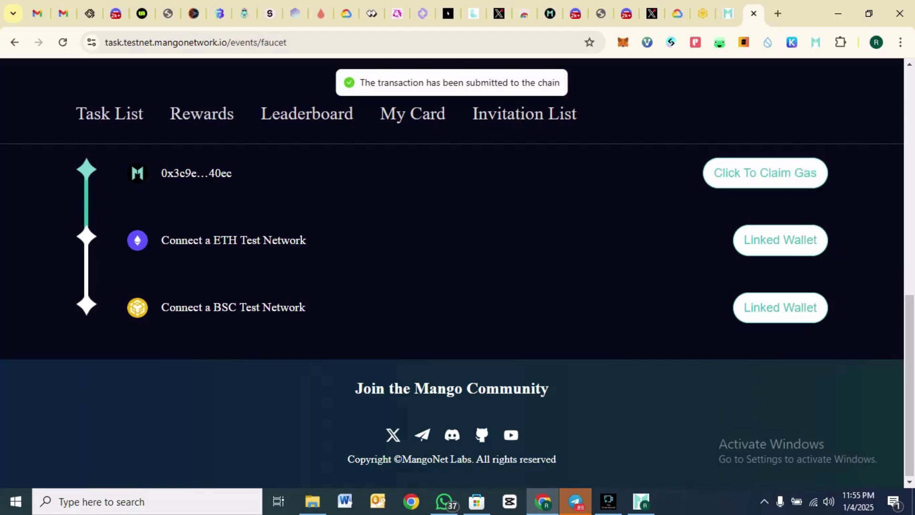
pyautogui.click(816, 42)
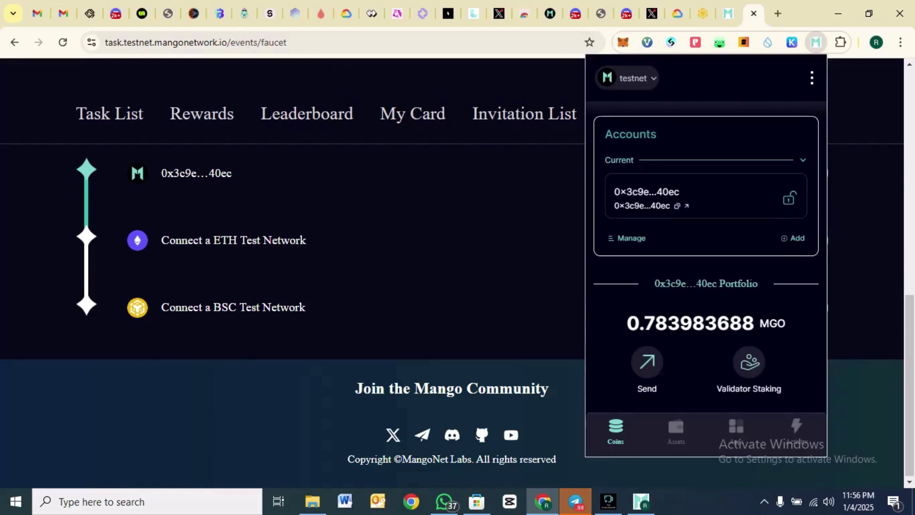
pyautogui.press('Escape')
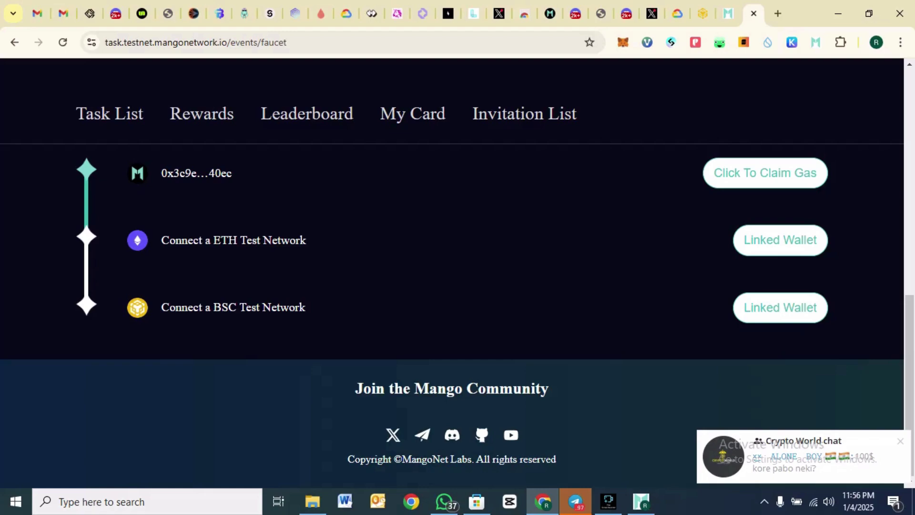
# - Move on to the BNB Chain testnet faucet offering 0.3 BNB
pyautogui.scroll(11, 452, 272)
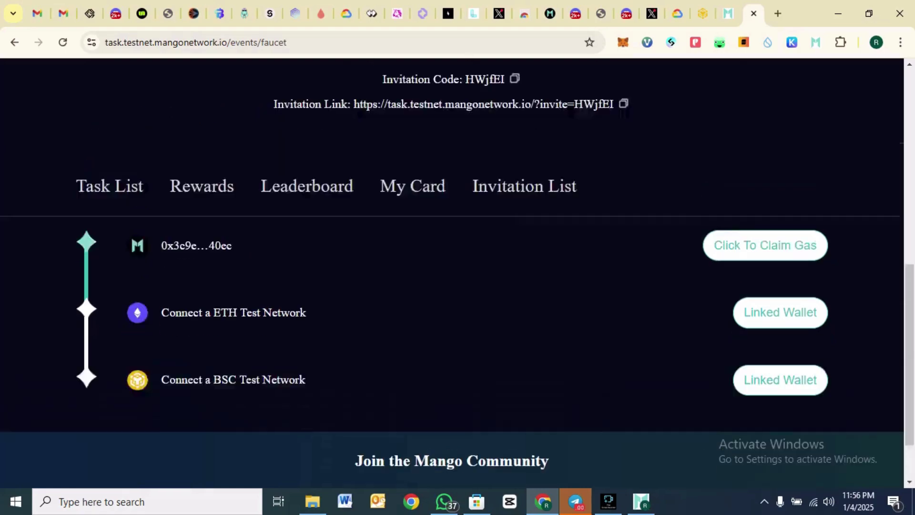
pyautogui.scroll(-3, 452, 271)
pyautogui.scroll(-8, 452, 271)
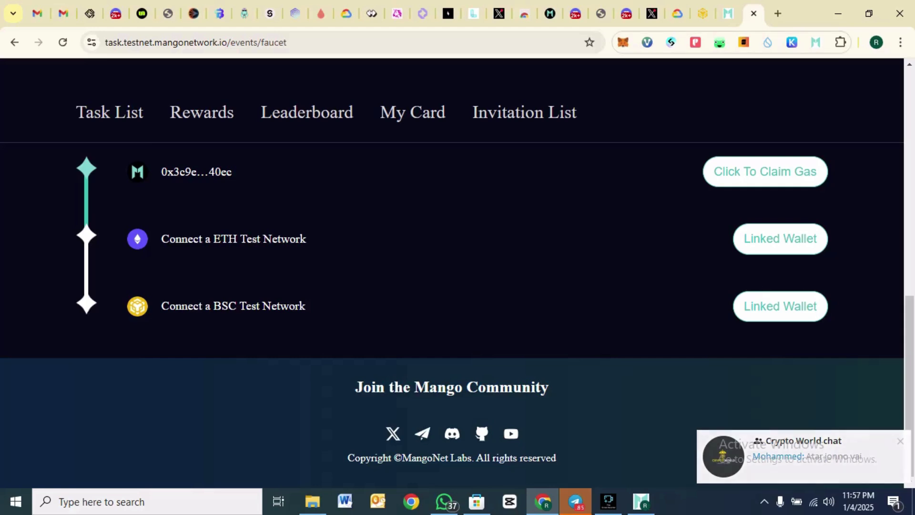
pyautogui.click(702, 13)
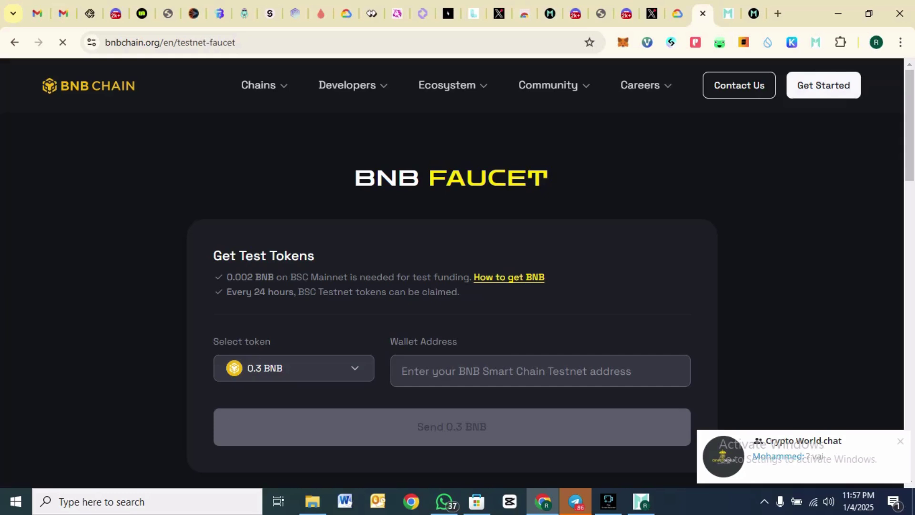
# - Copy the wallet address from the browser wallet into Wallet Address and request 0.3 BNB
pyautogui.scroll(-1, 452, 285)
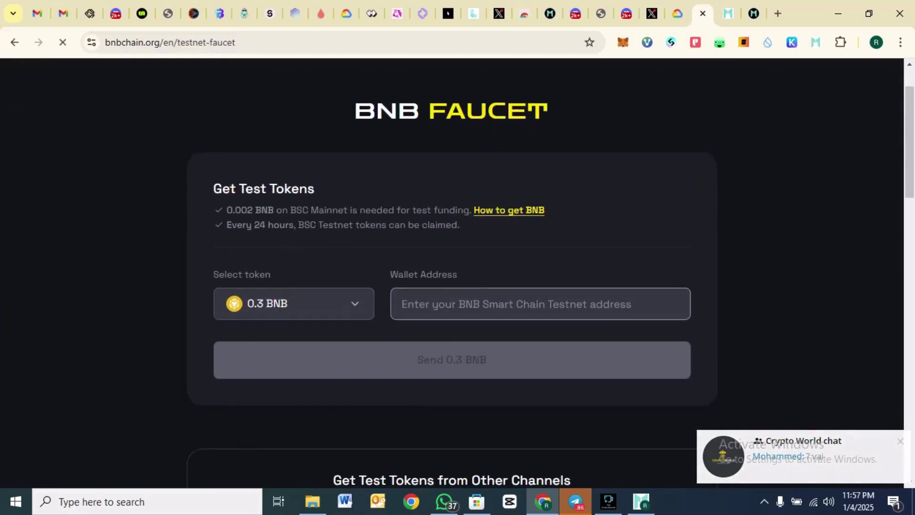
pyautogui.click(541, 304)
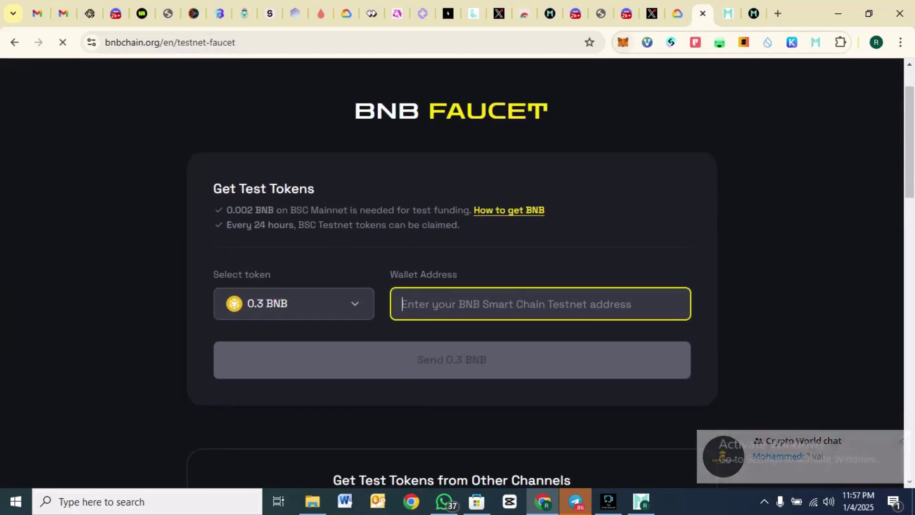
pyautogui.click(623, 42)
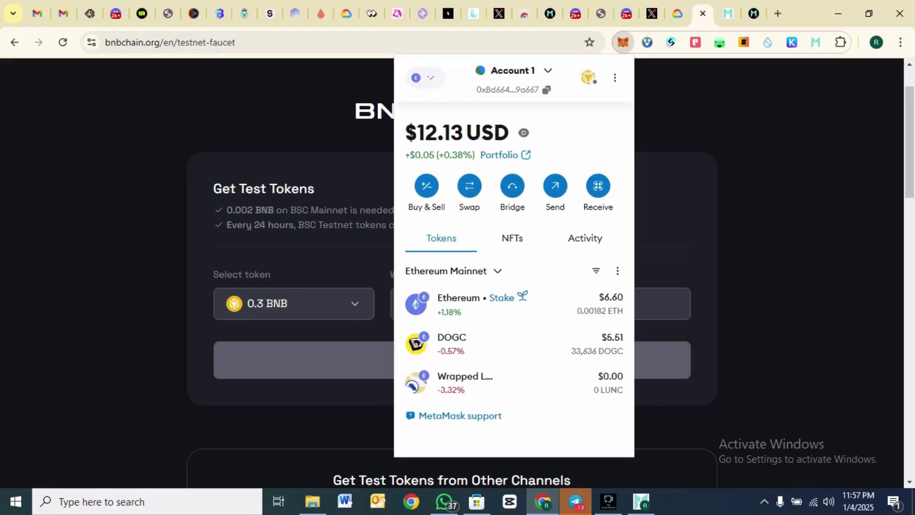
pyautogui.click(546, 90)
pyautogui.click(676, 124)
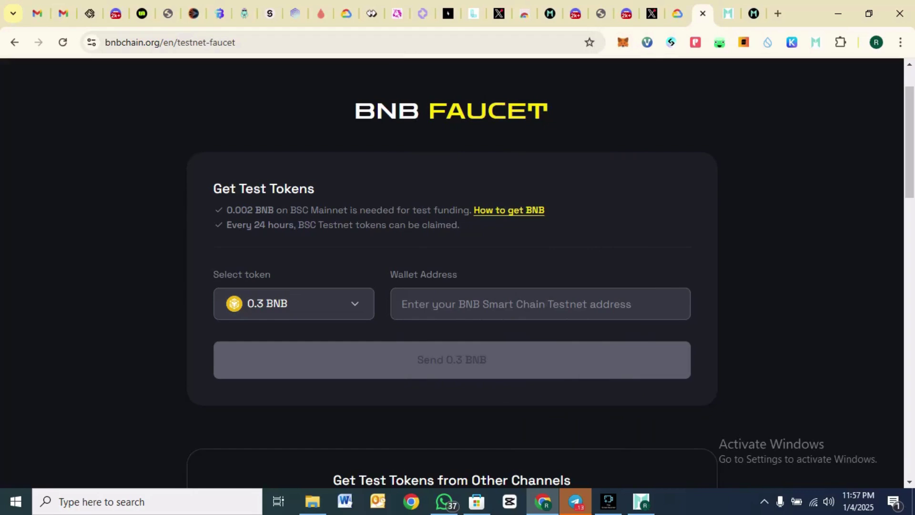
pyautogui.click(540, 303)
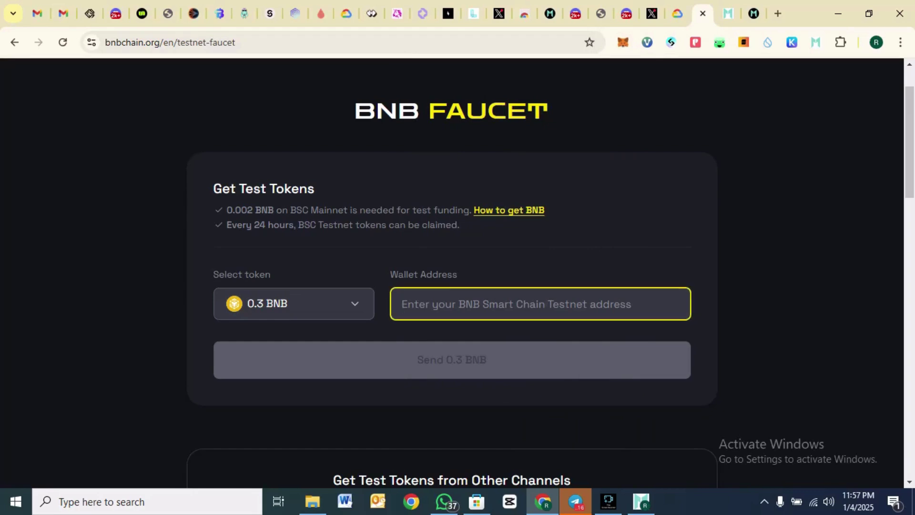
pyautogui.write('0xBd6648686cbfF3d2812b06Eb2c00F9b5EBB9a667')
pyautogui.click(452, 360)
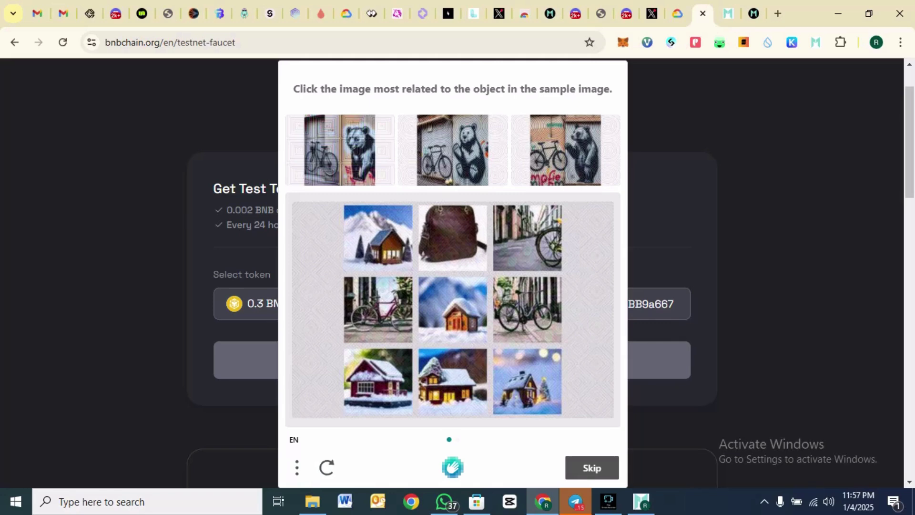
# - Solve the two-round bicycle captcha and dismiss the 0.3 BNB success message
pyautogui.click(536, 255)
pyautogui.click(535, 313)
pyautogui.click(386, 315)
pyautogui.click(591, 467)
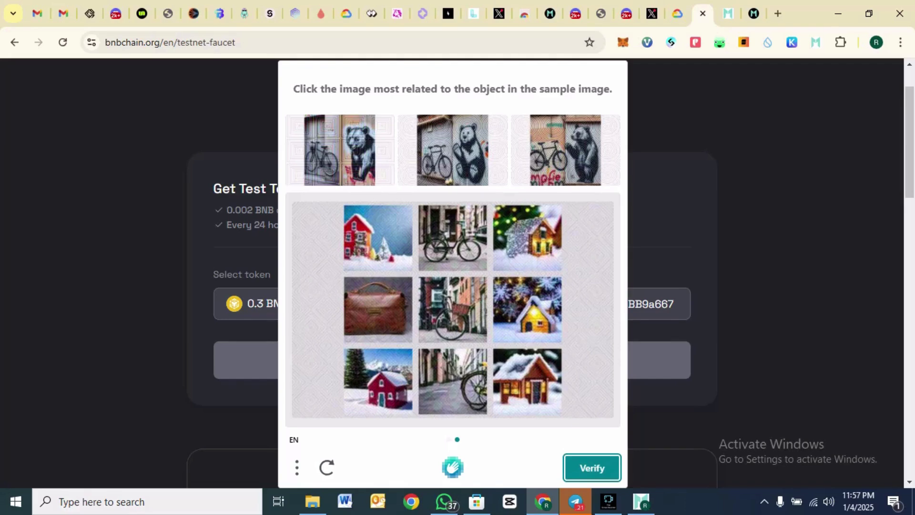
pyautogui.click(451, 241)
pyautogui.click(451, 302)
pyautogui.click(463, 376)
pyautogui.click(592, 467)
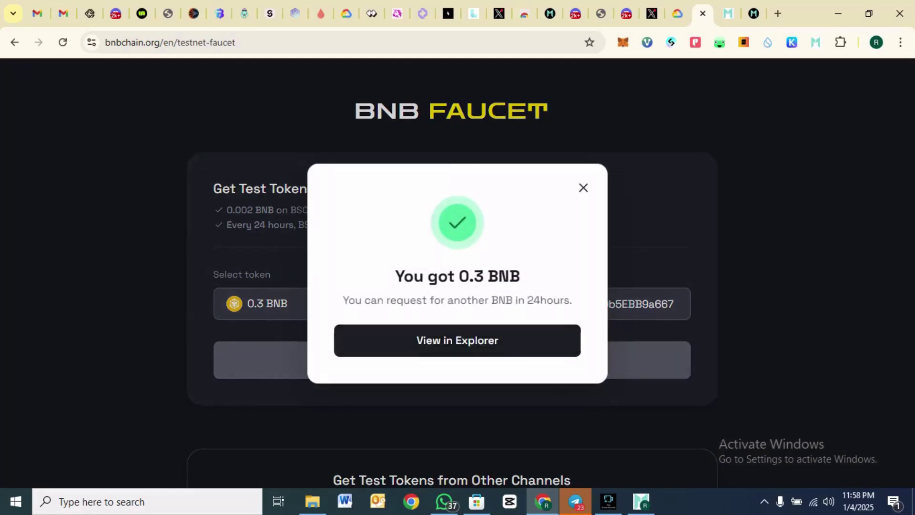
pyautogui.click(583, 188)
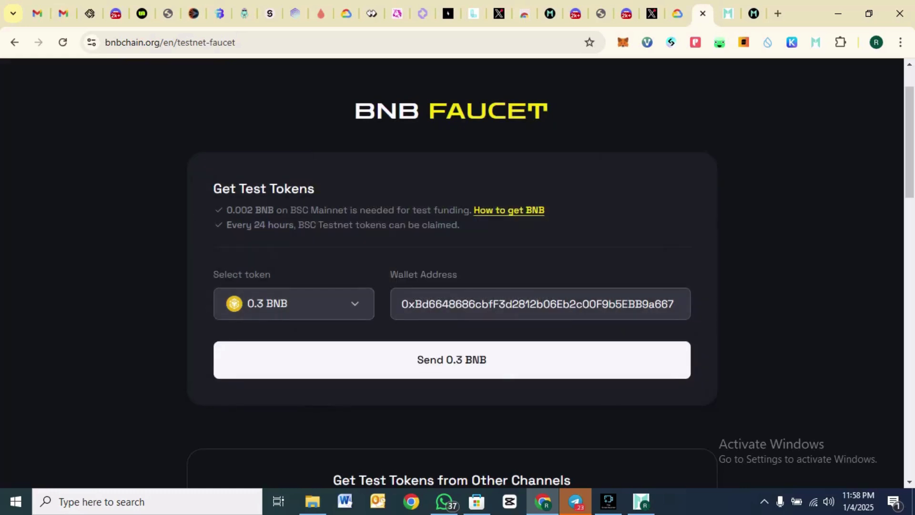
pyautogui.click(728, 13)
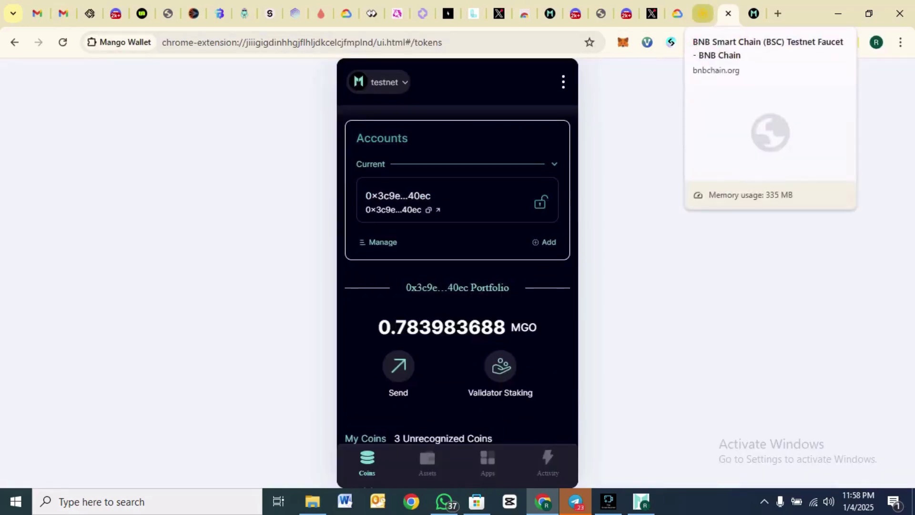
# - Keep Ethereum Sepolia as the network, paste the wallet address and request 0.05 Sepolia ETH
pyautogui.click(677, 13)
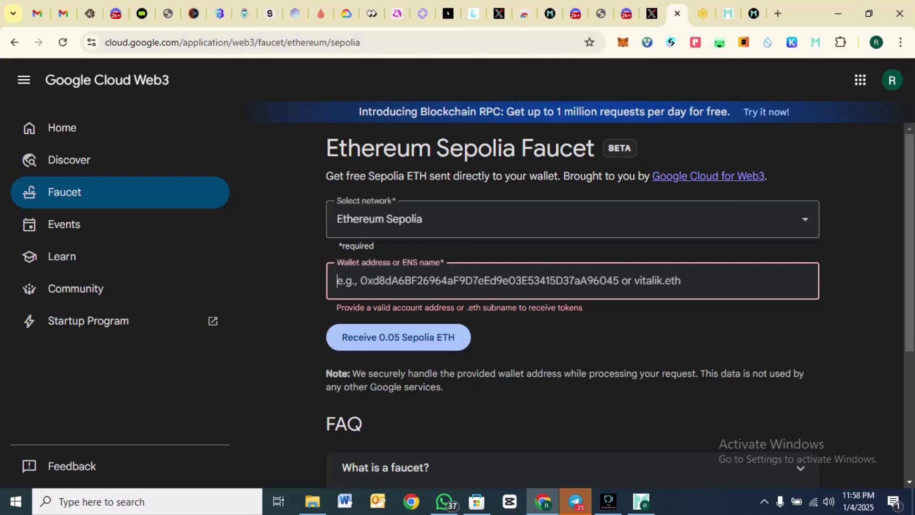
pyautogui.click(476, 219)
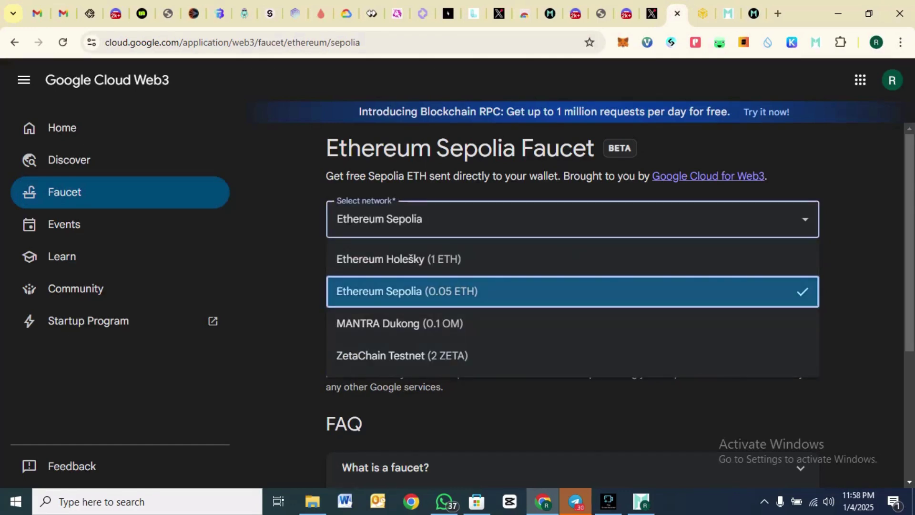
pyautogui.click(407, 291)
pyautogui.click(407, 281)
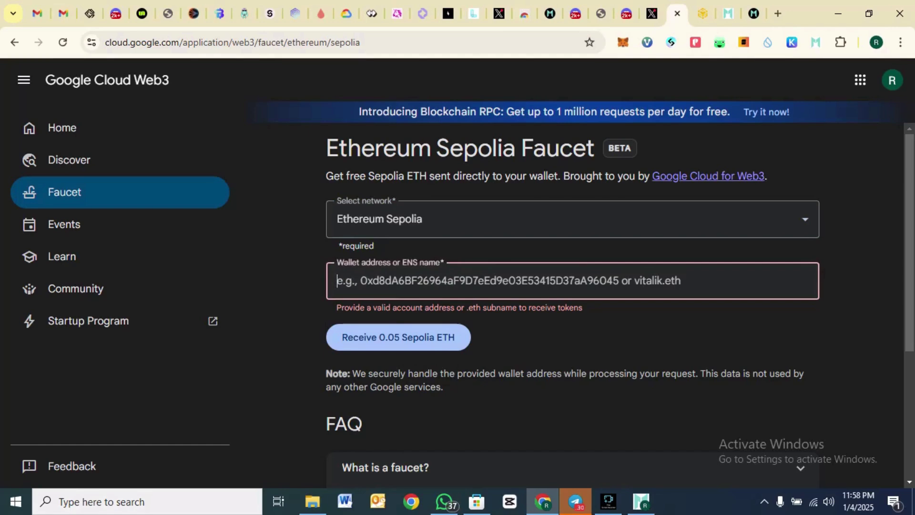
pyautogui.write('0xBd6648686cbfF3d2812b06Eb2c00F9b5EBB9a667')
pyautogui.click(398, 336)
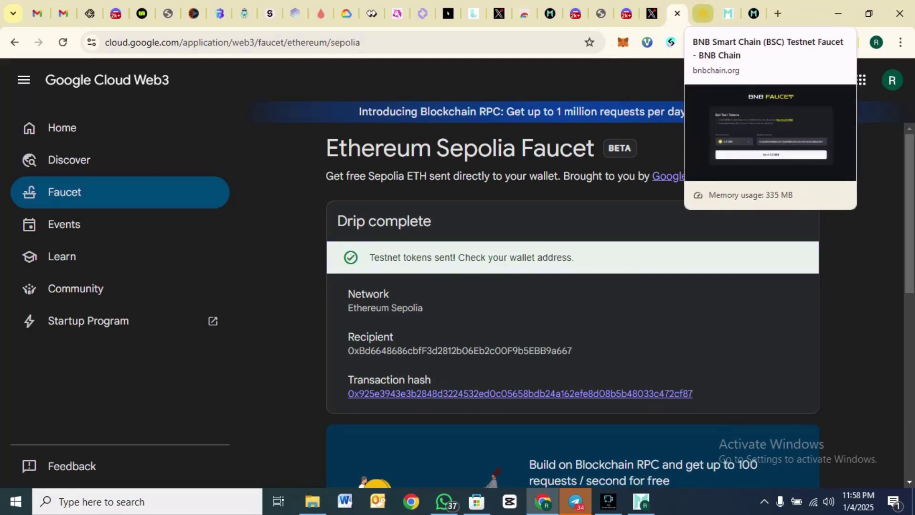
pyautogui.click(753, 14)
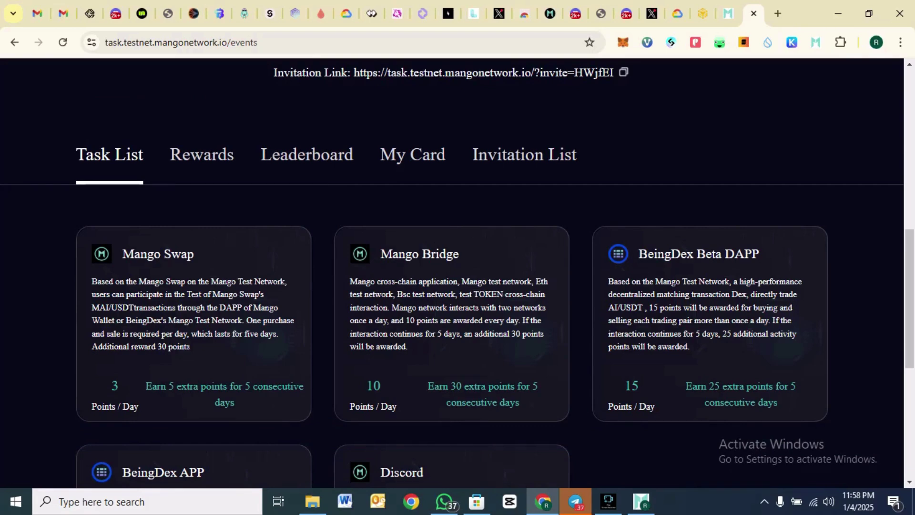
# - Open the Mango Bridge task card and read through its Task Steps to reach the bridge site
pyautogui.click(452, 314)
pyautogui.scroll(-15, 457, 267)
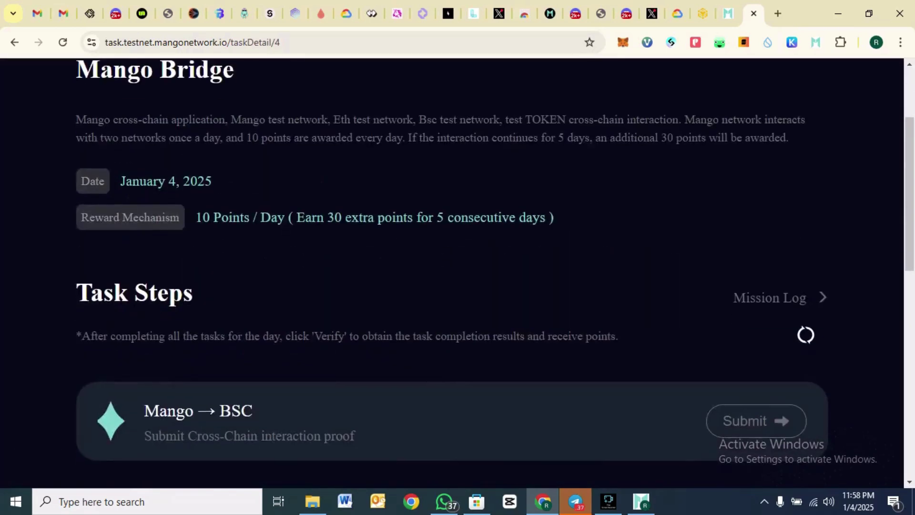
pyautogui.scroll(3, 457, 267)
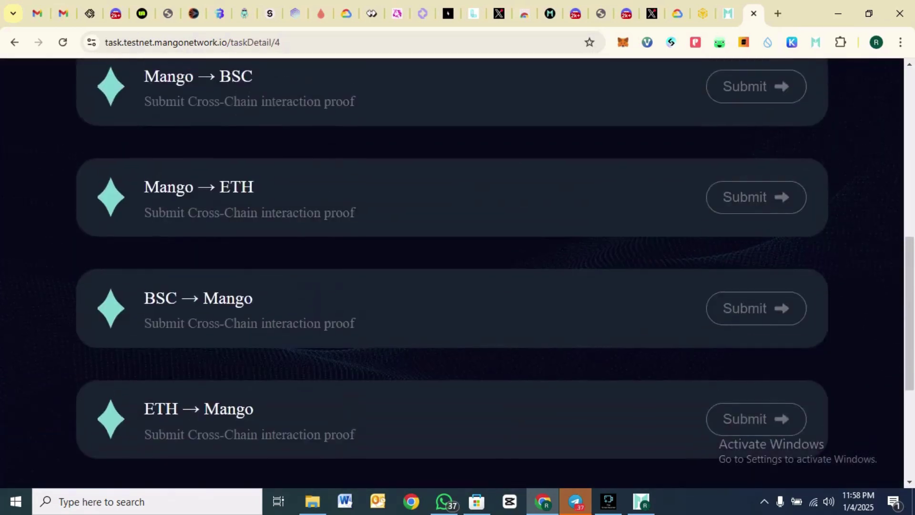
pyautogui.scroll(-4, 457, 266)
pyautogui.scroll(7, 458, 267)
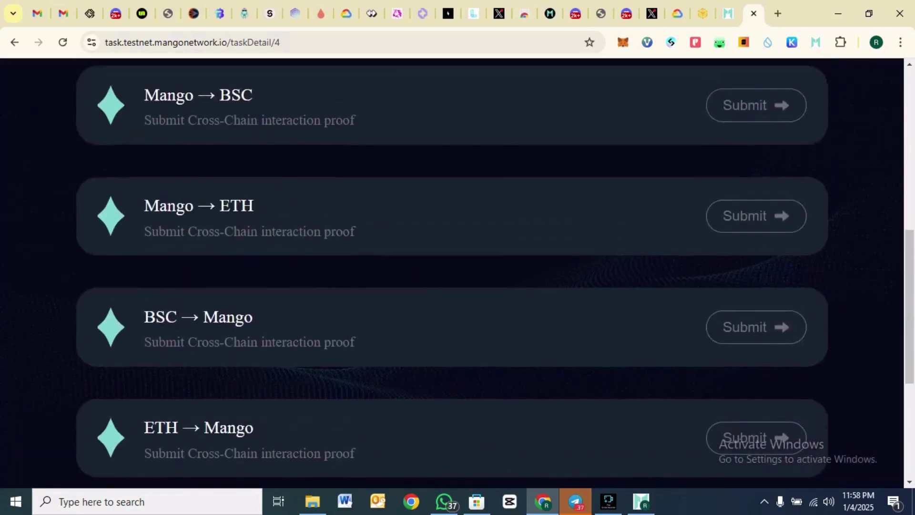
pyautogui.scroll(-7, 457, 267)
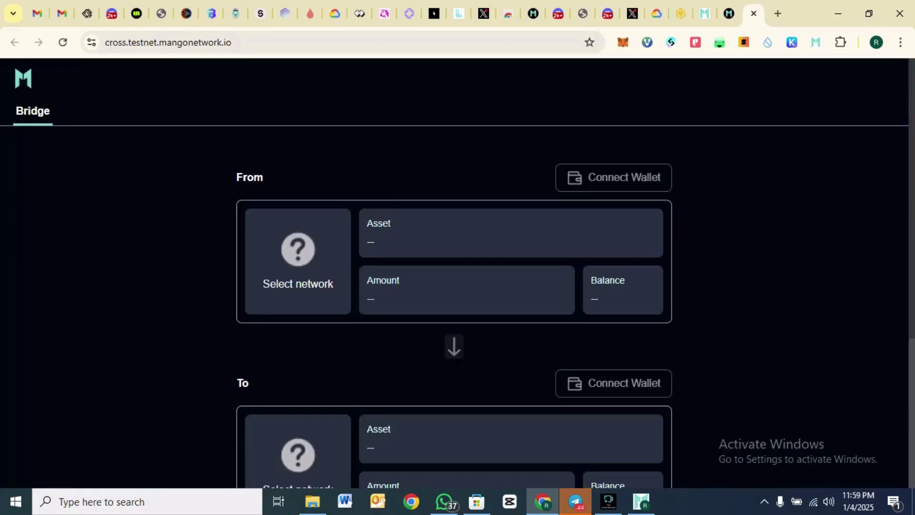
# - Set the bridge to send USDT from the MangoTest network
pyautogui.click(305, 257)
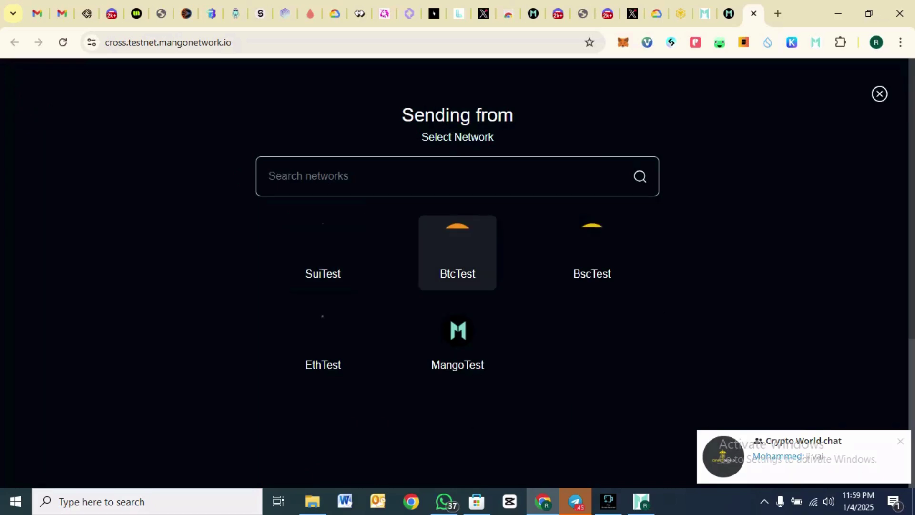
pyautogui.click(458, 343)
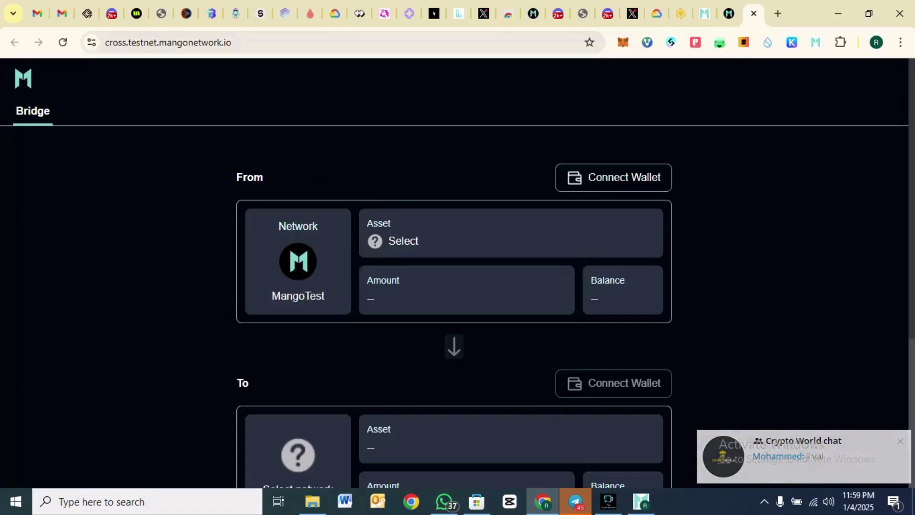
pyautogui.click(403, 243)
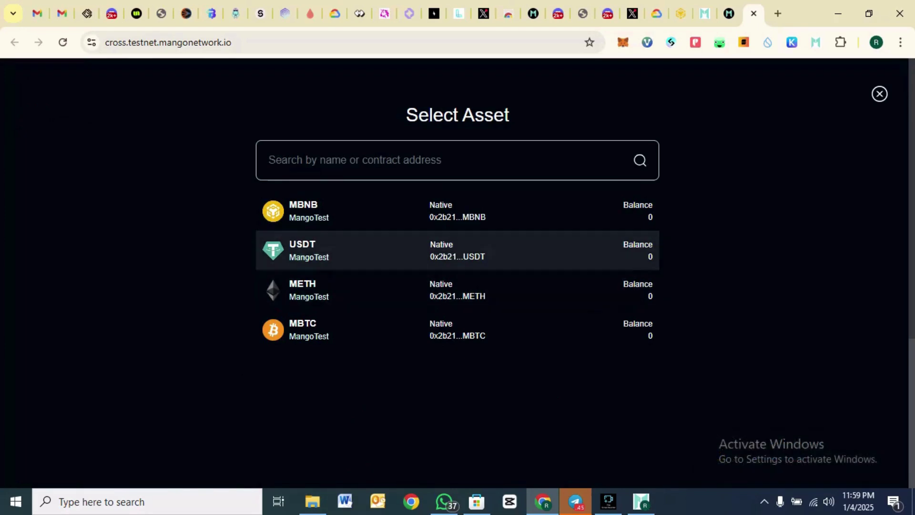
pyautogui.press('Escape')
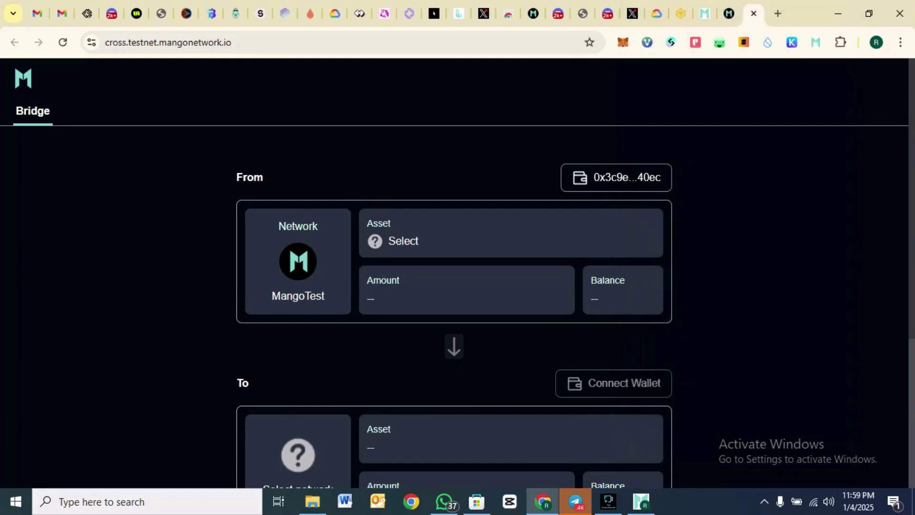
pyautogui.click(457, 248)
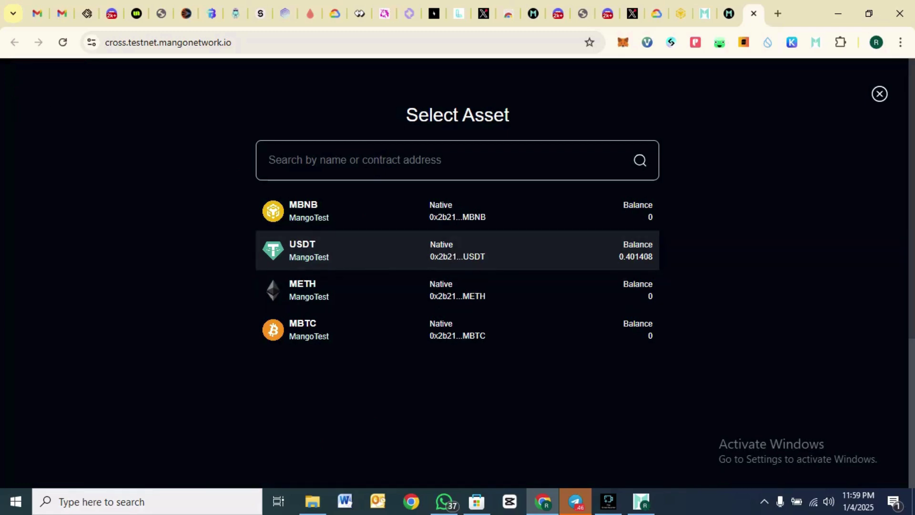
pyautogui.click(458, 250)
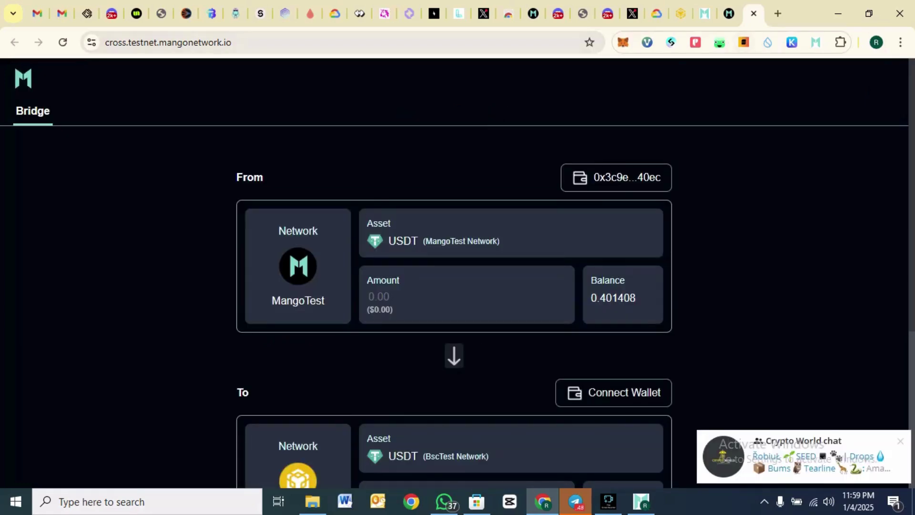
pyautogui.click(728, 13)
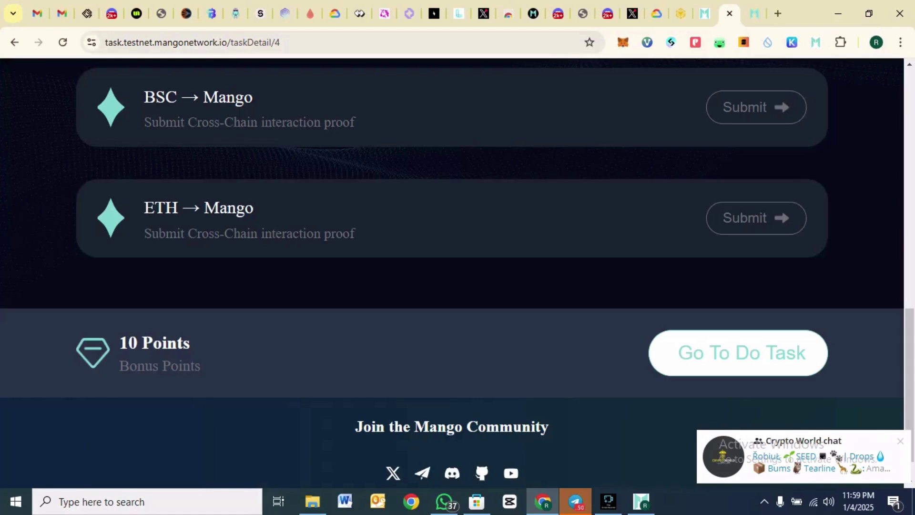
# - Open the bridge from the Mango → BSC task step and scroll through the transfer form
pyautogui.scroll(7, 457, 272)
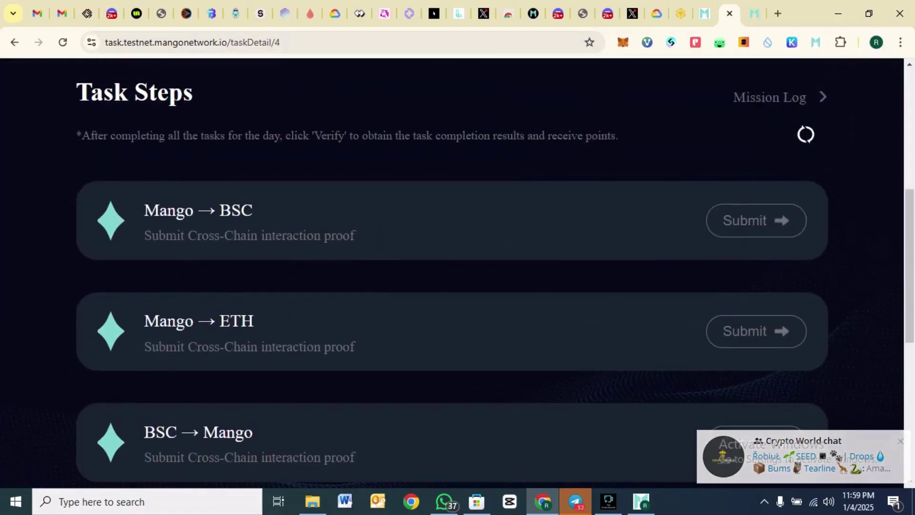
pyautogui.click(756, 220)
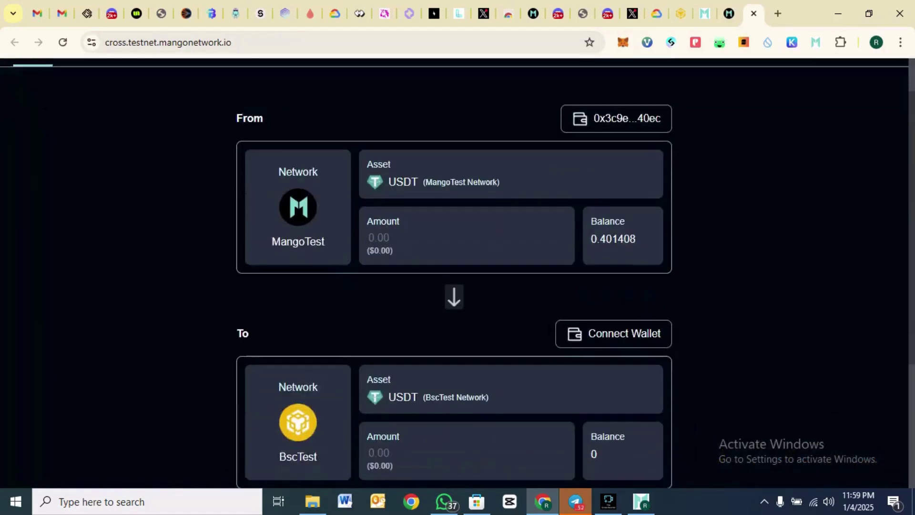
pyautogui.scroll(-2, 457, 271)
pyautogui.scroll(-1, 458, 272)
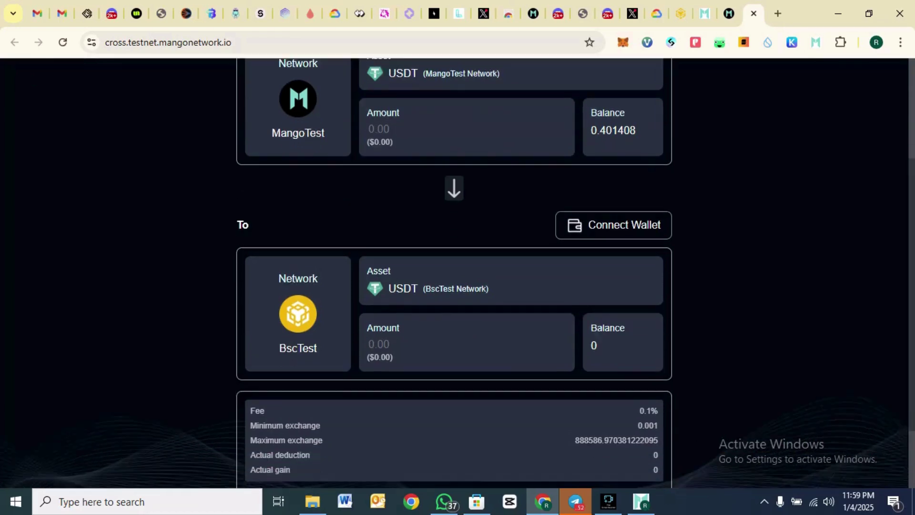
pyautogui.scroll(1, 458, 272)
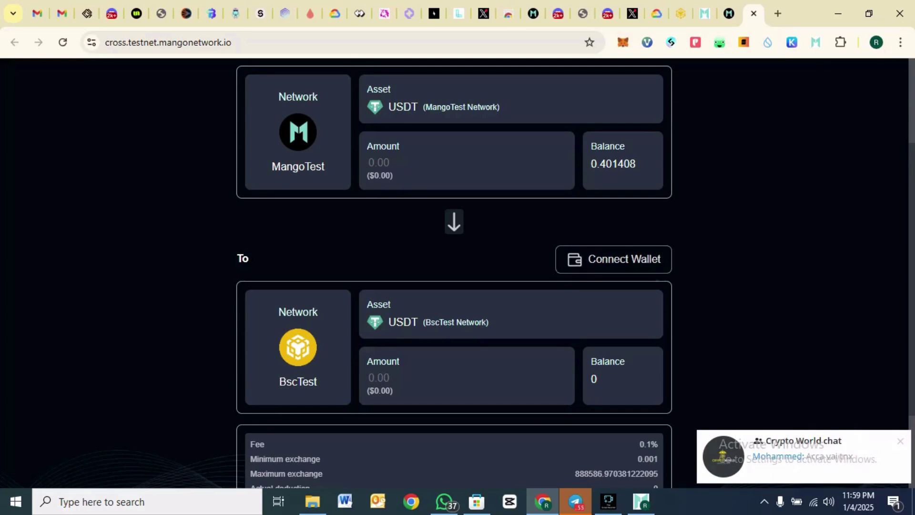
pyautogui.scroll(-2, 458, 271)
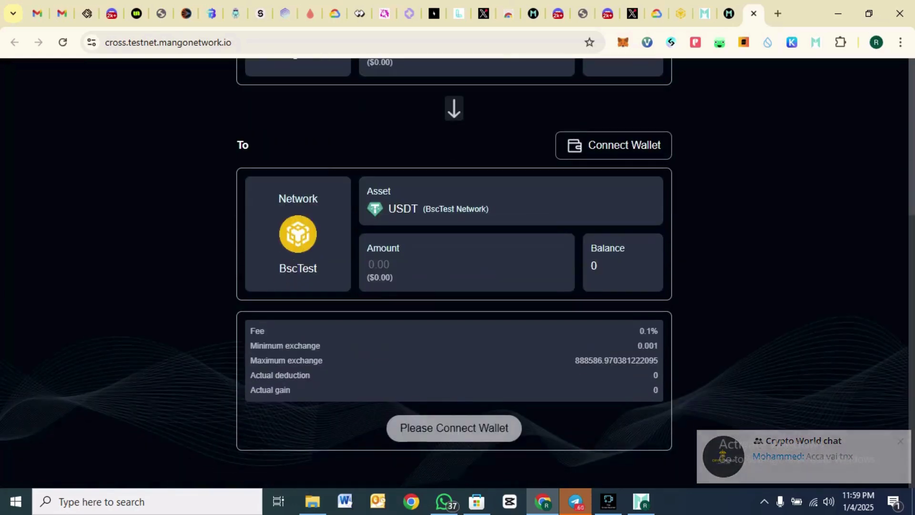
pyautogui.scroll(5, 457, 272)
pyautogui.scroll(-5, 457, 272)
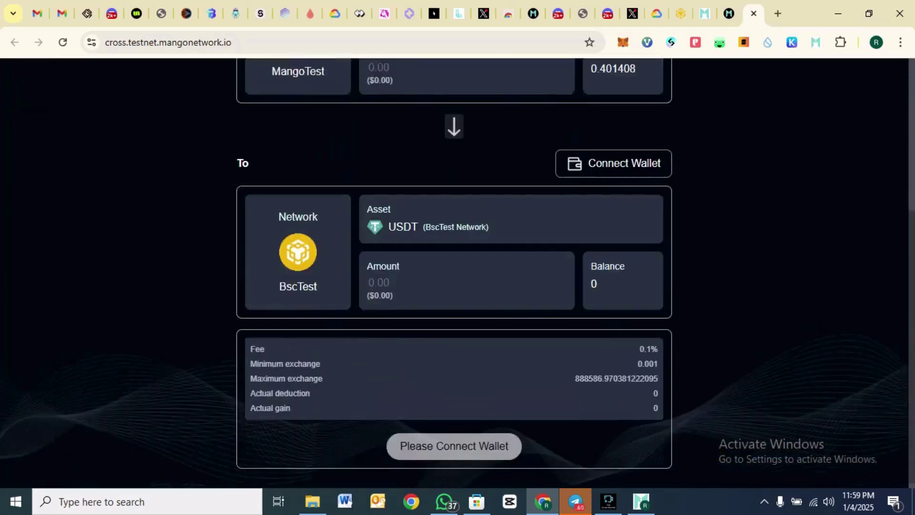
pyautogui.scroll(5, 458, 271)
pyautogui.scroll(-4, 457, 272)
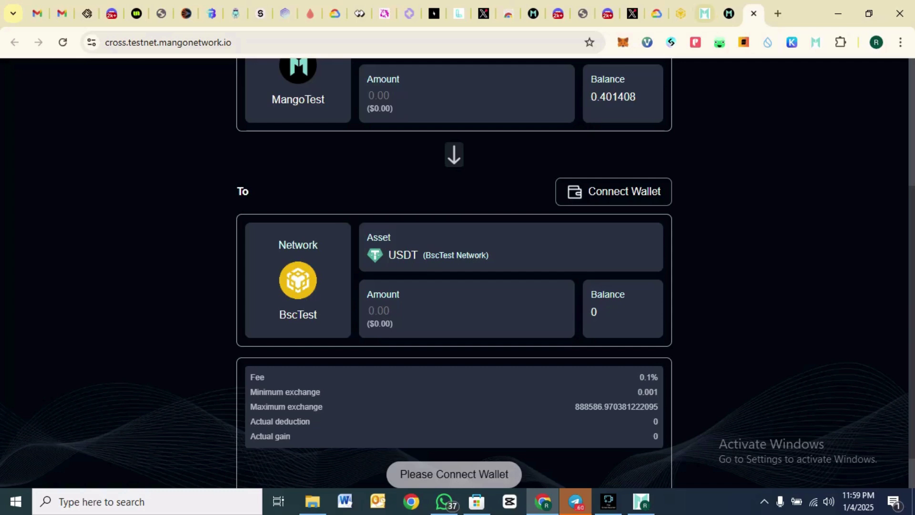
# - Compare the task steps with the bridge form, then open the BscTest destination network list
pyautogui.click(728, 13)
pyautogui.scroll(4, 457, 272)
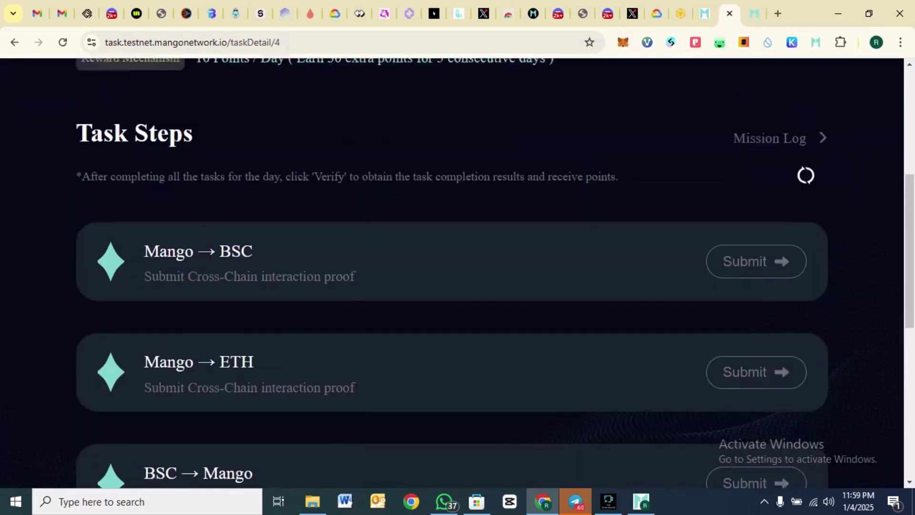
pyautogui.scroll(-3, 458, 272)
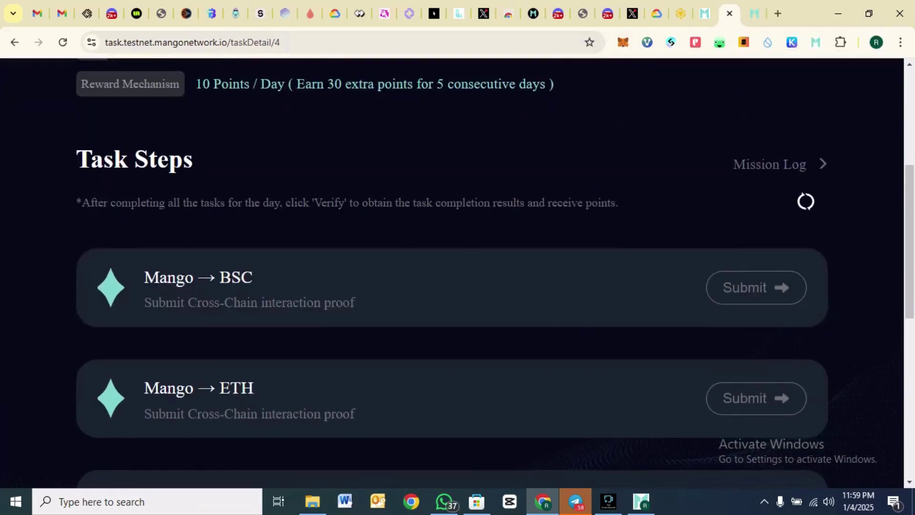
pyautogui.click(753, 14)
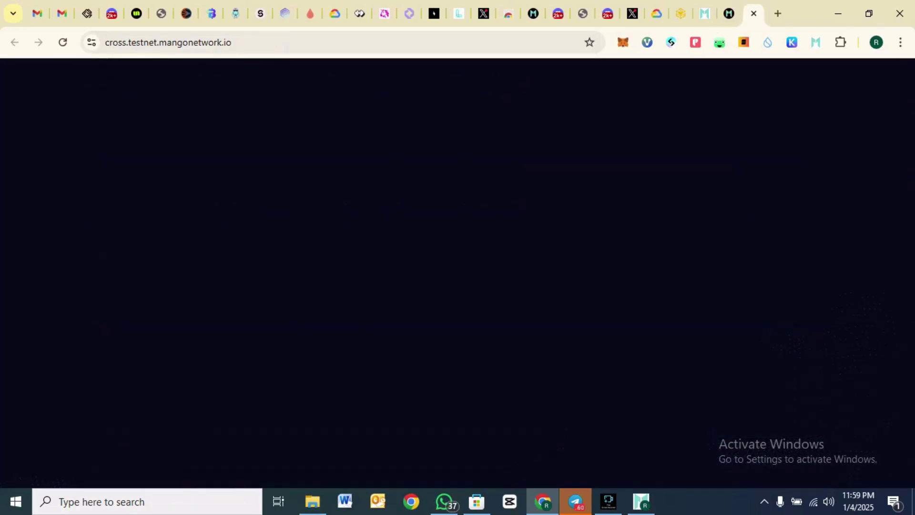
pyautogui.scroll(4, 458, 272)
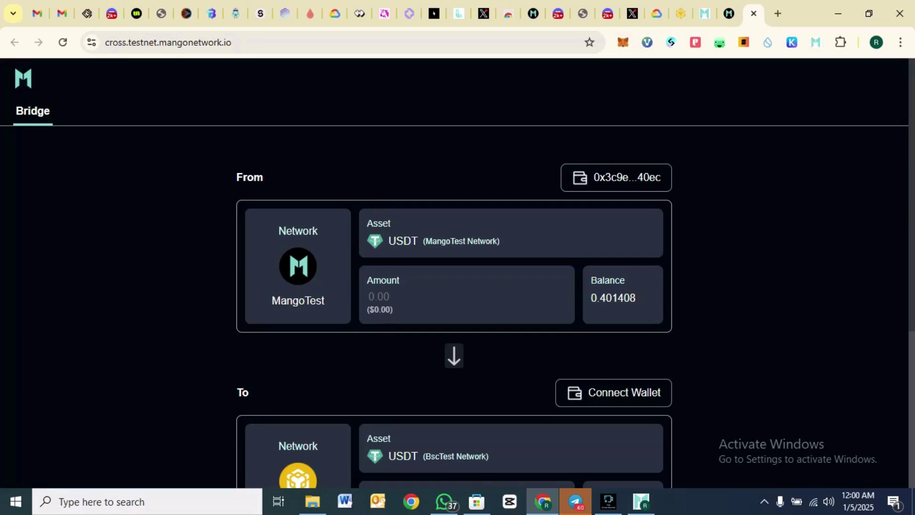
pyautogui.scroll(-4, 458, 272)
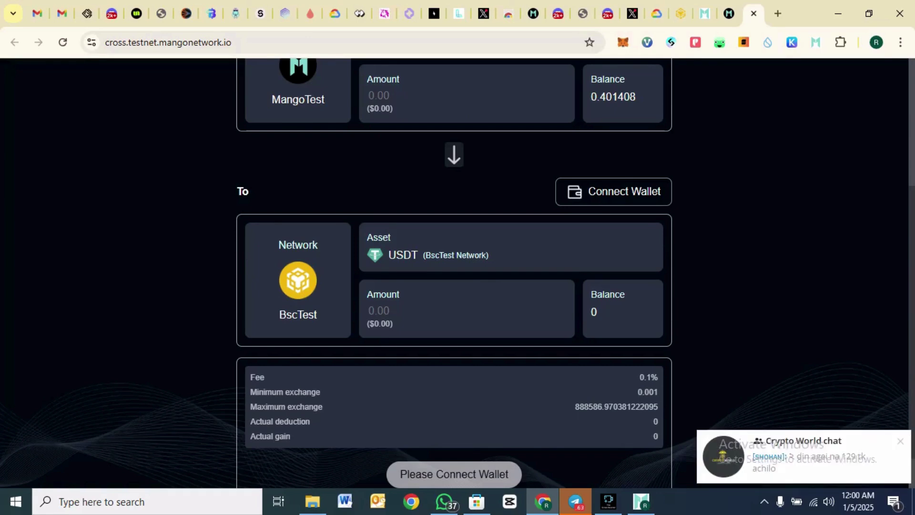
pyautogui.hotkey('ctrl', 'shift', 'Tab')
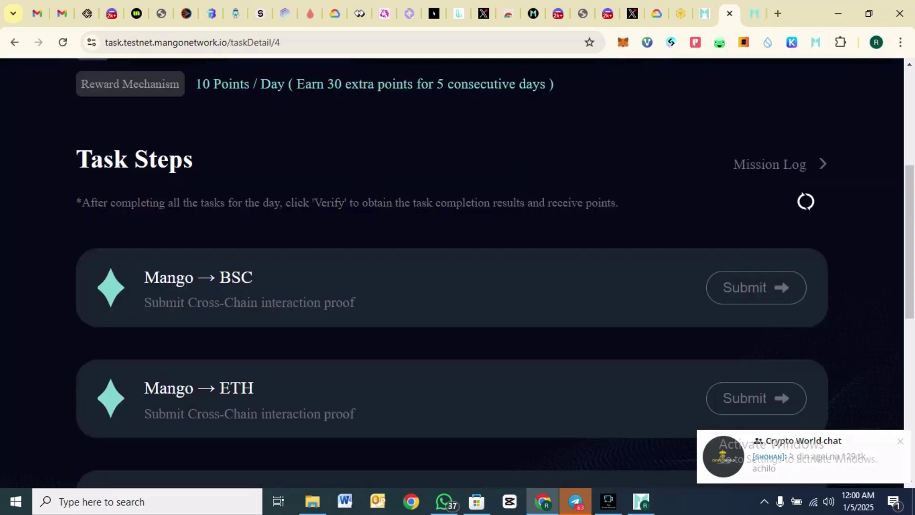
pyautogui.scroll(-1, 452, 271)
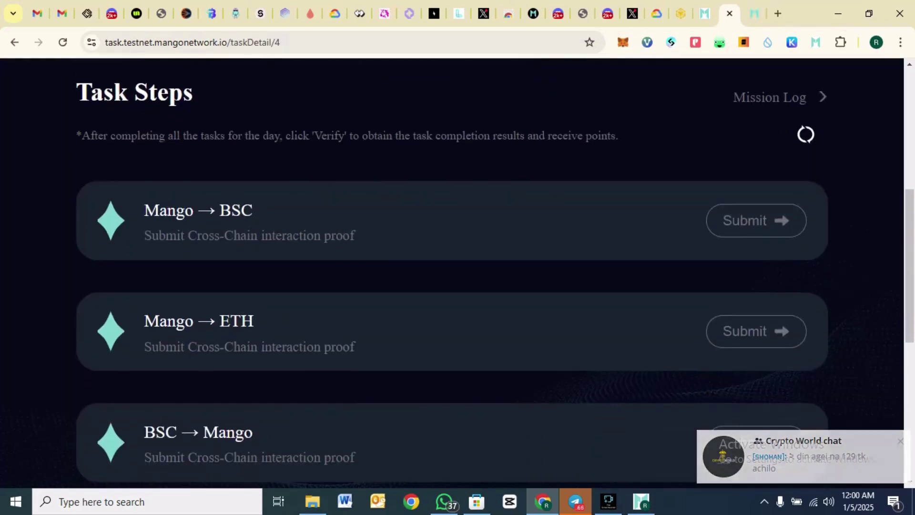
pyautogui.scroll(-1, 452, 272)
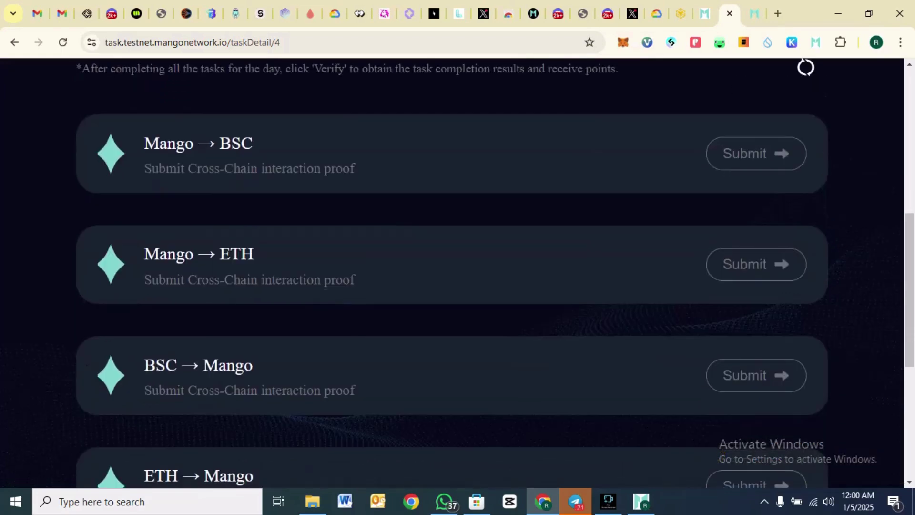
pyautogui.hotkey('ctrl', 'Tab')
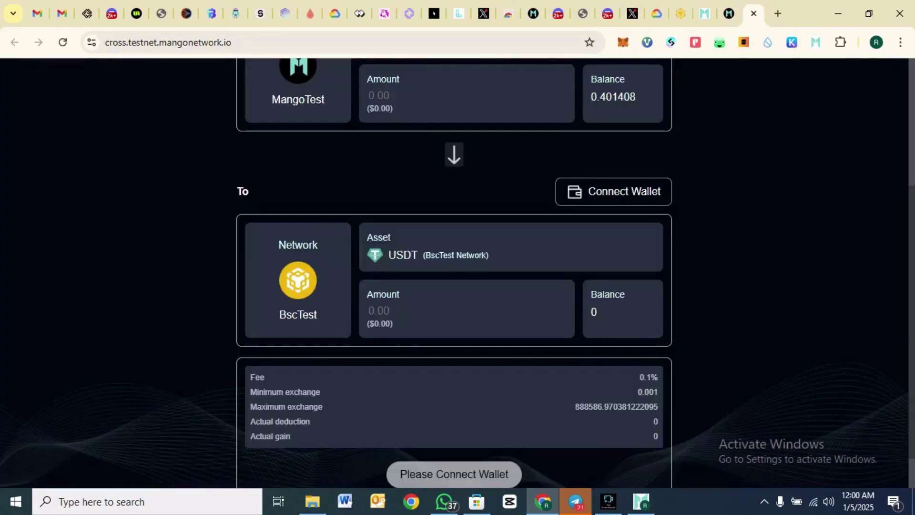
pyautogui.click(298, 281)
# - Make EthTest the destination and view its asset list without choosing a token
pyautogui.click(323, 252)
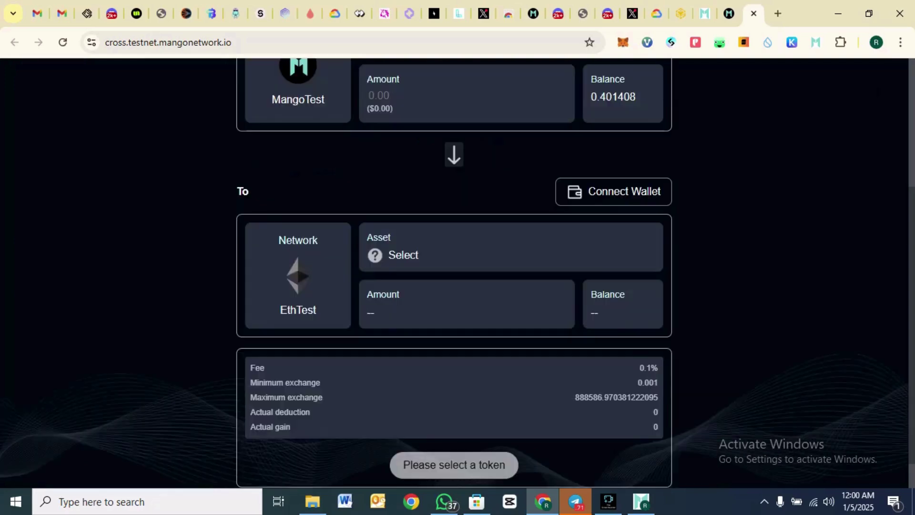
pyautogui.click(395, 255)
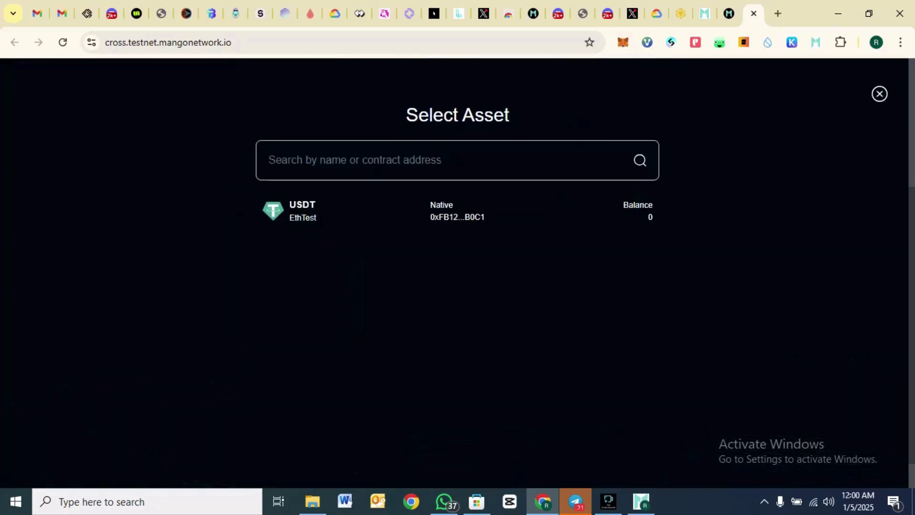
pyautogui.click(303, 211)
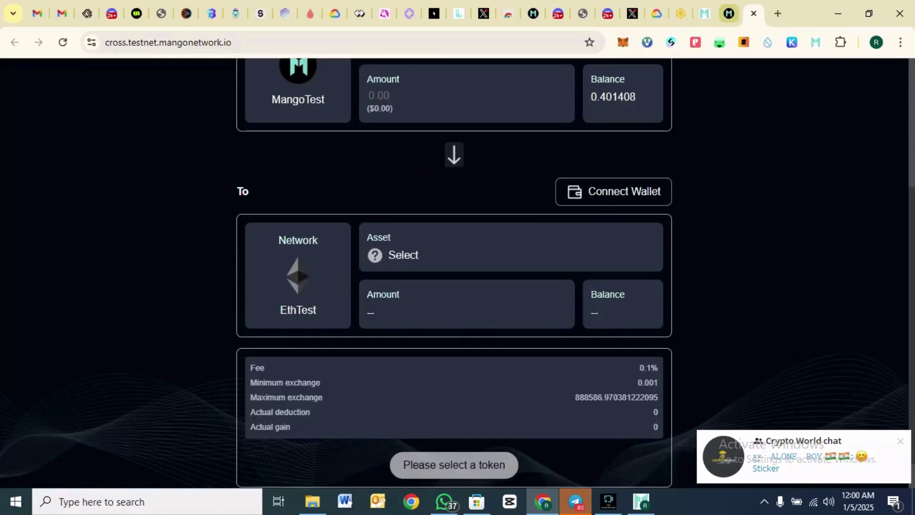
pyautogui.click(729, 13)
pyautogui.scroll(-2, 453, 271)
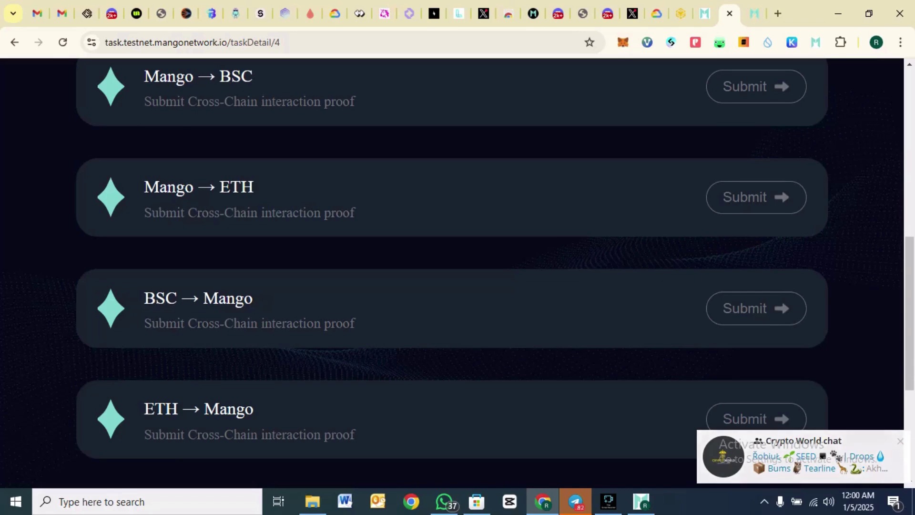
# - Return from the Mango Bridge task to the events list and open the BeingDex Beta DAPP task
pyautogui.scroll(-3, 452, 271)
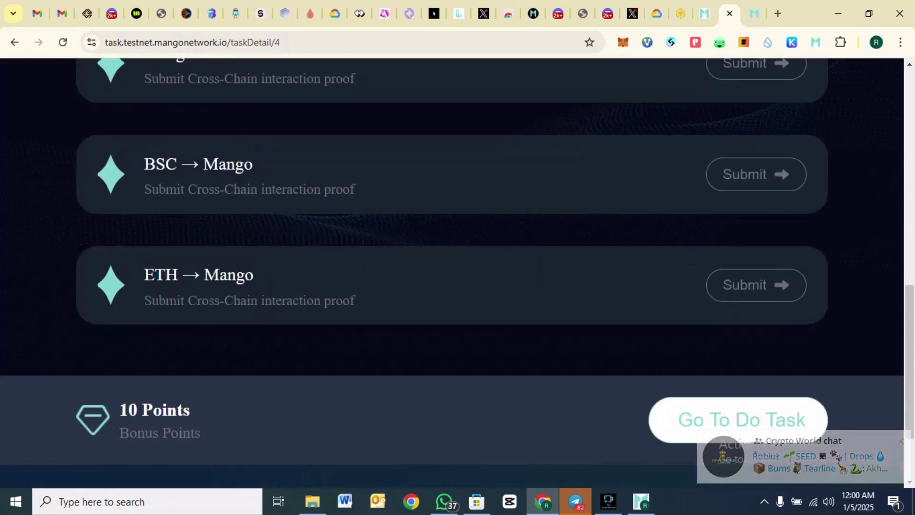
pyautogui.scroll(7, 453, 272)
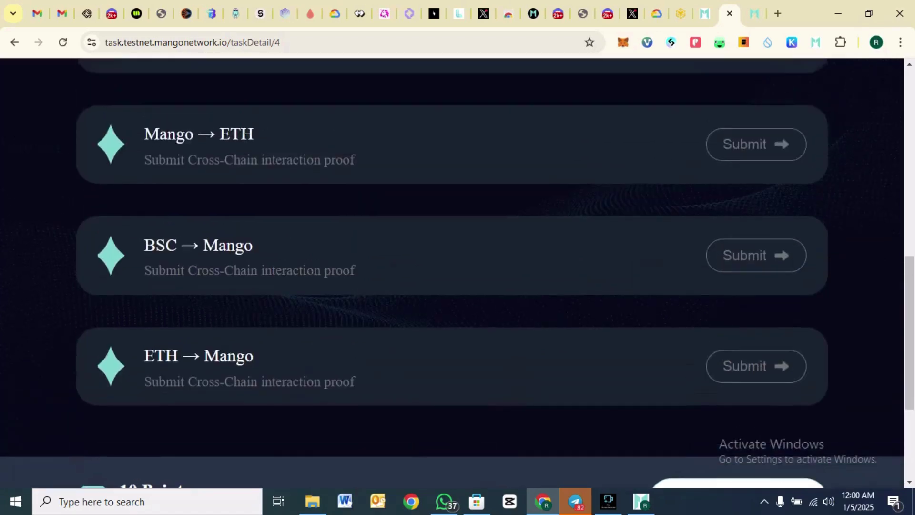
pyautogui.scroll(4, 452, 272)
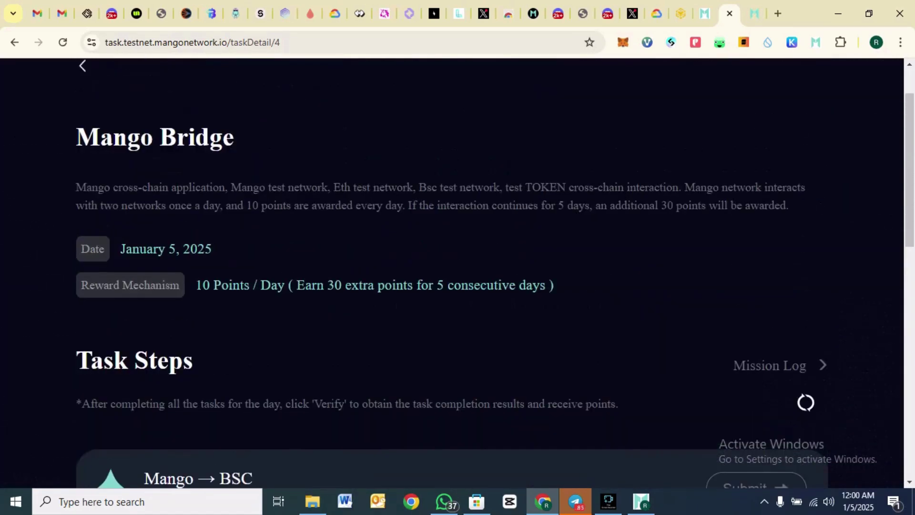
pyautogui.hotkey('alt', 'Left')
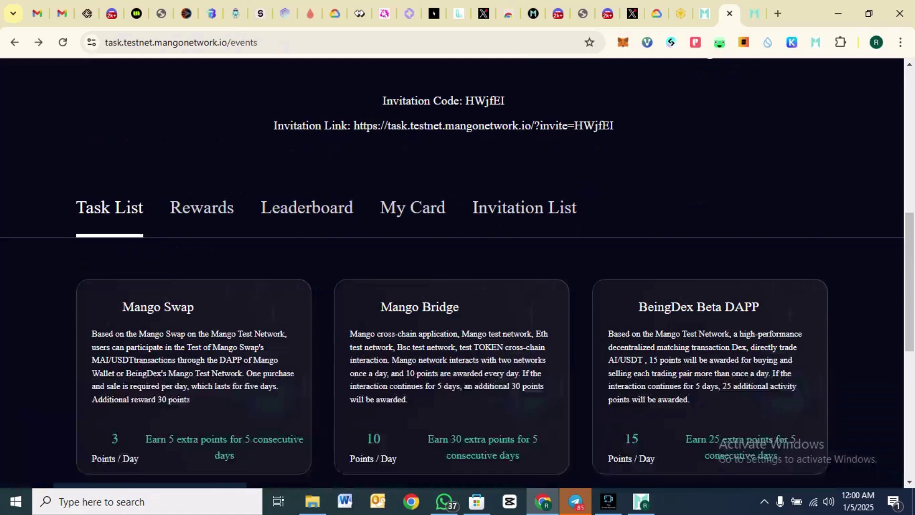
pyautogui.scroll(-1, 453, 272)
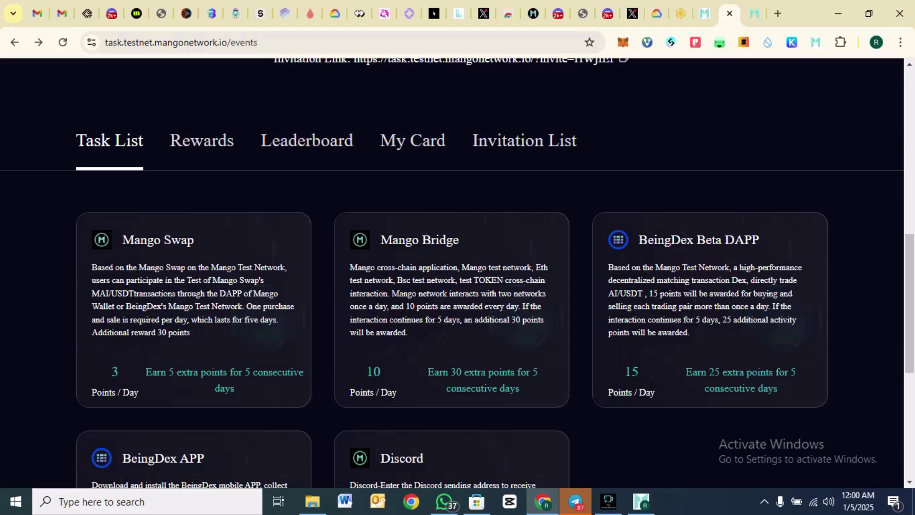
pyautogui.scroll(-2, 457, 273)
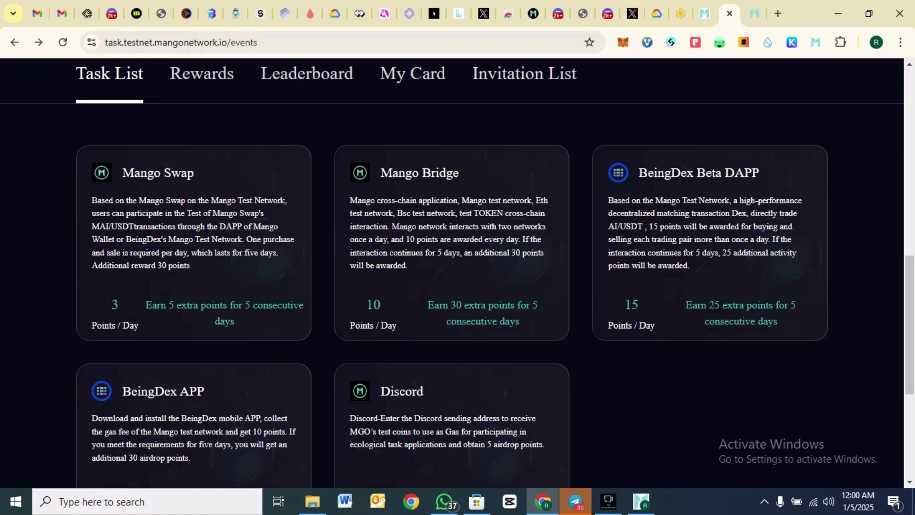
pyautogui.click(710, 238)
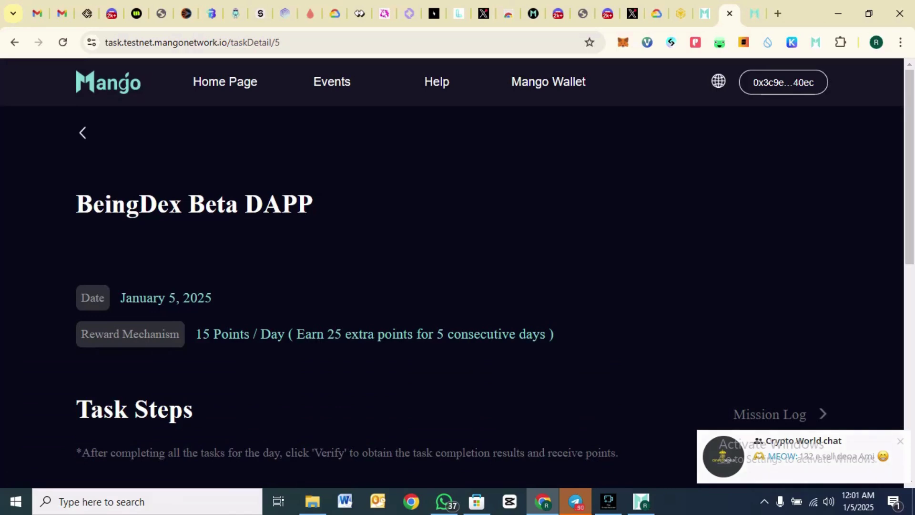
# - Scroll to the bottom of the BeingDex Beta DAPP task and launch the BeingDex exchange with 'Go To Do Task'
pyautogui.scroll(-1, 452, 272)
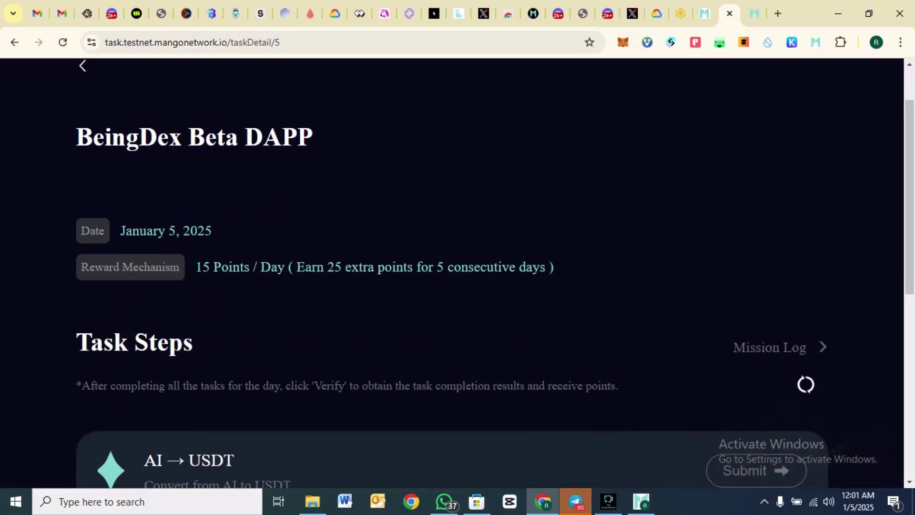
pyautogui.scroll(-5, 451, 271)
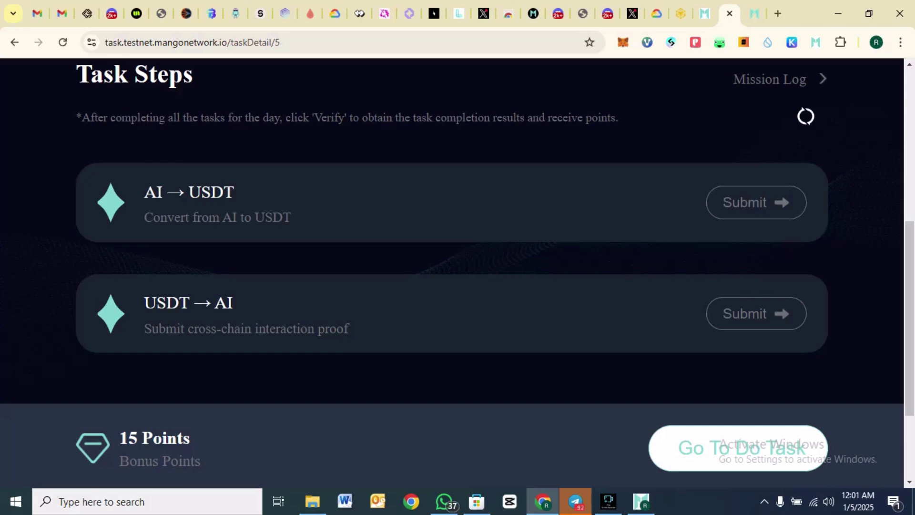
pyautogui.scroll(3, 452, 272)
pyautogui.scroll(-1, 452, 272)
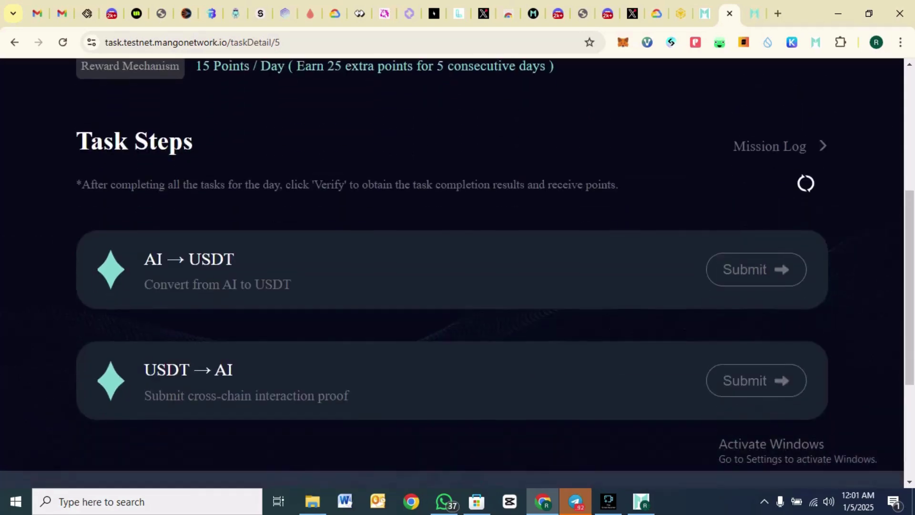
pyautogui.scroll(-4, 452, 272)
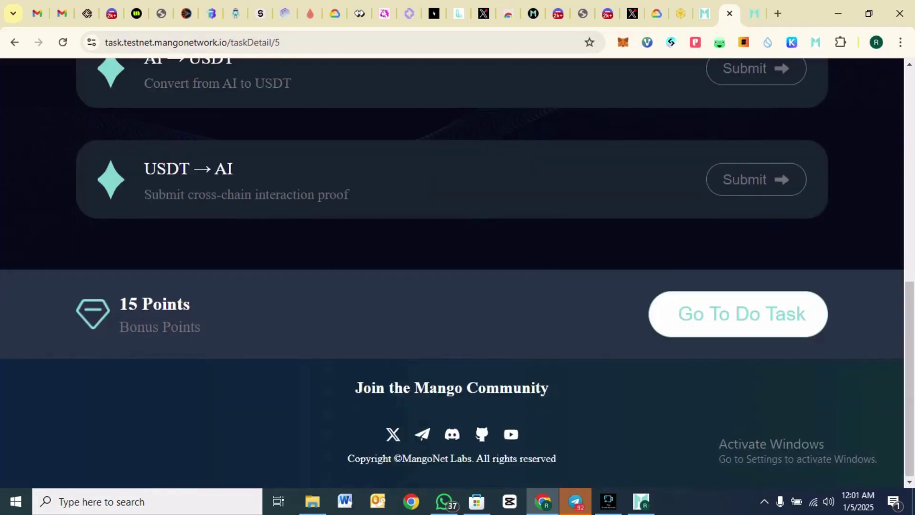
pyautogui.click(738, 314)
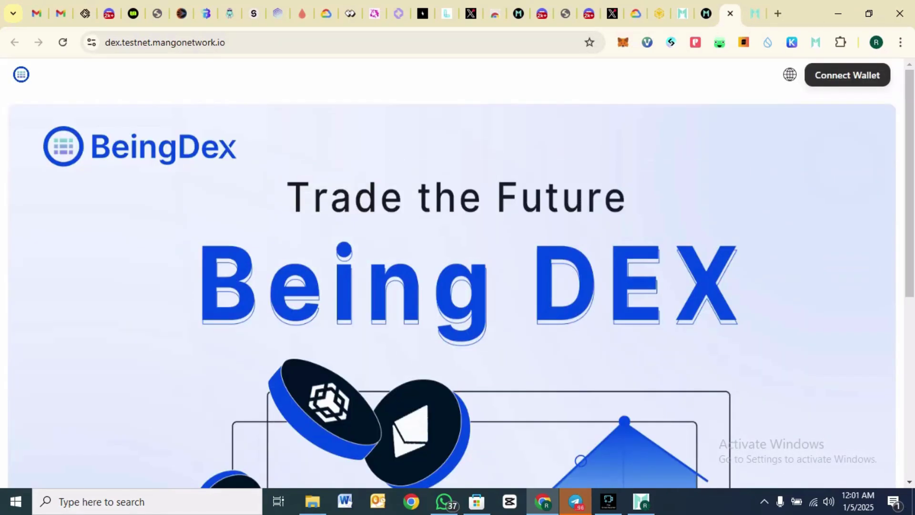
# - Connect Mango Wallet to BeingDex, approve the request, and bring the AI/USDT trading pair (1.21008) into view
pyautogui.click(847, 75)
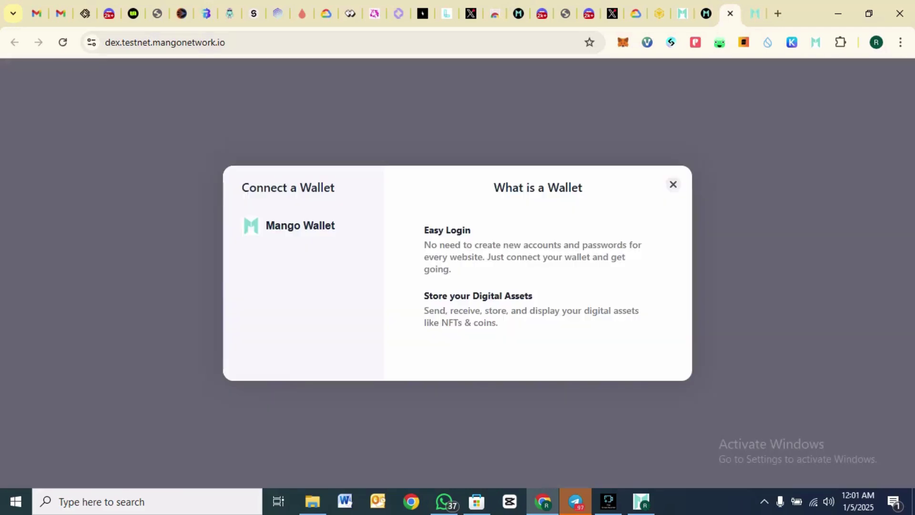
pyautogui.click(303, 226)
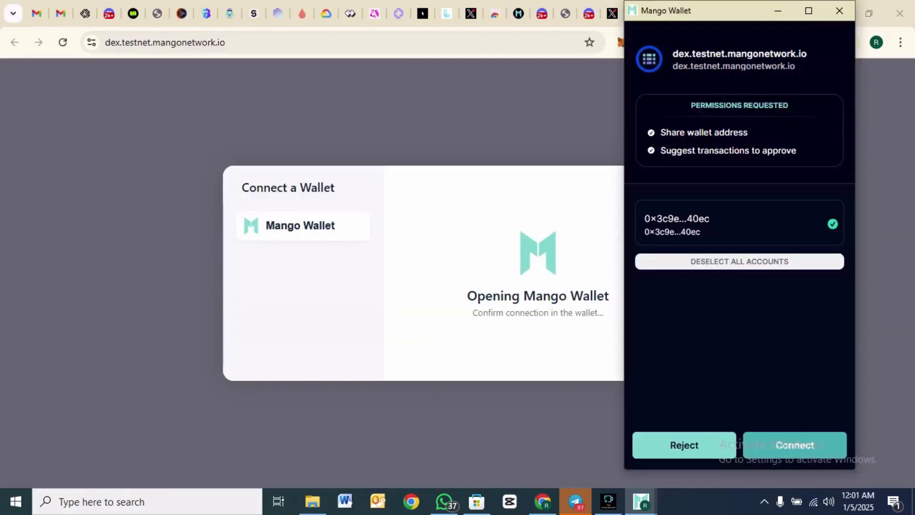
pyautogui.click(794, 445)
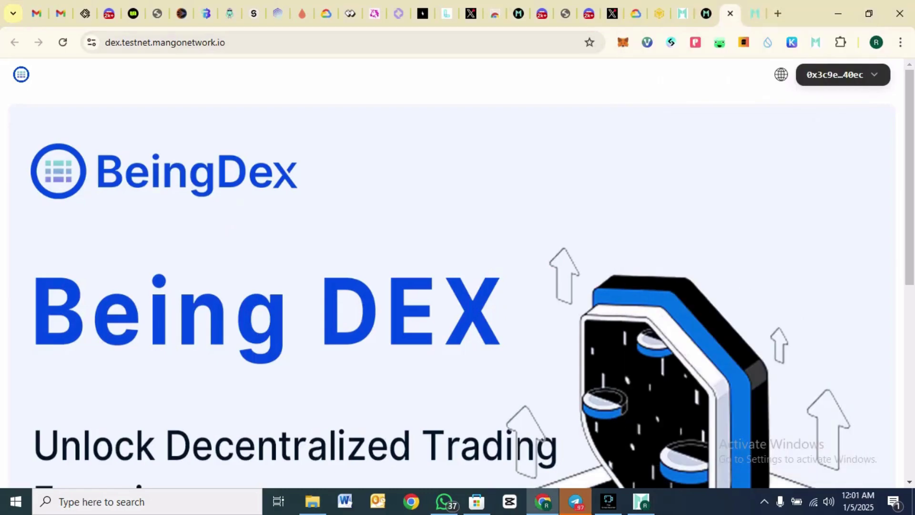
pyautogui.scroll(-8, 457, 286)
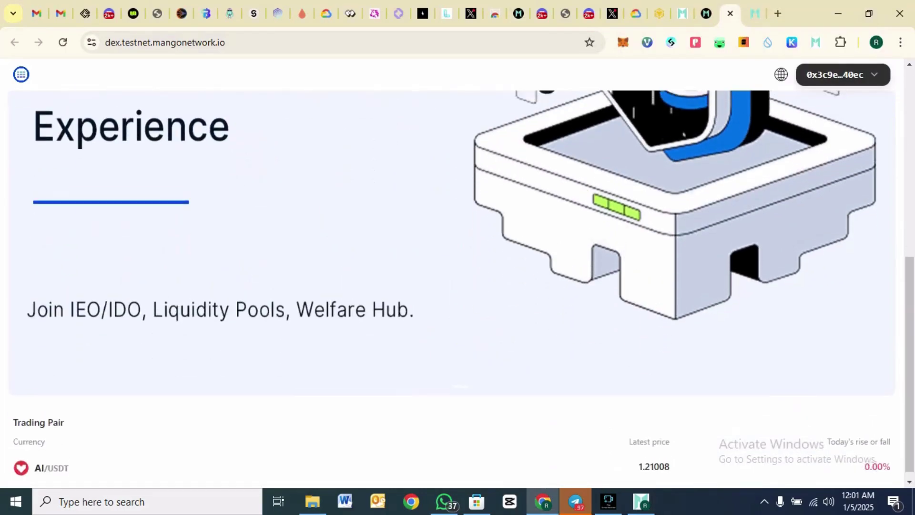
pyautogui.scroll(8, 457, 286)
pyautogui.scroll(-8, 458, 286)
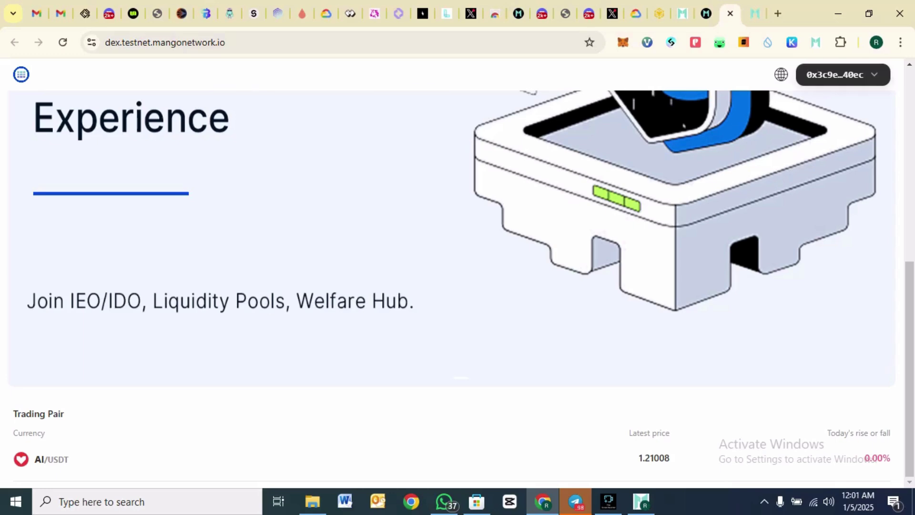
pyautogui.scroll(8, 457, 285)
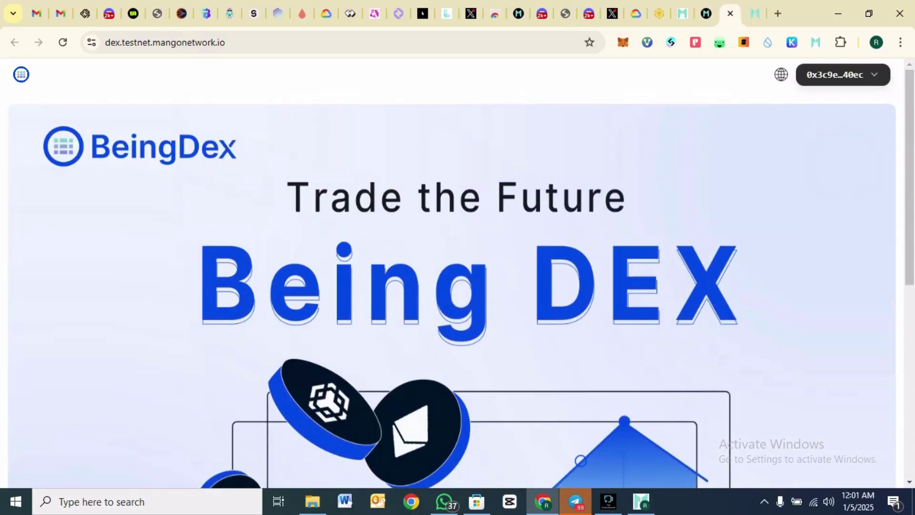
pyautogui.scroll(-8, 457, 285)
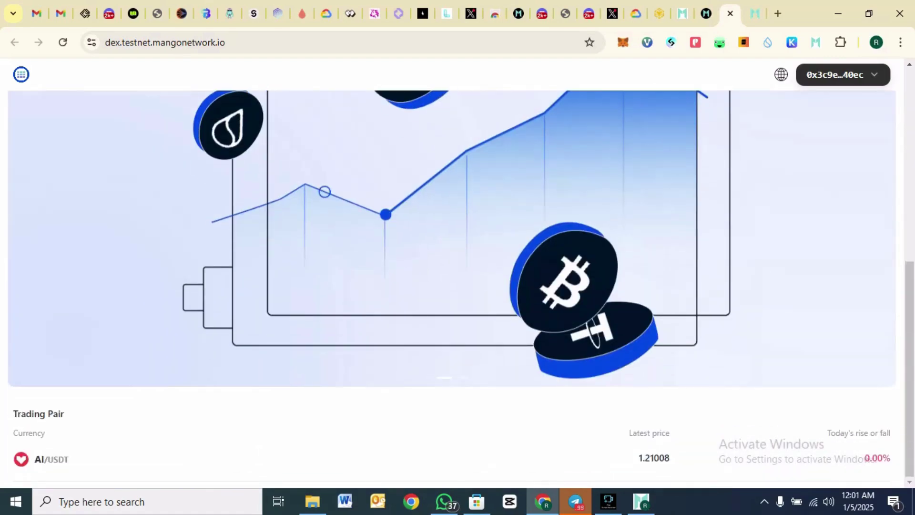
# - On the AI/USDT page, place a market buy of AI using about 12% of the USDT balance
pyautogui.click(52, 459)
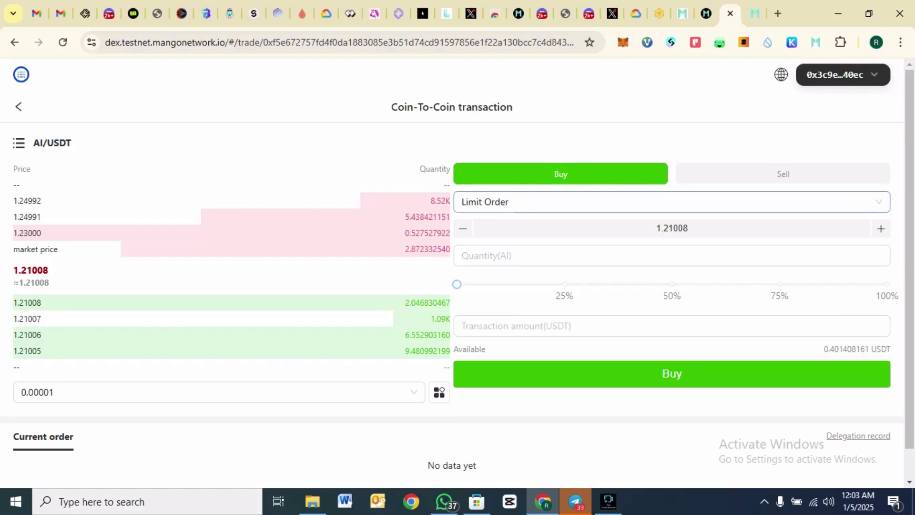
pyautogui.click(672, 202)
pyautogui.click(492, 250)
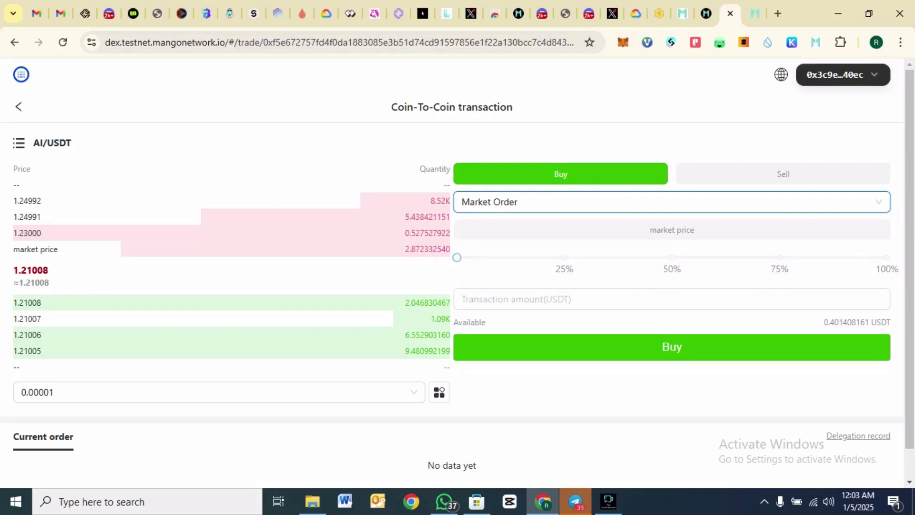
pyautogui.click(509, 257)
pyautogui.click(672, 347)
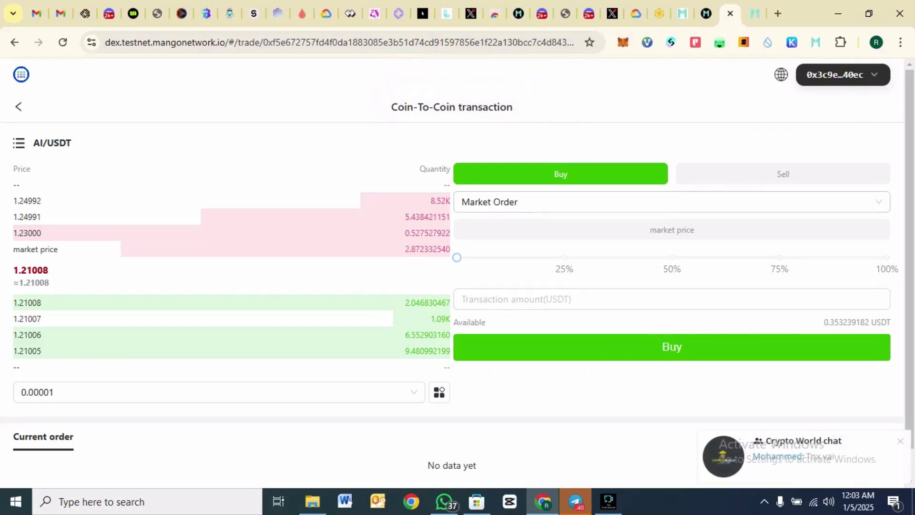
# - Sell 100% of the AI balance back to USDT, then return to the Mango task page
pyautogui.click(783, 174)
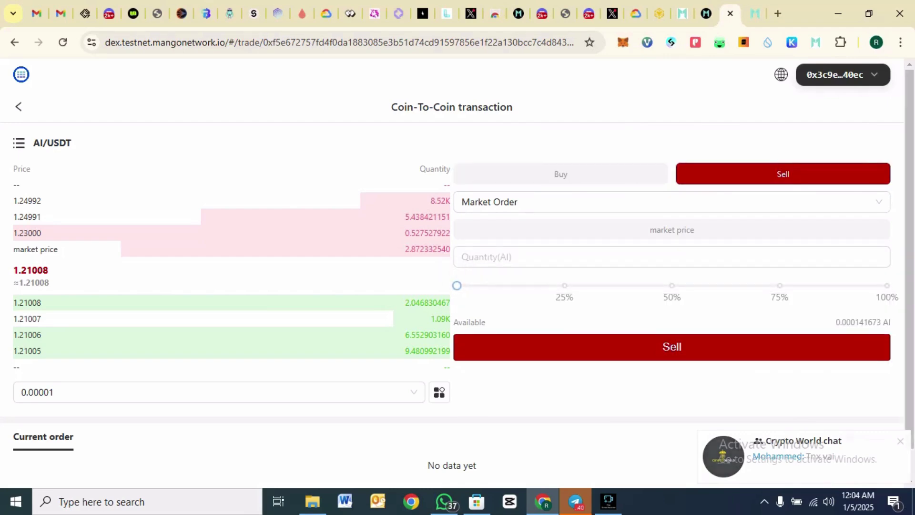
pyautogui.click(887, 286)
pyautogui.click(672, 346)
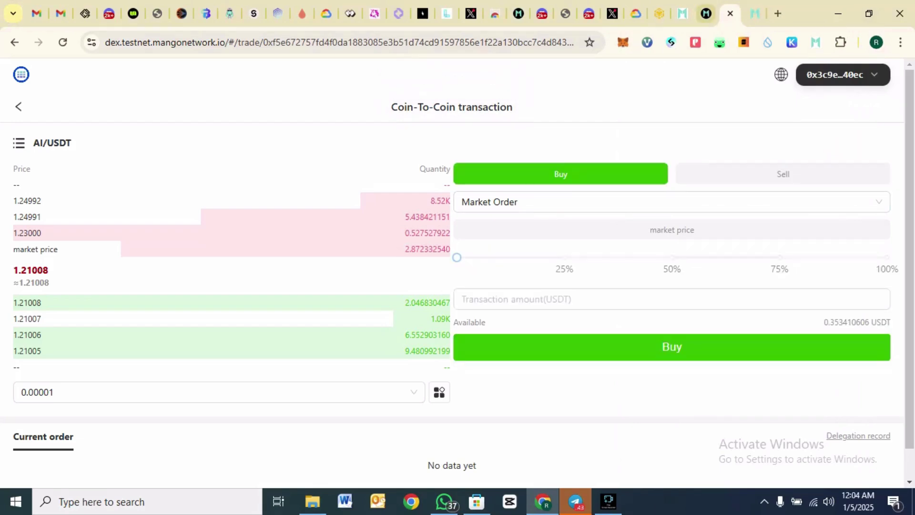
pyautogui.hotkey('ctrl', 'pageup')
pyautogui.scroll(3, 457, 267)
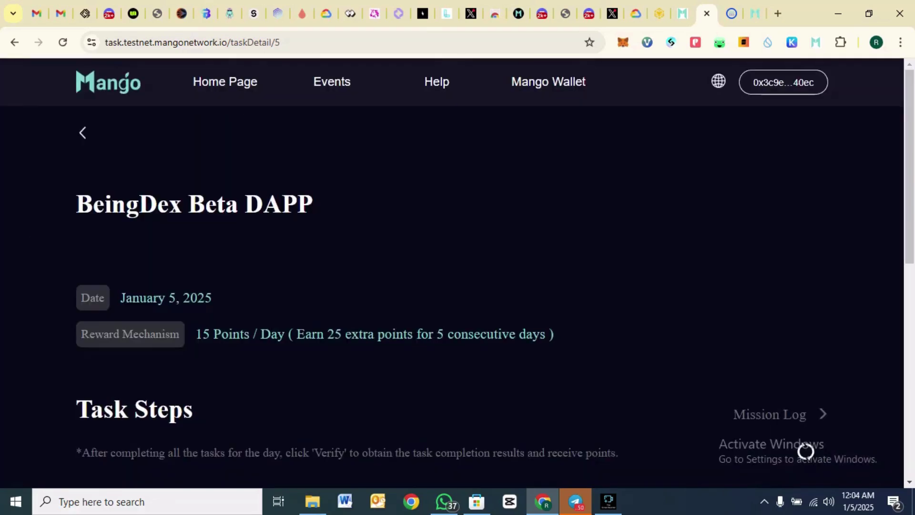
# - Check the task shows Completed and the Mango Wallet tab, then return to the events page with total score 225
pyautogui.scroll(-3, 452, 272)
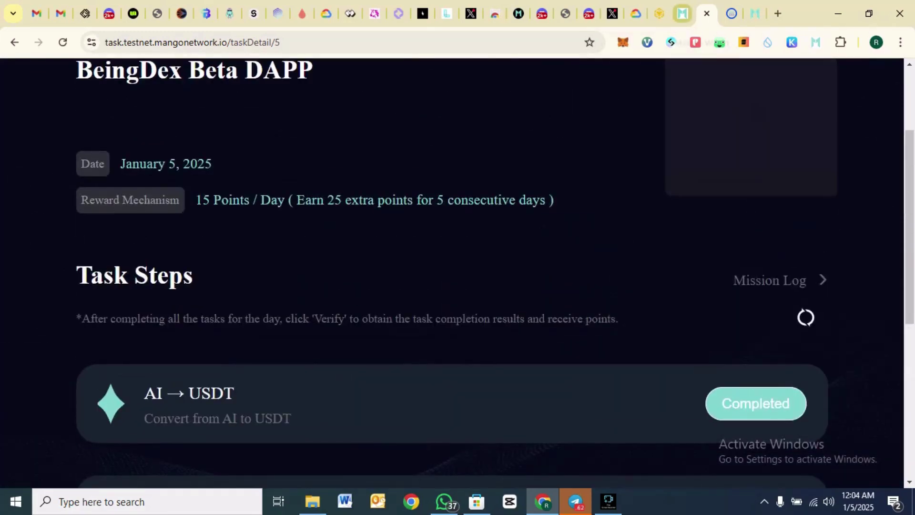
pyautogui.click(682, 13)
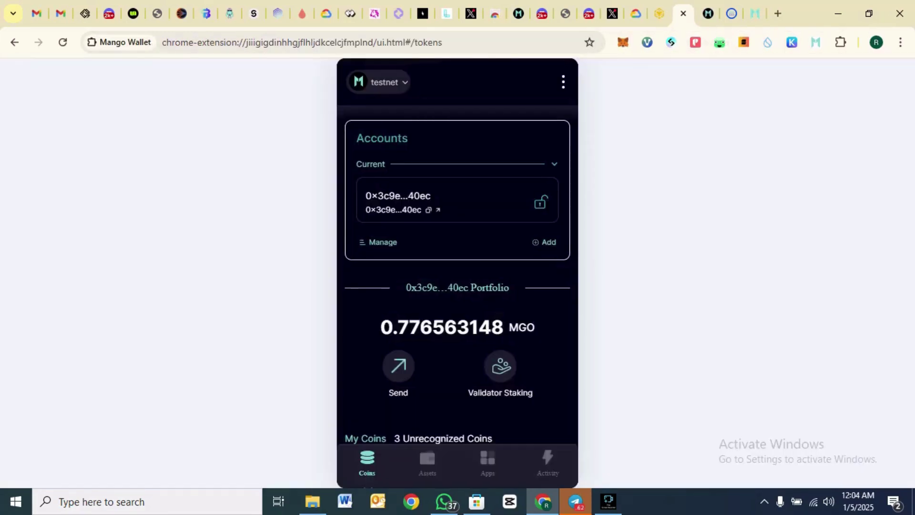
pyautogui.click(708, 13)
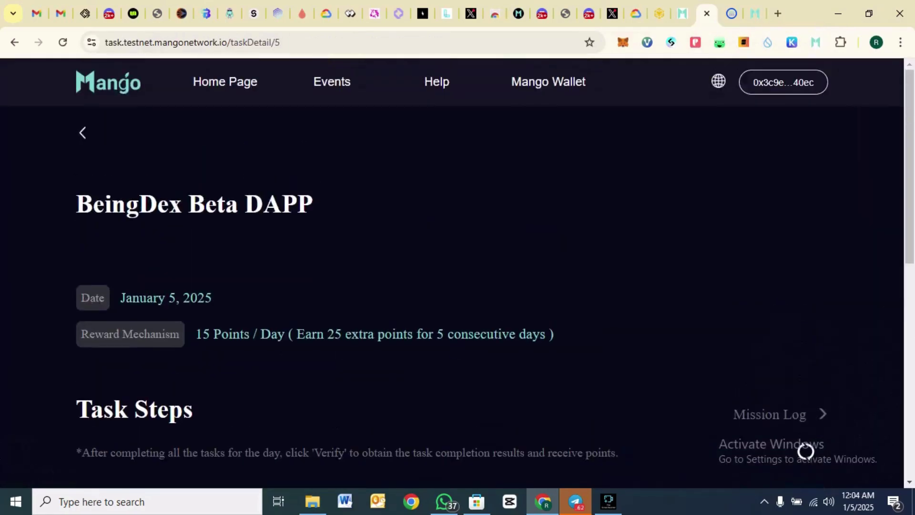
pyautogui.hotkey('alt', 'Left')
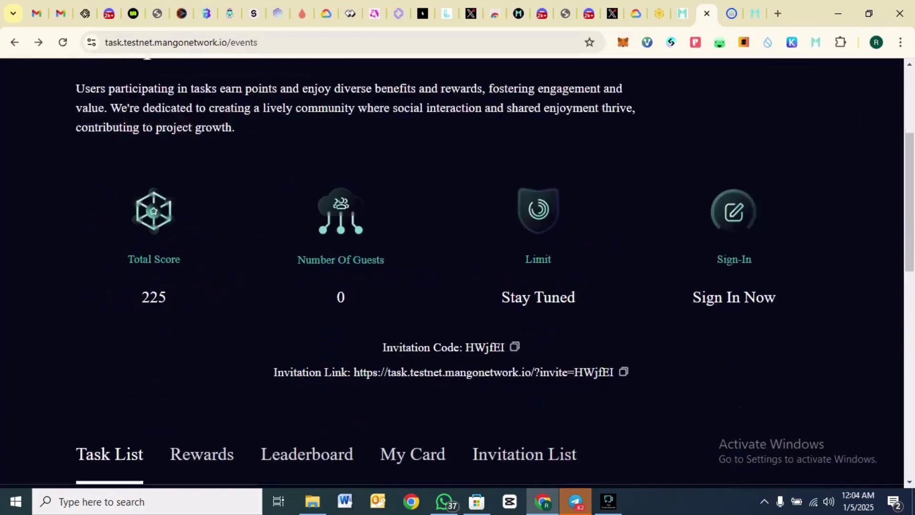
pyautogui.scroll(-8, 457, 281)
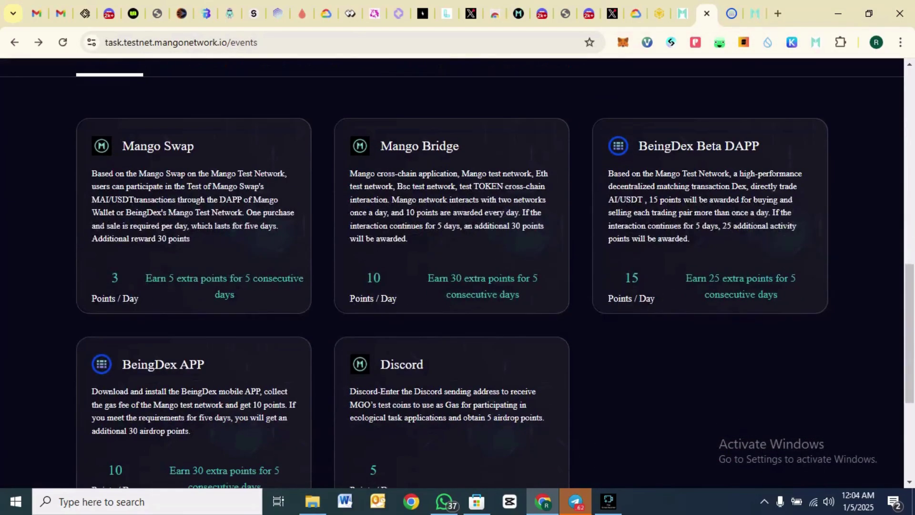
pyautogui.scroll(-3, 457, 272)
pyautogui.scroll(3, 457, 272)
pyautogui.scroll(-3, 457, 281)
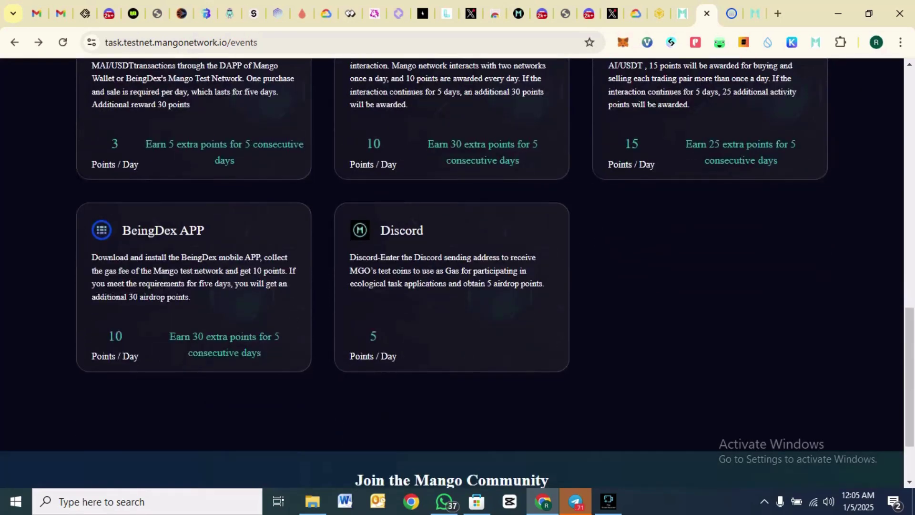
# - Open the BeingDex APP task (10 Points / Day) and copy the Android download link address
pyautogui.click(163, 230)
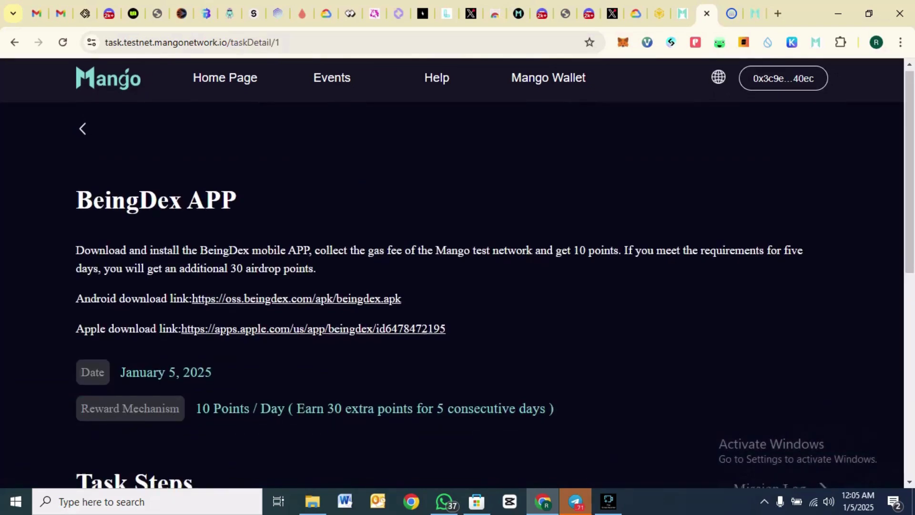
pyautogui.scroll(-1, 805, 463)
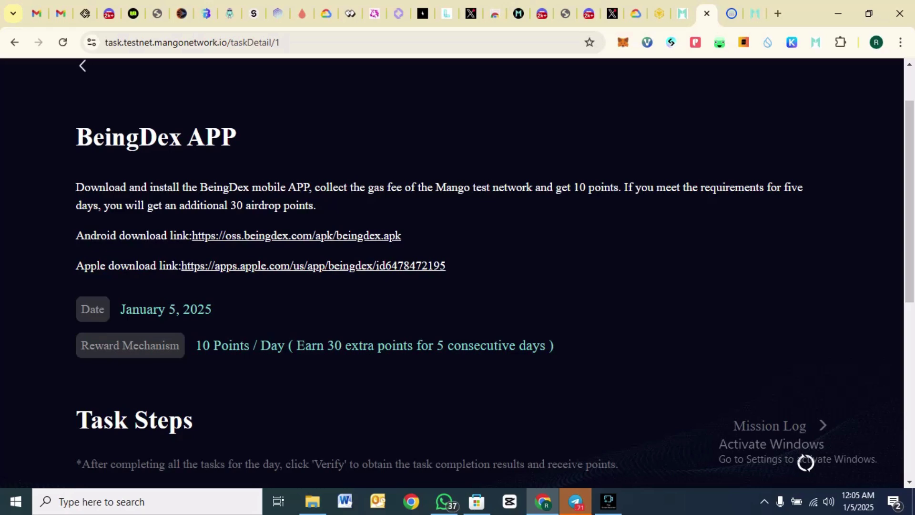
pyautogui.rightClick(297, 235)
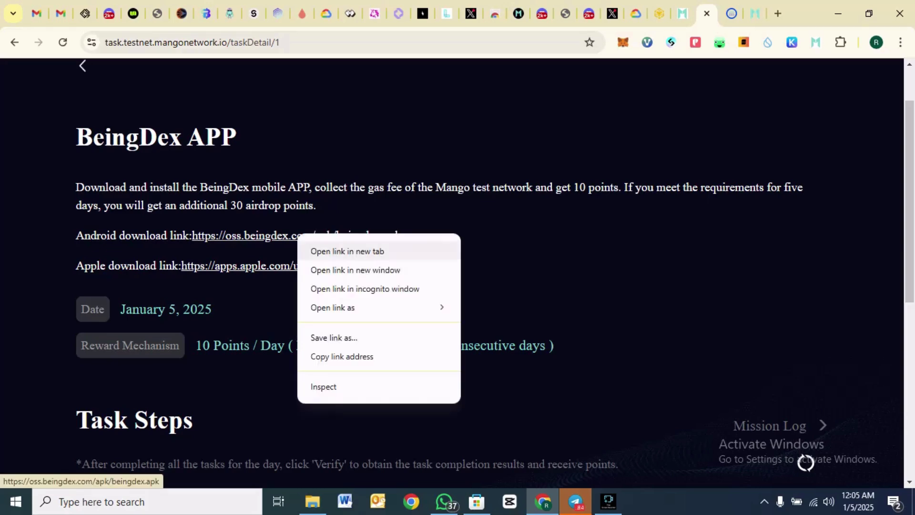
pyautogui.click(334, 356)
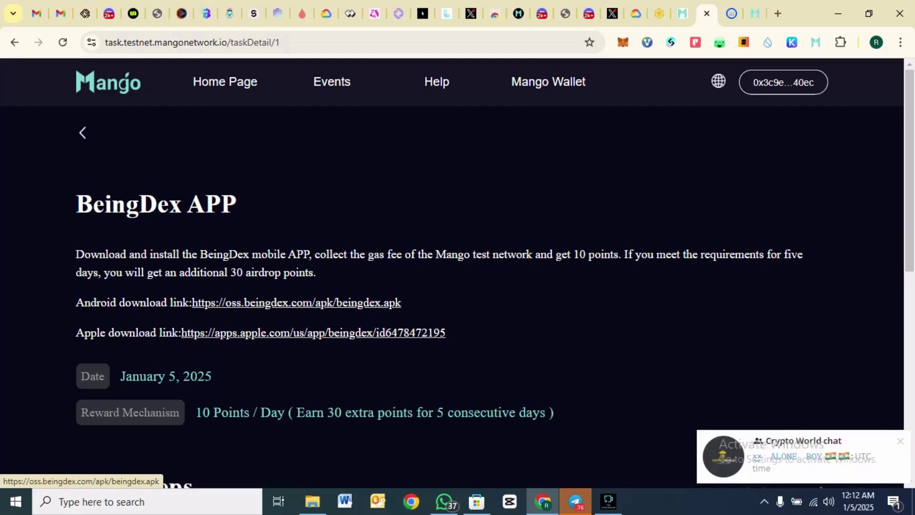
# - Review the rest of the task page and check the Mango Wallet balance of 1.27 MGO
pyautogui.scroll(-2, 295, 302)
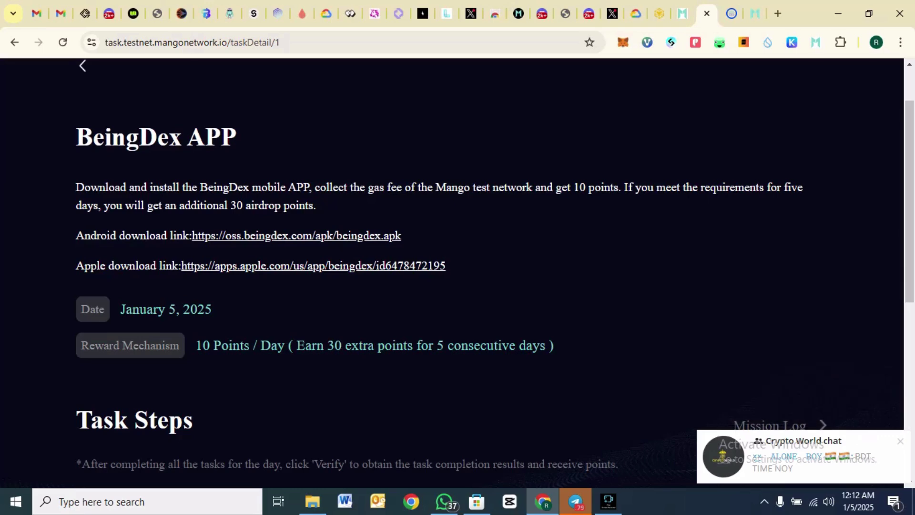
pyautogui.scroll(-5, 458, 271)
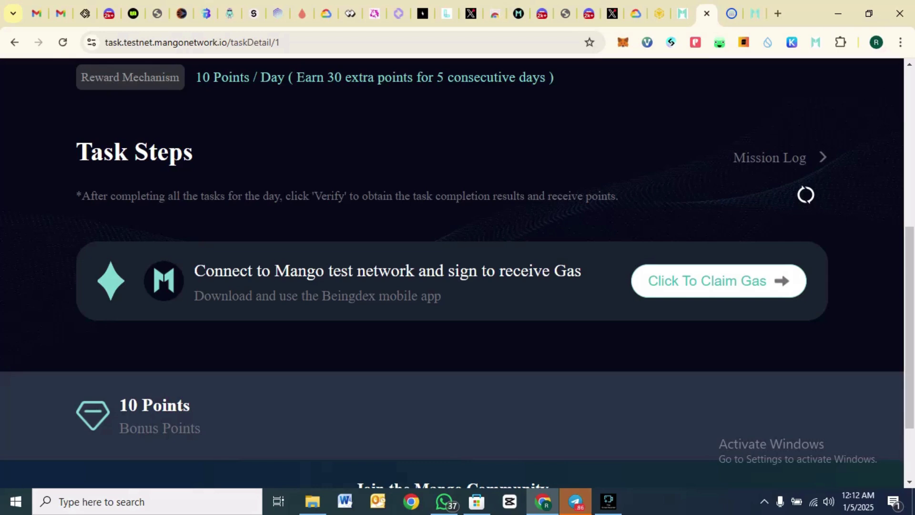
pyautogui.scroll(-2, 451, 271)
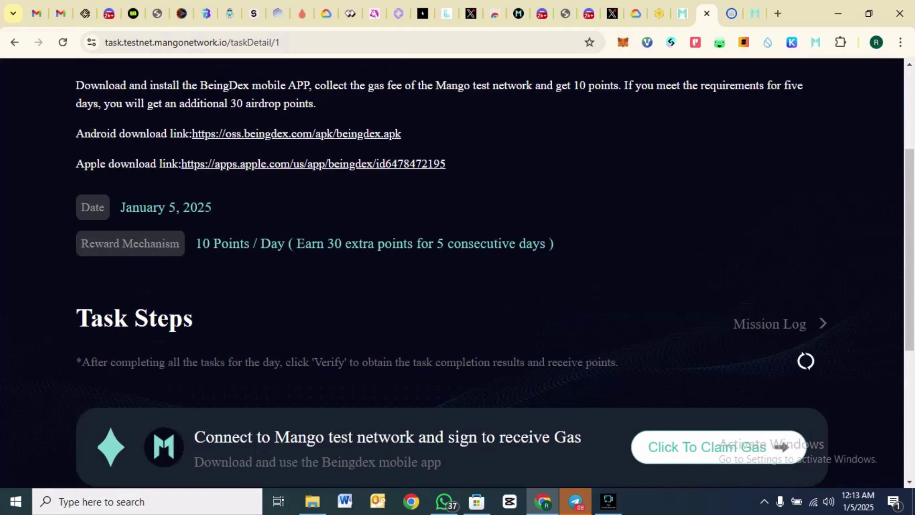
pyautogui.click(815, 42)
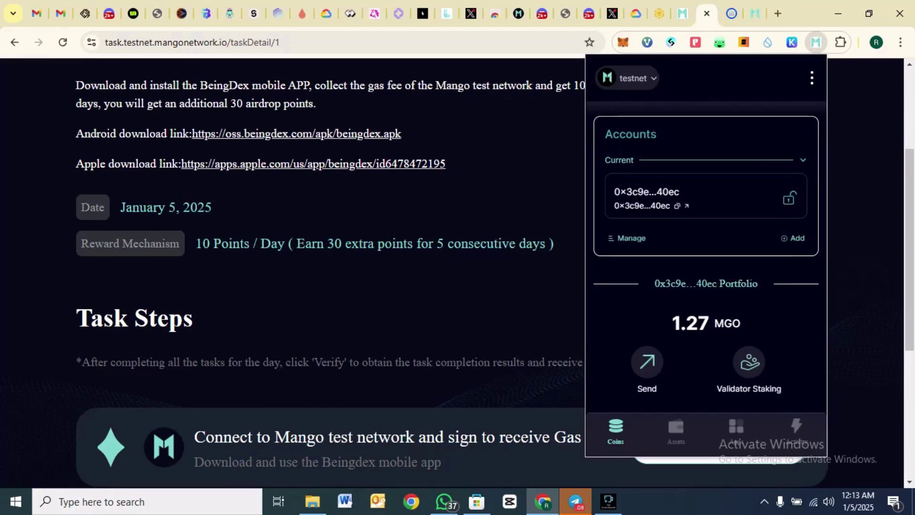
pyautogui.scroll(-4, 458, 271)
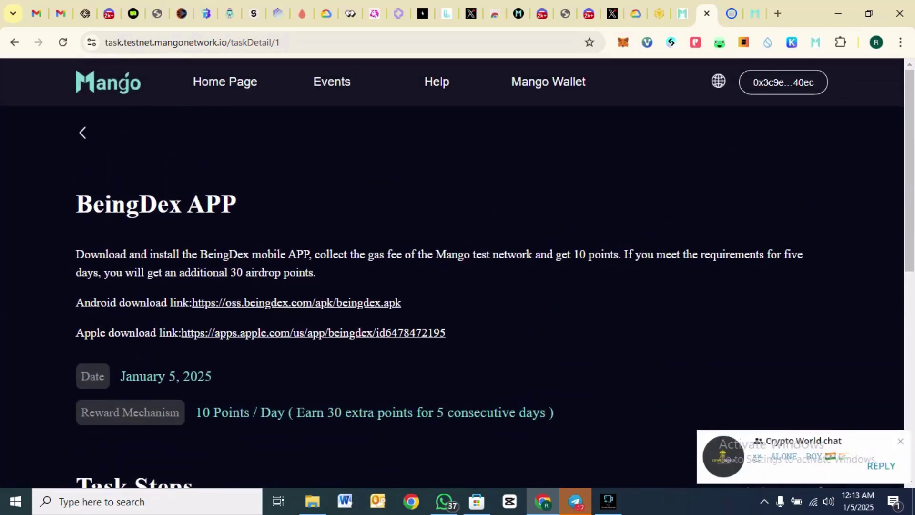
# - Go back to the events page and scroll through the task list, confirming the total score stays at 225
pyautogui.hotkey('alt', 'Left')
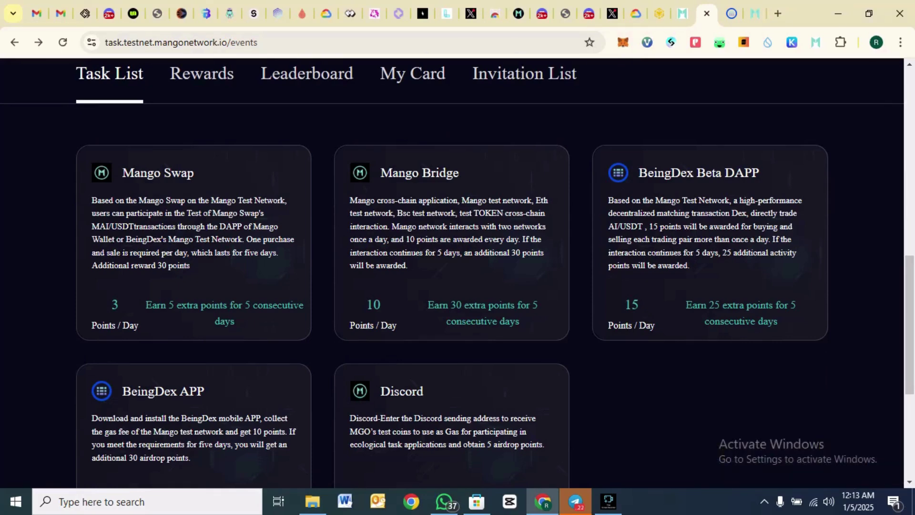
pyautogui.scroll(-1, 457, 274)
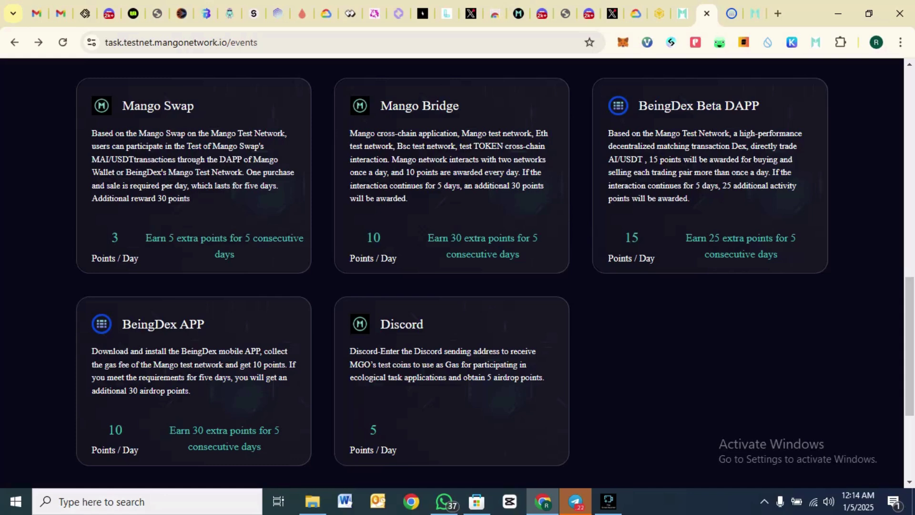
pyautogui.scroll(8, 457, 267)
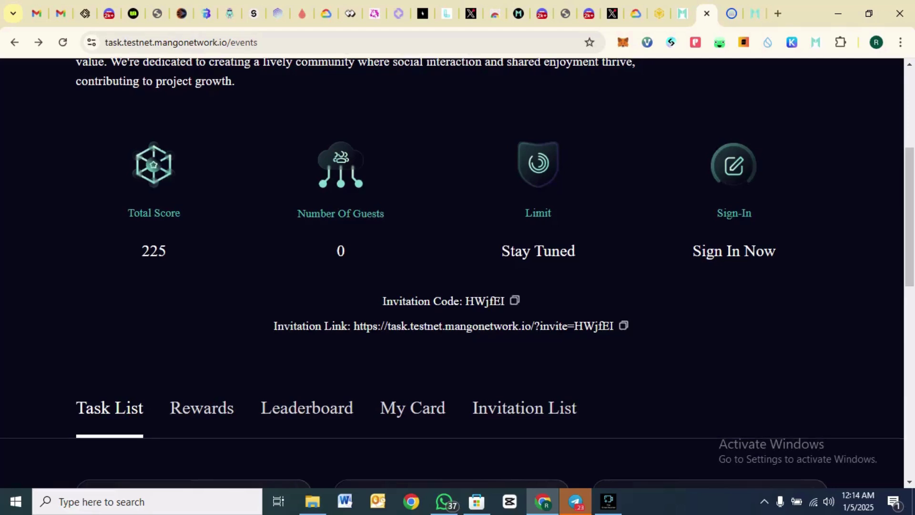
pyautogui.scroll(-4, 457, 272)
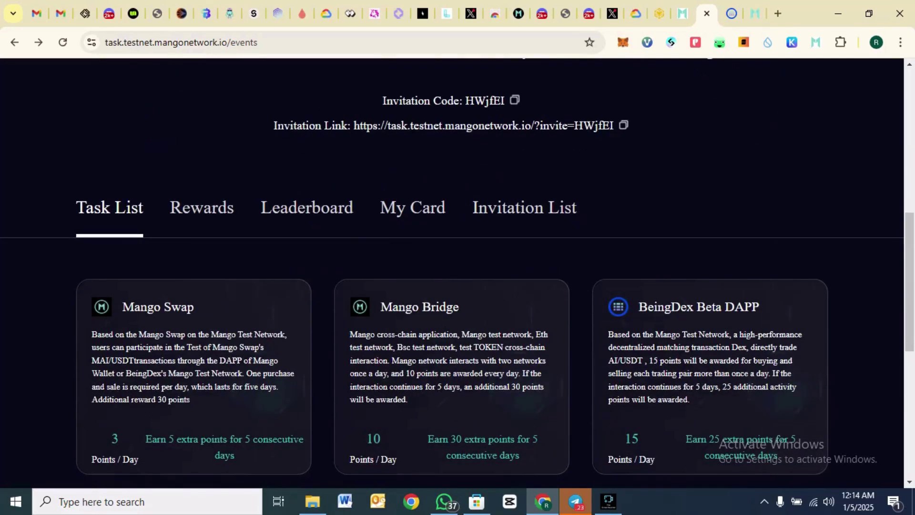
pyautogui.scroll(4, 458, 271)
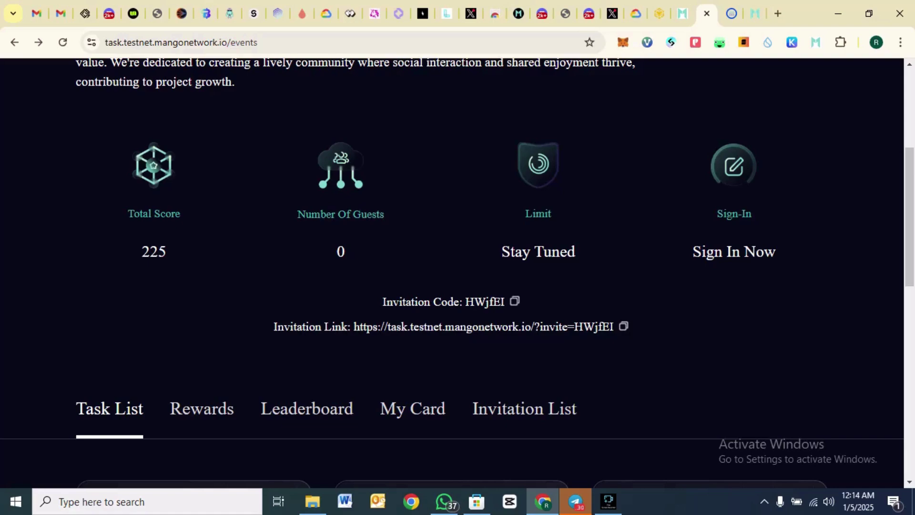
pyautogui.scroll(-7, 457, 271)
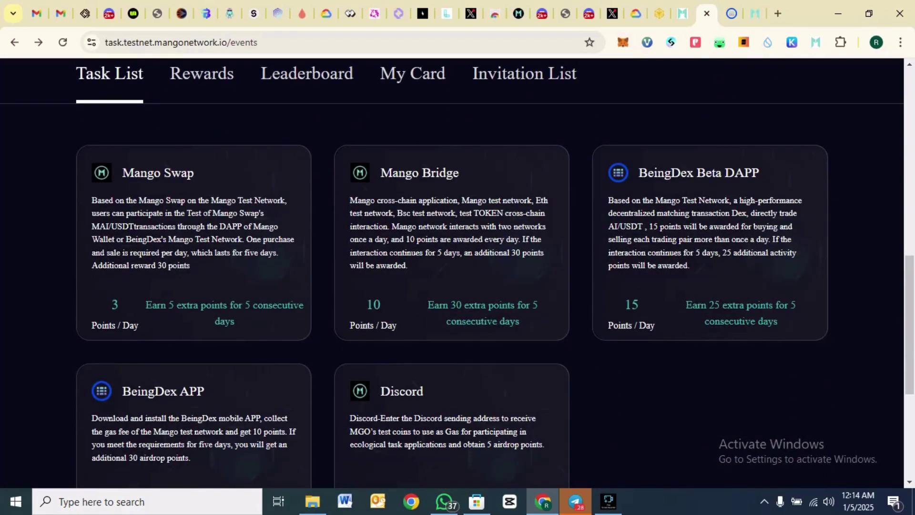
pyautogui.scroll(-4, 457, 271)
pyautogui.scroll(14, 458, 272)
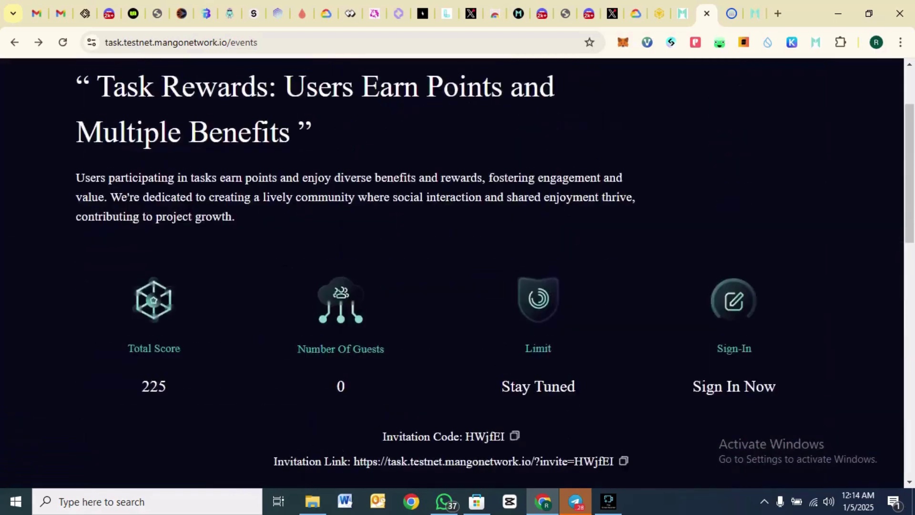
pyautogui.scroll(2, 457, 271)
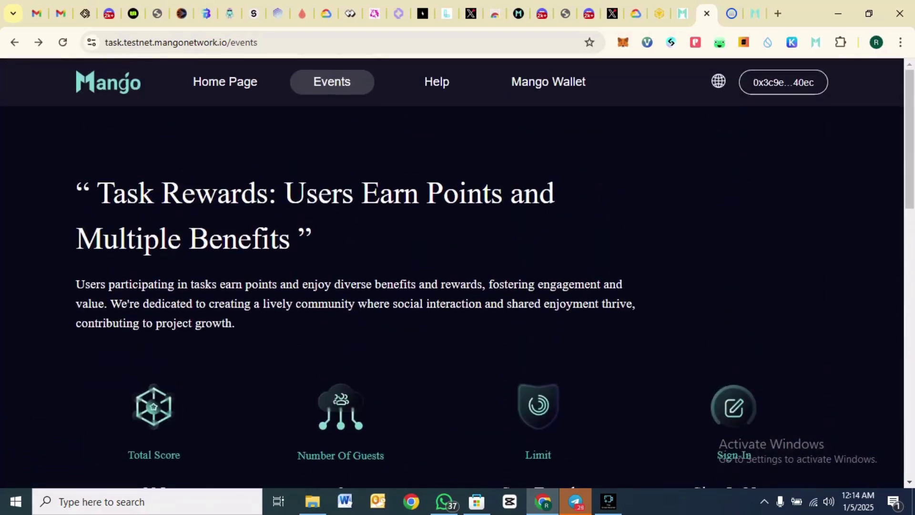